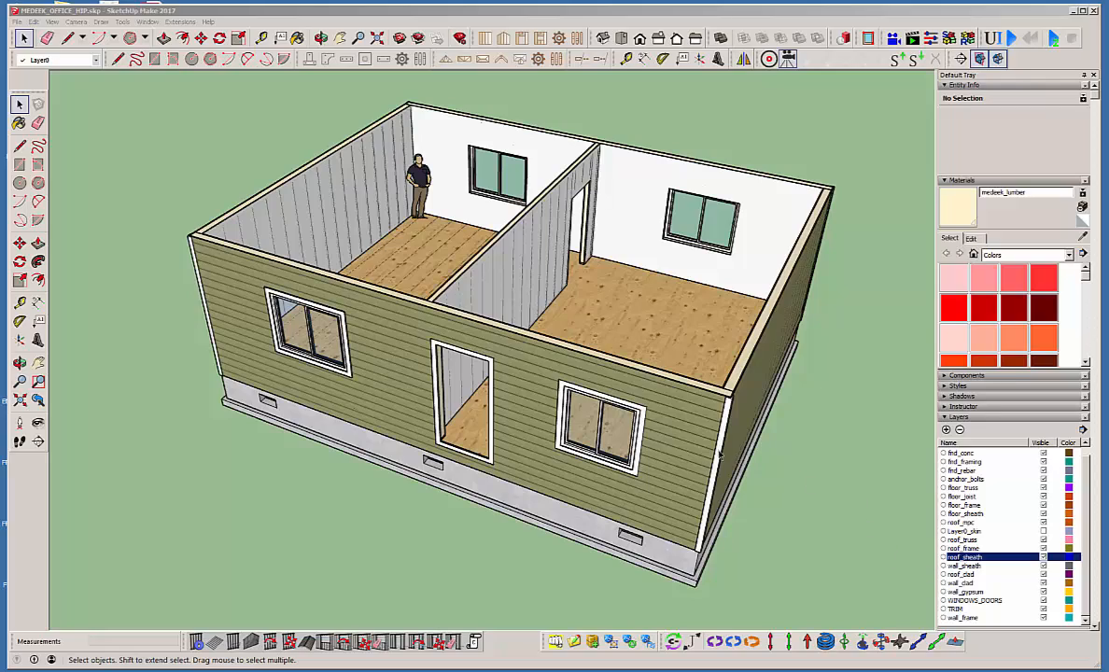
Hide the wall_clad, wall_sheath, wall_gypsum, TRIM and WINDOWS_DOORS layers to expose the wall framing.
{"action": "middle_click_drag", "start_coordinate": [388, 366], "coordinate": [313, 357]}
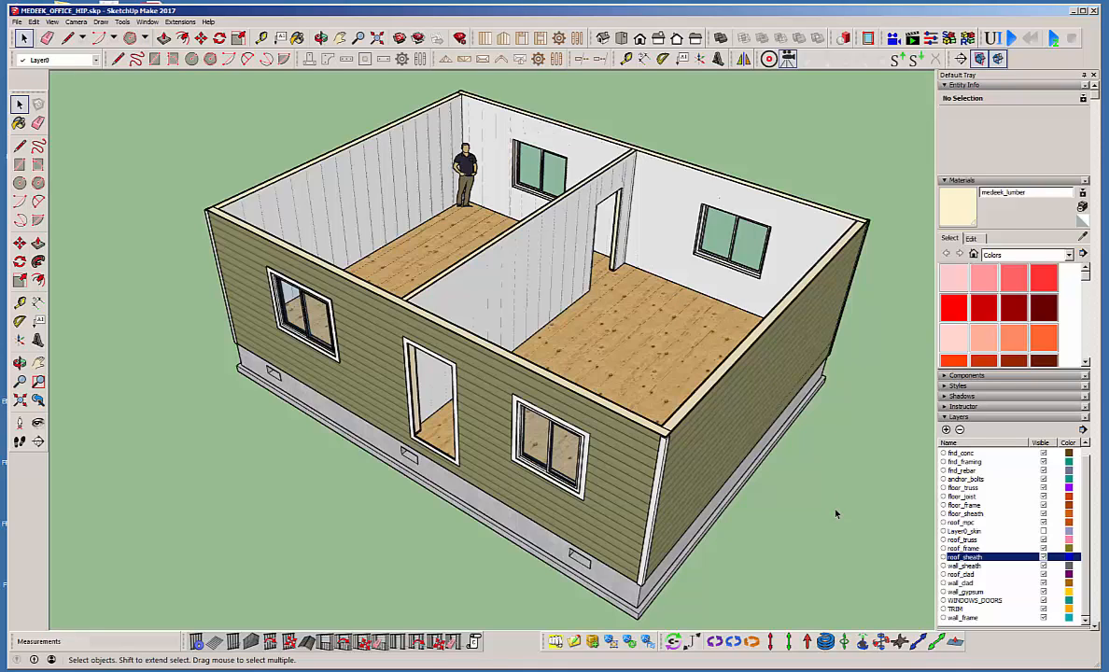
{"action": "left_click", "coordinate": [1044, 583]}
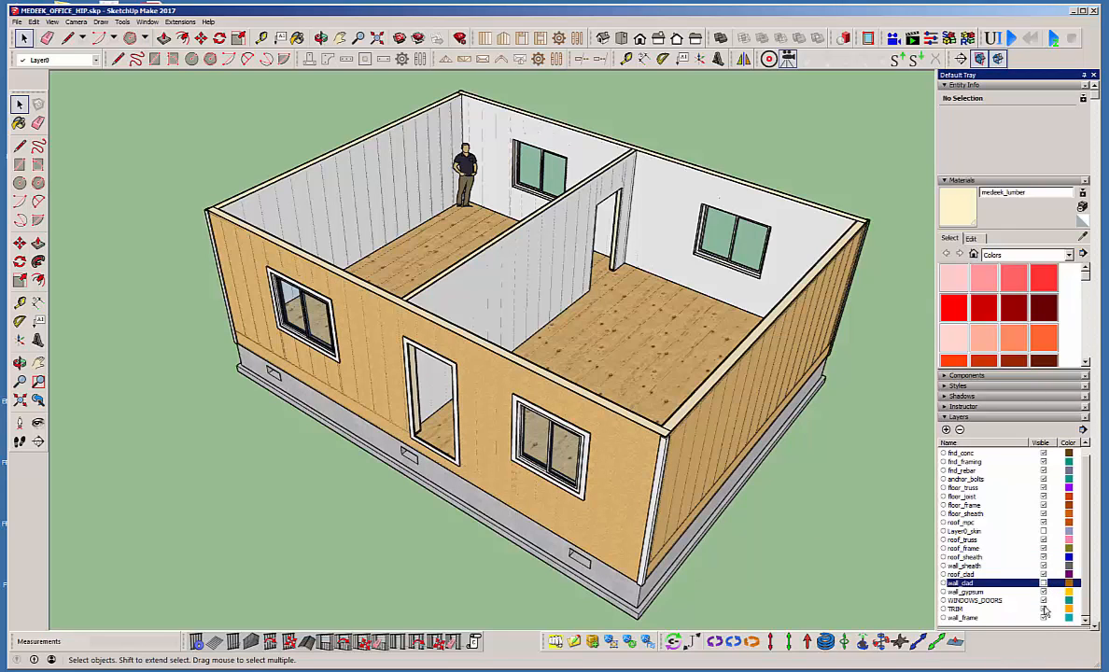
{"action": "left_click", "coordinate": [1044, 565]}
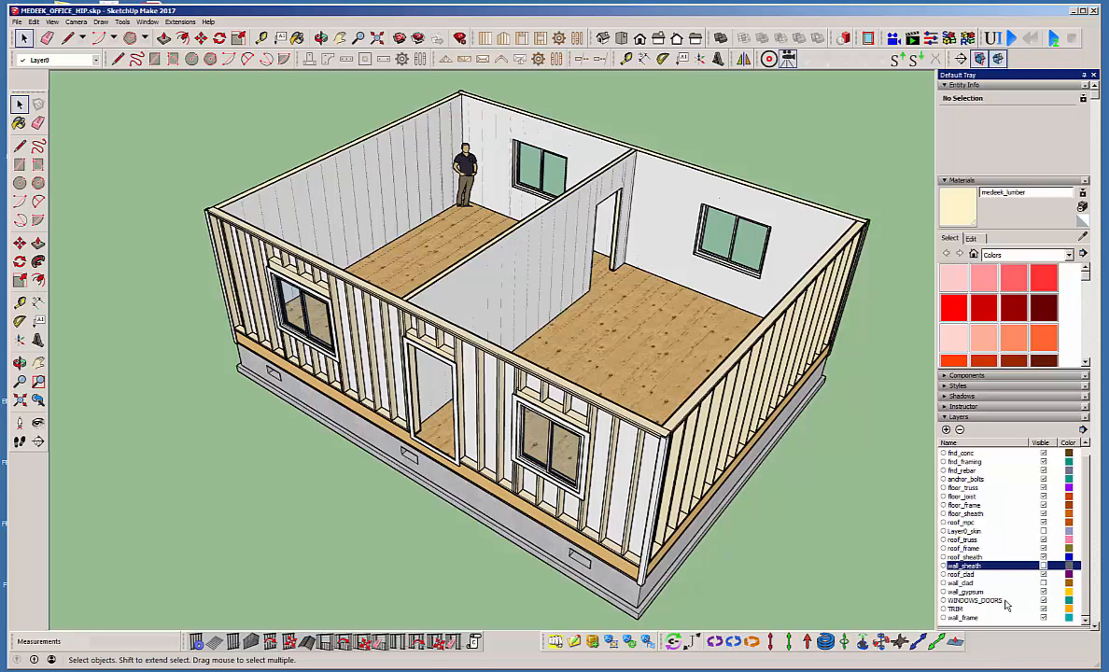
{"action": "left_click", "coordinate": [1043, 592]}
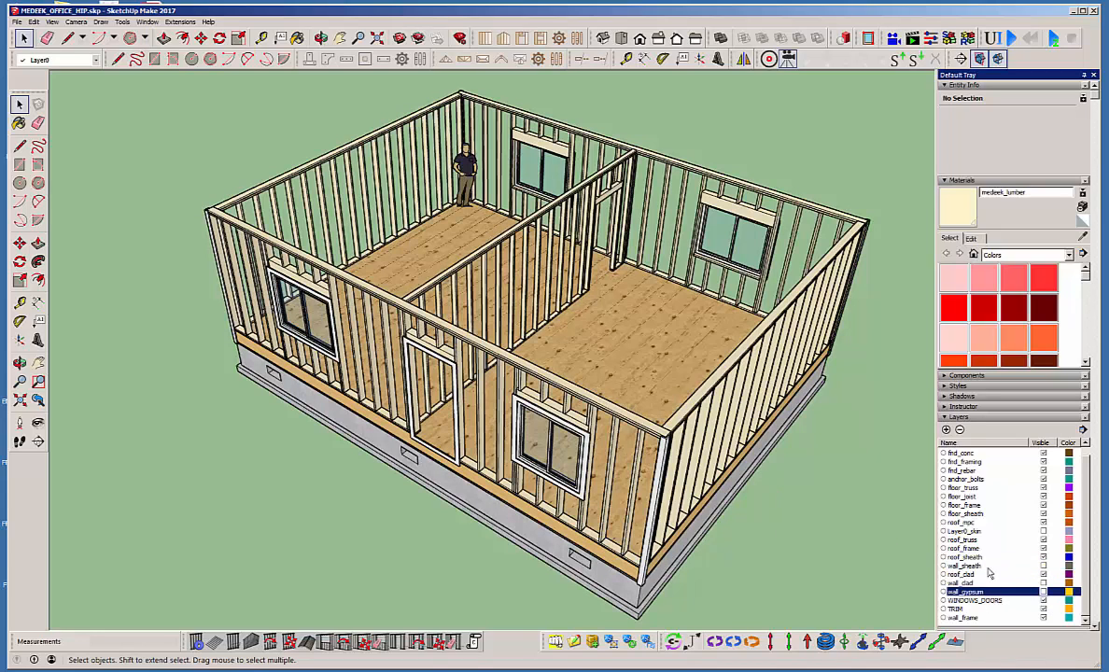
{"action": "left_click", "coordinate": [1044, 609]}
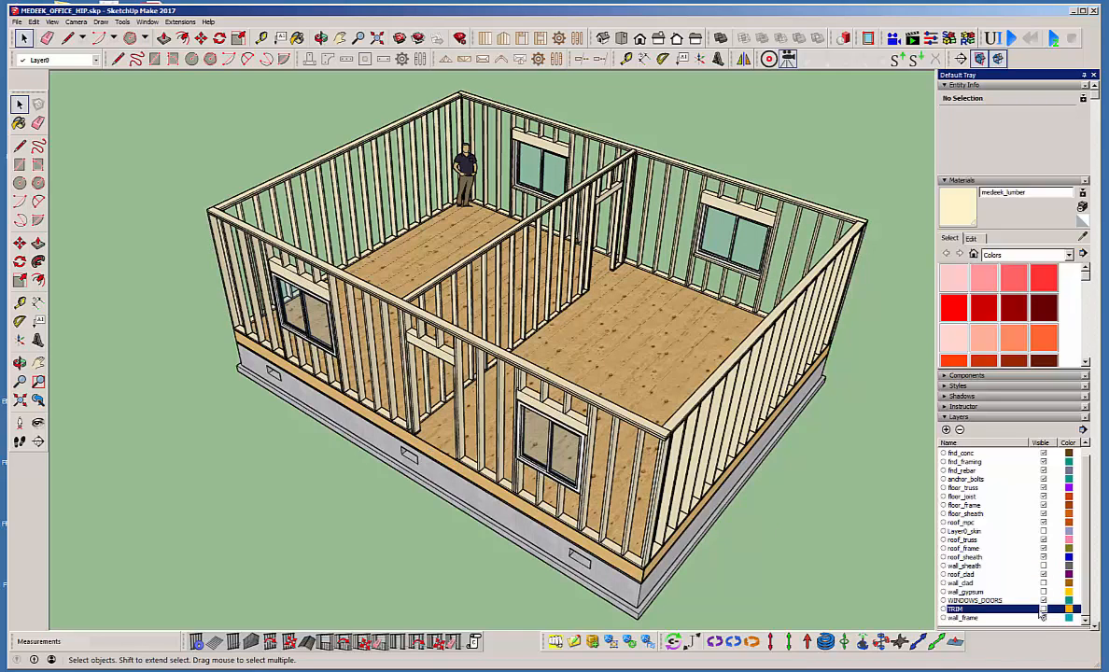
{"action": "left_click", "coordinate": [1043, 601]}
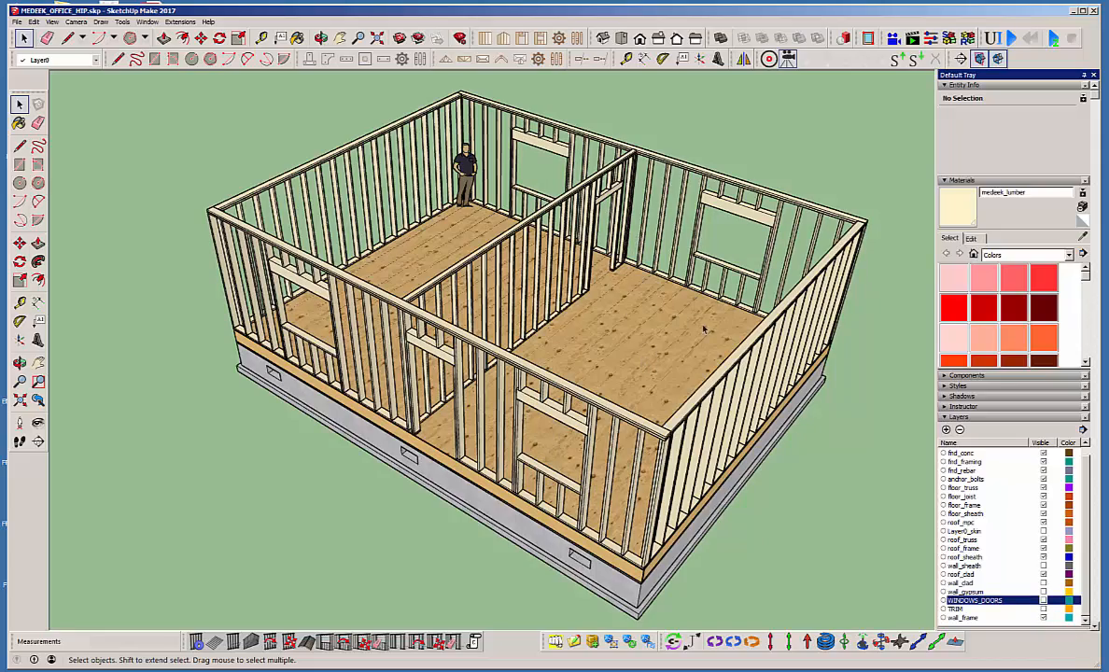
Start a new Medeek truss set using the Stepdown Hip Set family.
{"action": "middle_click_drag", "start_coordinate": [671, 392], "coordinate": [588, 492]}
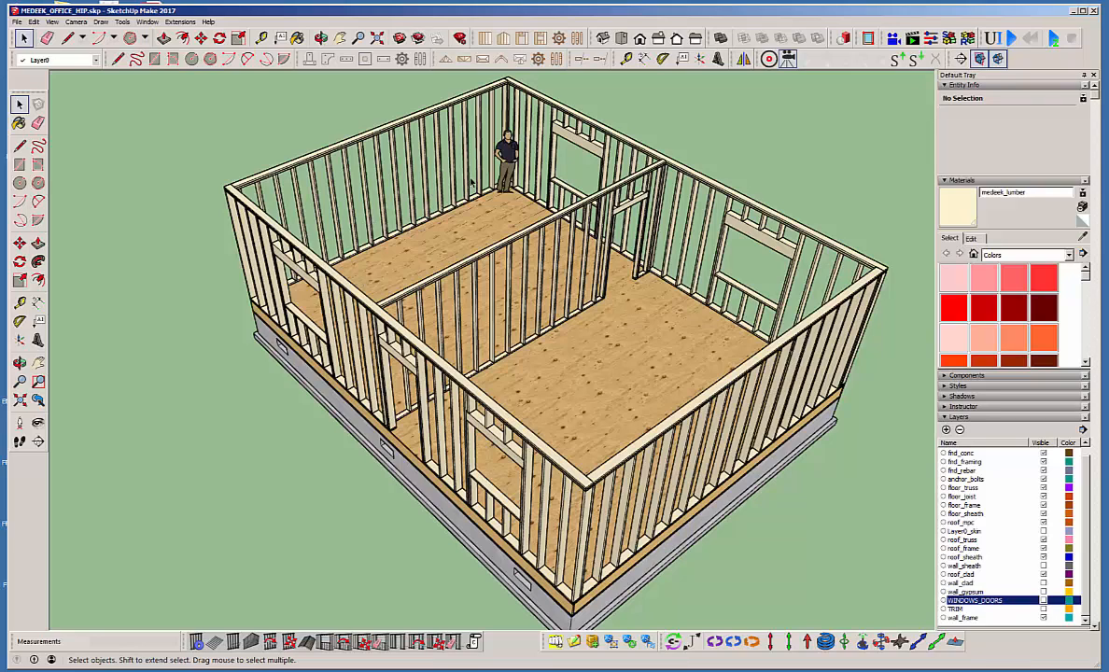
{"action": "left_click", "coordinate": [484, 61]}
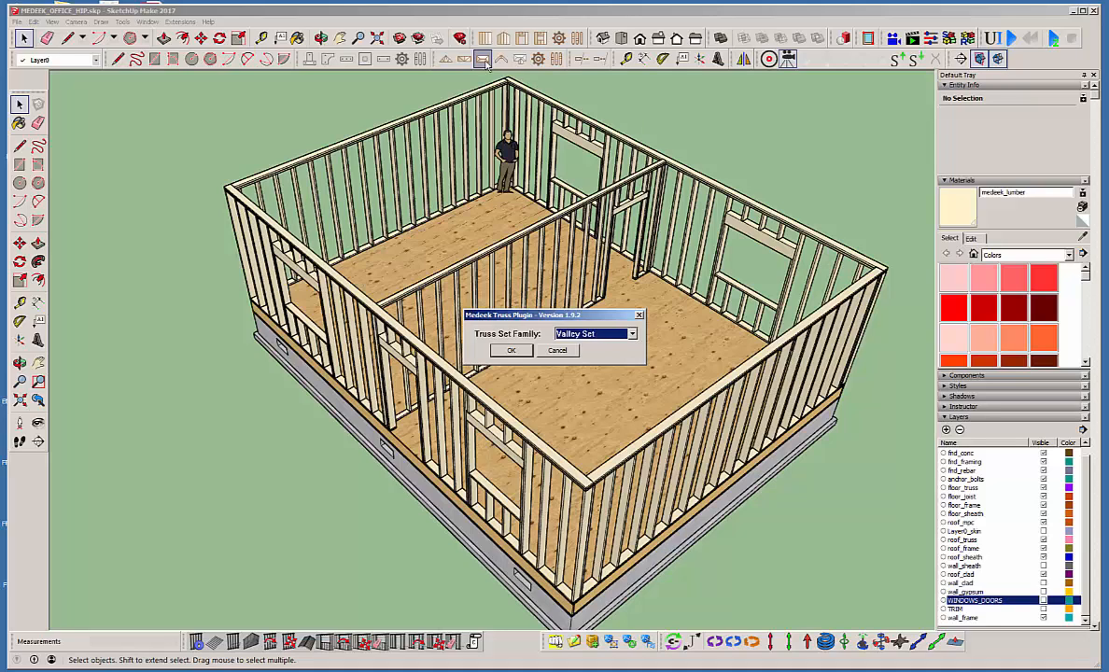
{"action": "left_click", "coordinate": [632, 336]}
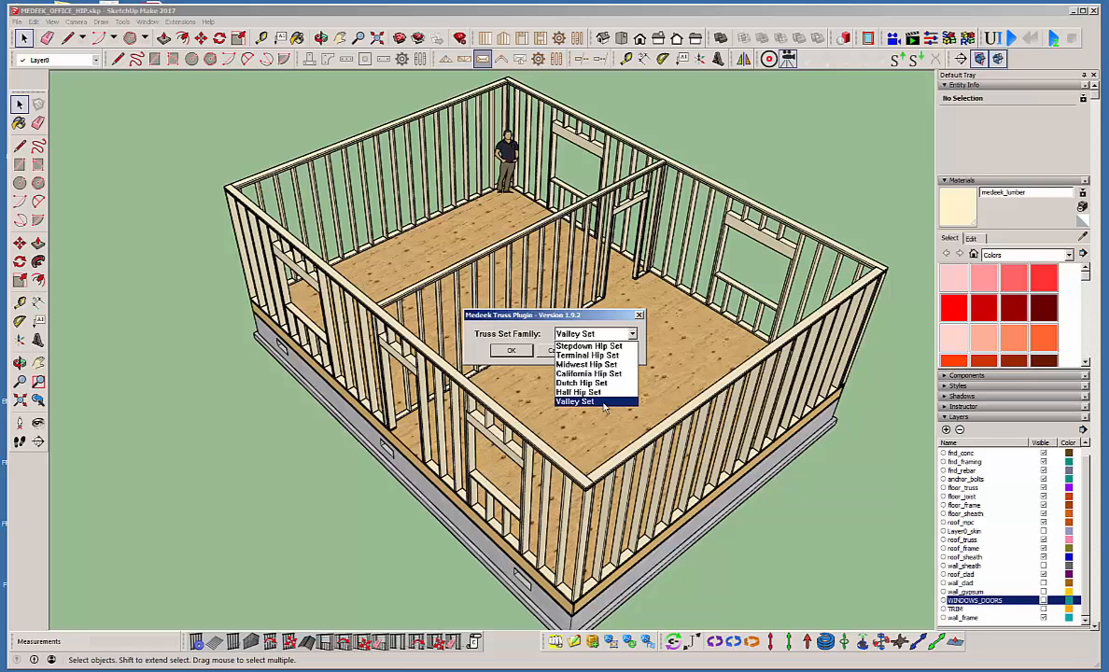
{"action": "left_click", "coordinate": [608, 347]}
{"action": "left_click", "coordinate": [511, 350]}
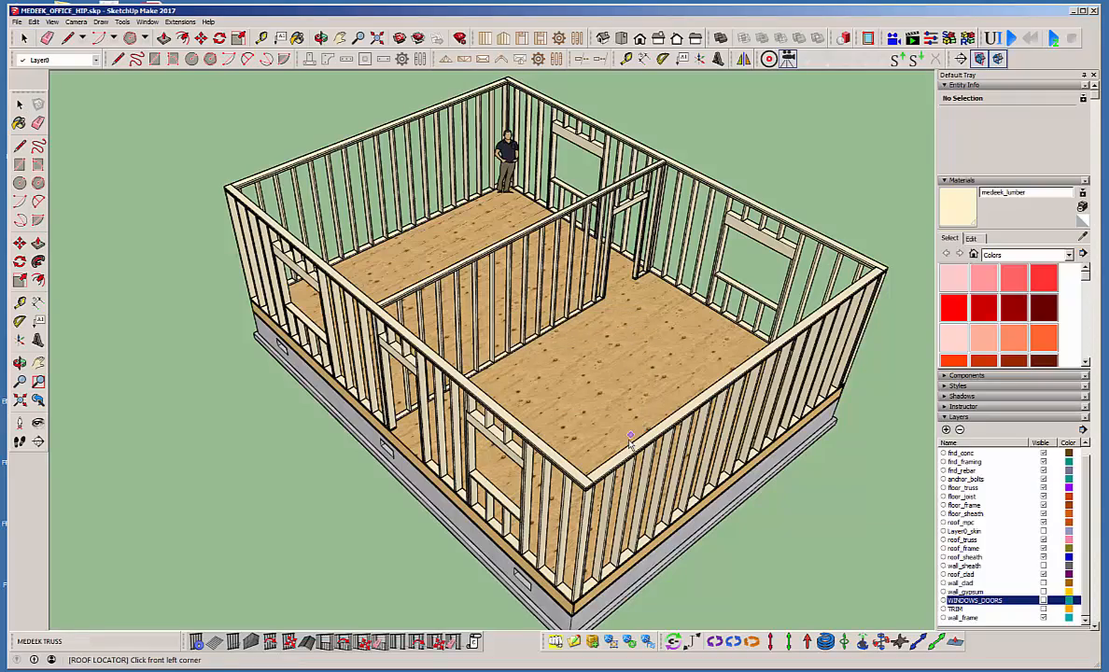
Place the two front roof corners at the outer top-plate corners of the end wall, spanning 24 ft.
{"action": "middle_click_drag", "start_coordinate": [630, 438], "coordinate": [316, 427]}
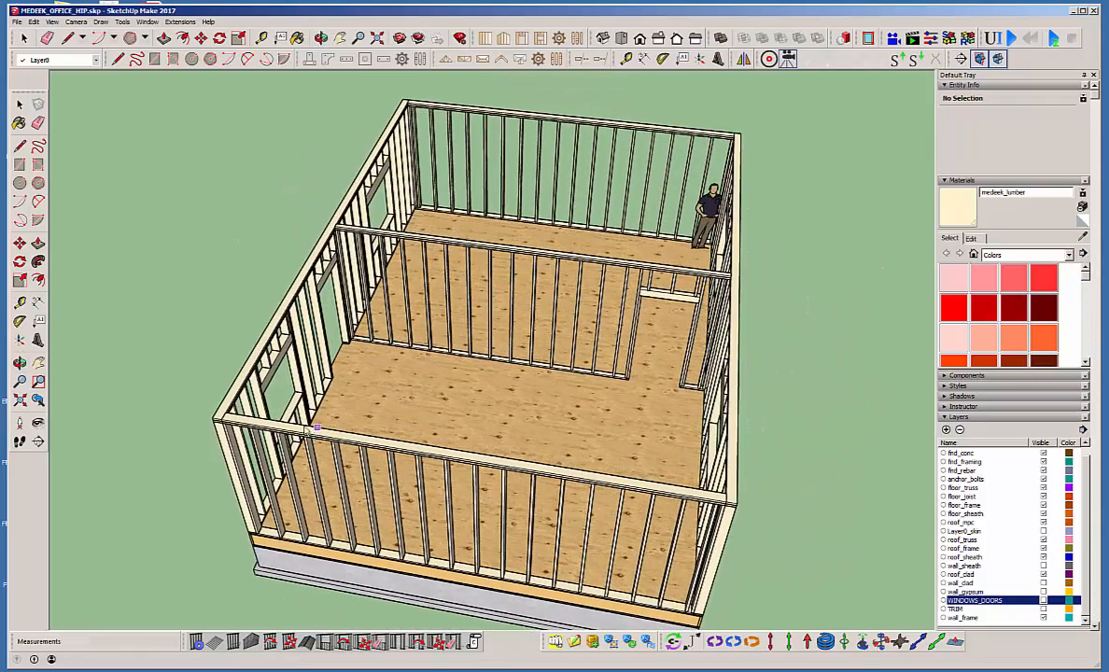
{"action": "scroll", "coordinate": [201, 410], "scroll_direction": "up", "scroll_amount": 5}
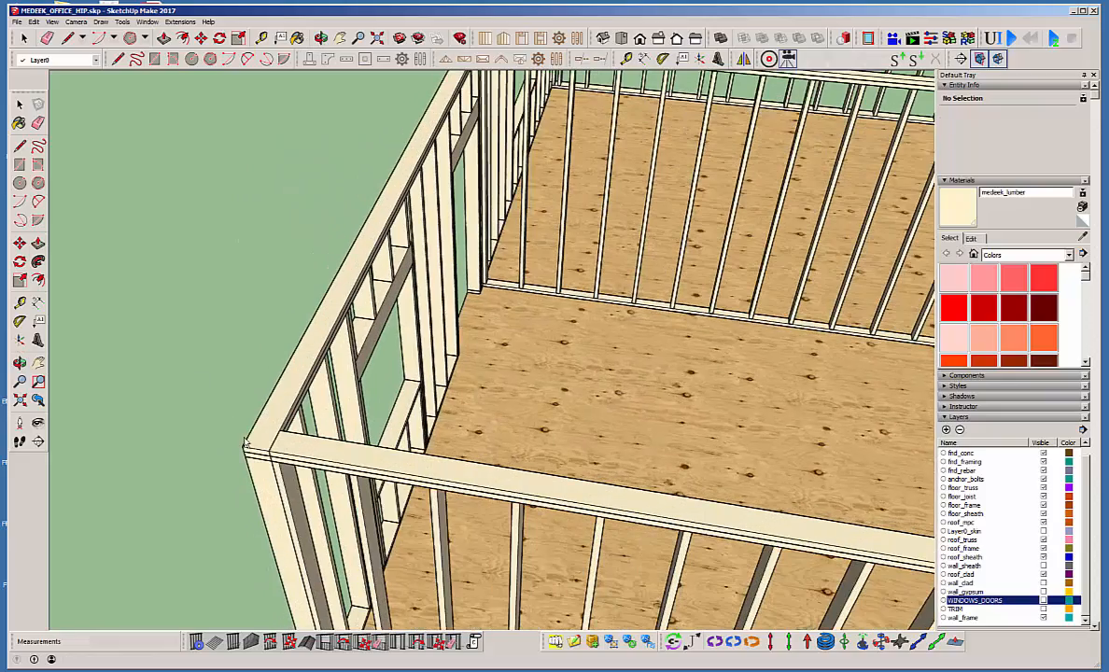
{"action": "left_click", "coordinate": [247, 450]}
{"action": "scroll", "coordinate": [67, 291], "scroll_direction": "down", "scroll_amount": 3}
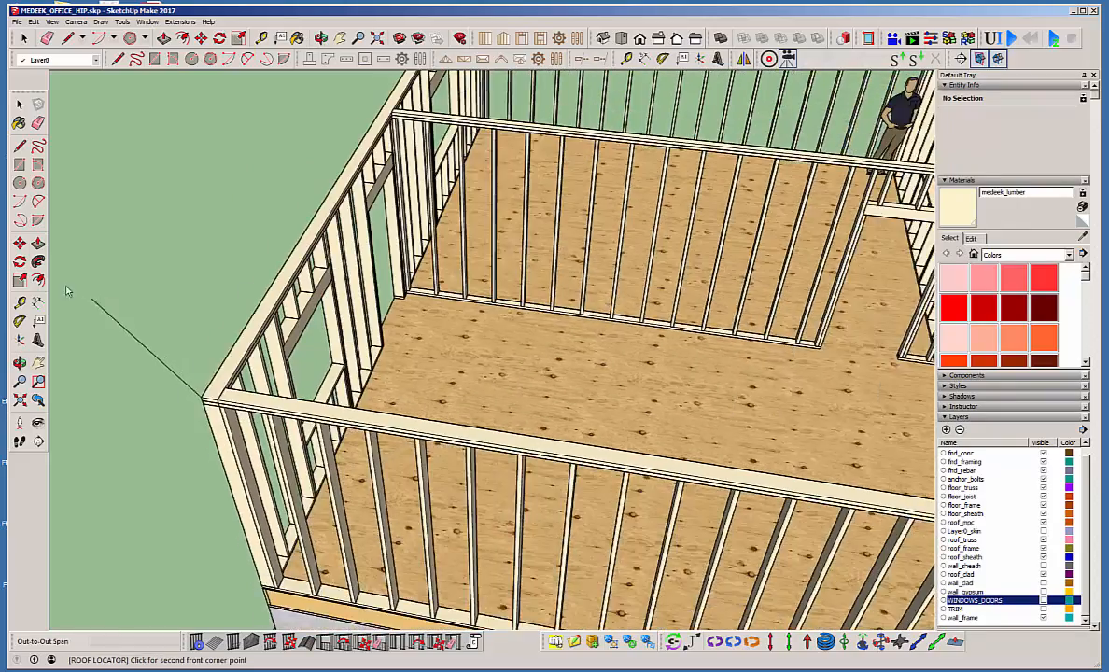
{"action": "scroll", "coordinate": [68, 291], "scroll_direction": "down", "scroll_amount": 2}
{"action": "scroll", "coordinate": [672, 454], "scroll_direction": "up", "scroll_amount": 5}
{"action": "left_click", "coordinate": [853, 477]}
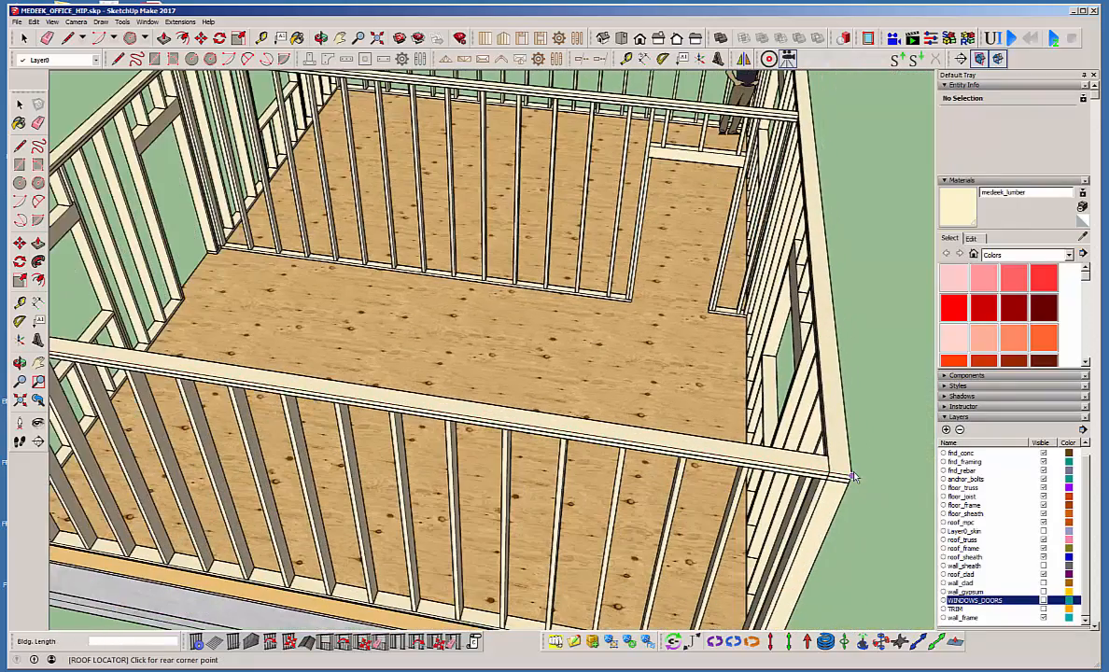
Place the rear roof corner at the outer top-plate corner of the opposite end wall, for a 32 ft building length.
{"action": "scroll", "coordinate": [546, 336], "scroll_direction": "down", "scroll_amount": 4}
{"action": "middle_click_drag", "start_coordinate": [560, 338], "coordinate": [206, 342]}
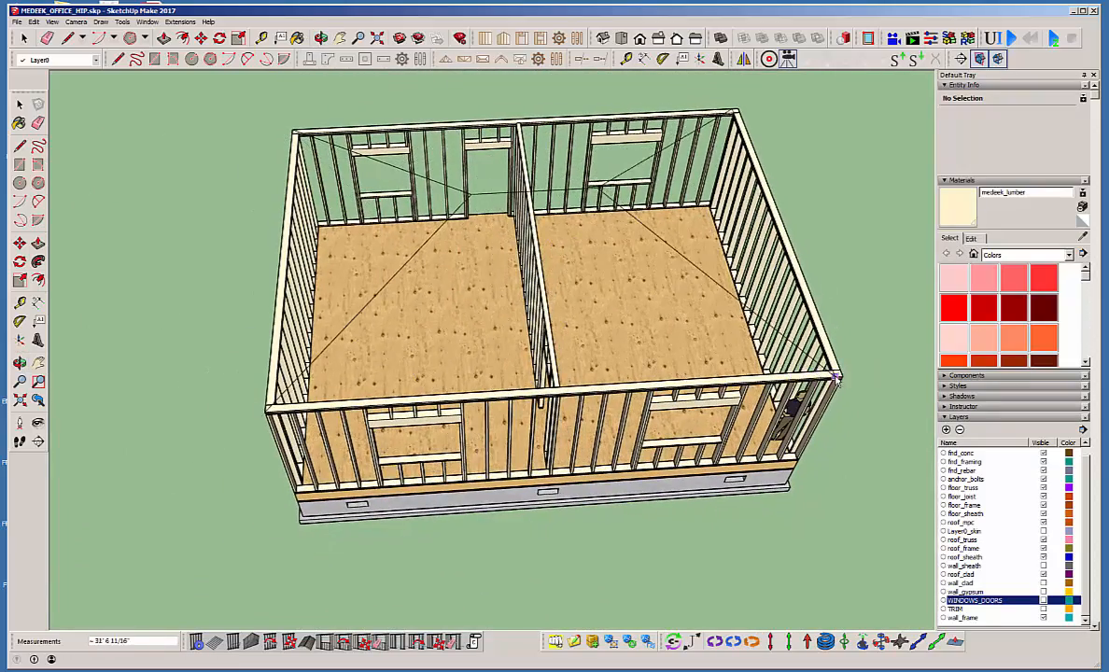
{"action": "middle_click_drag", "start_coordinate": [829, 383], "coordinate": [604, 467]}
{"action": "scroll", "coordinate": [605, 501], "scroll_direction": "up", "scroll_amount": 4}
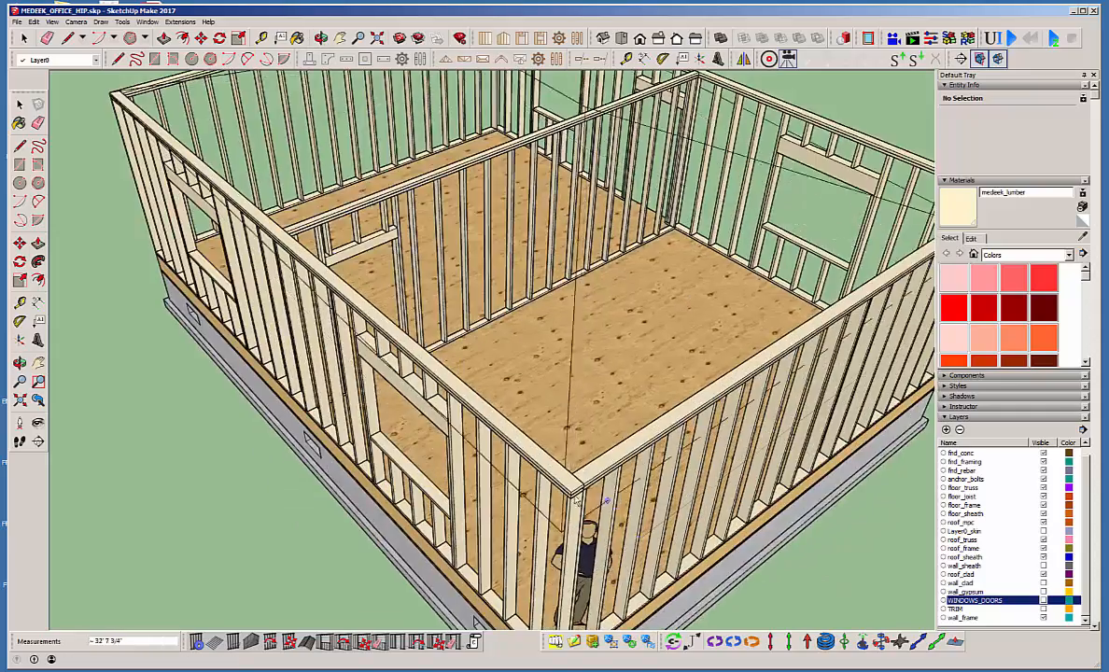
{"action": "scroll", "coordinate": [605, 501], "scroll_direction": "up", "scroll_amount": 5}
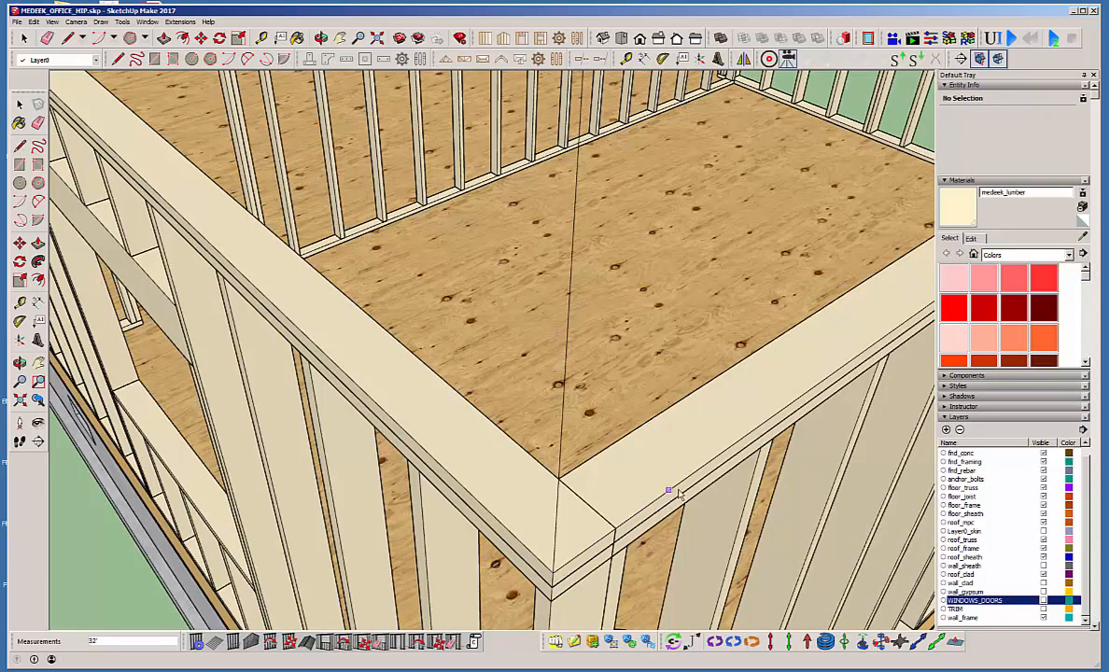
{"action": "left_click", "coordinate": [553, 576]}
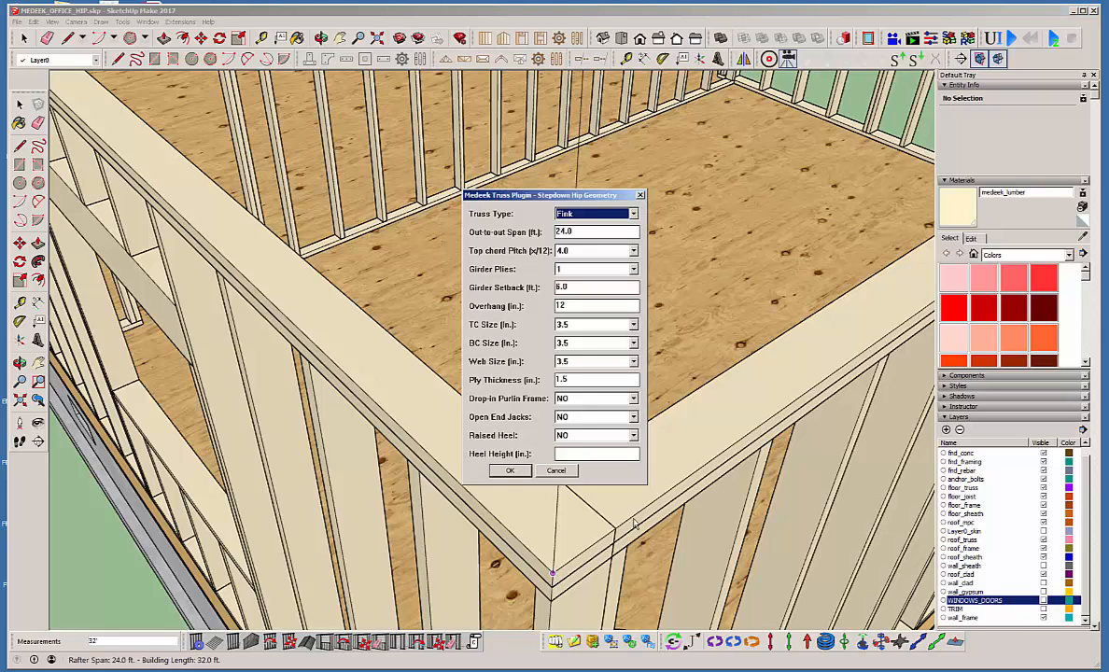
Keep the Fink truss type and set the top chord pitch to 5.0/12 for the stepdown hip.
{"action": "left_click_drag", "start_coordinate": [589, 202], "coordinate": [565, 199]}
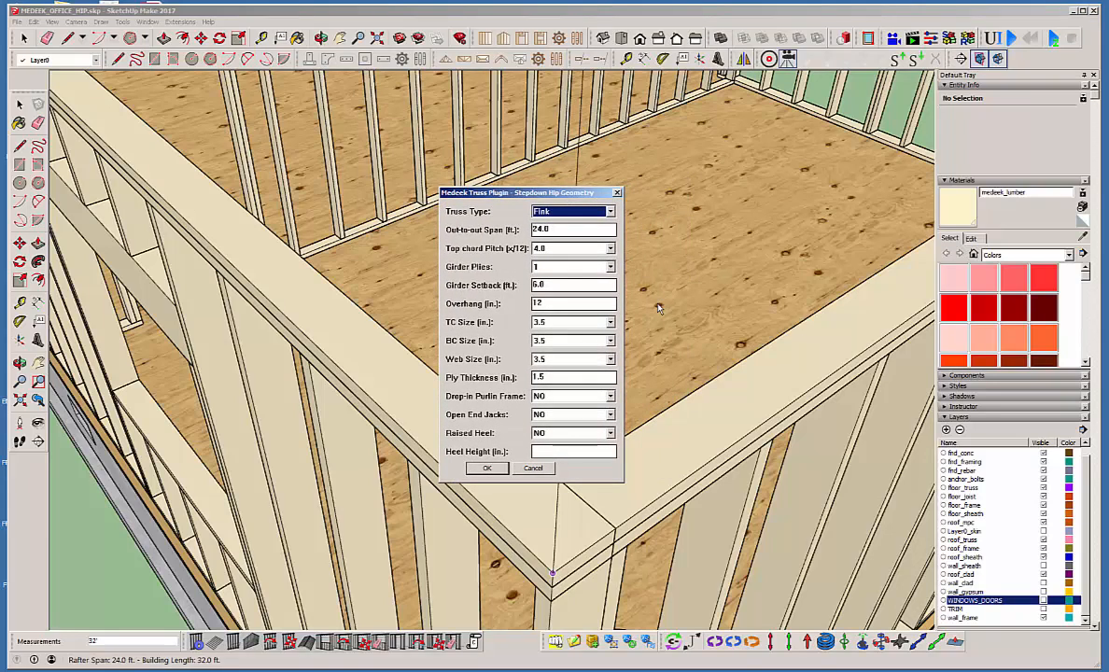
{"action": "left_click", "coordinate": [340, 397]}
{"action": "left_click", "coordinate": [610, 212]}
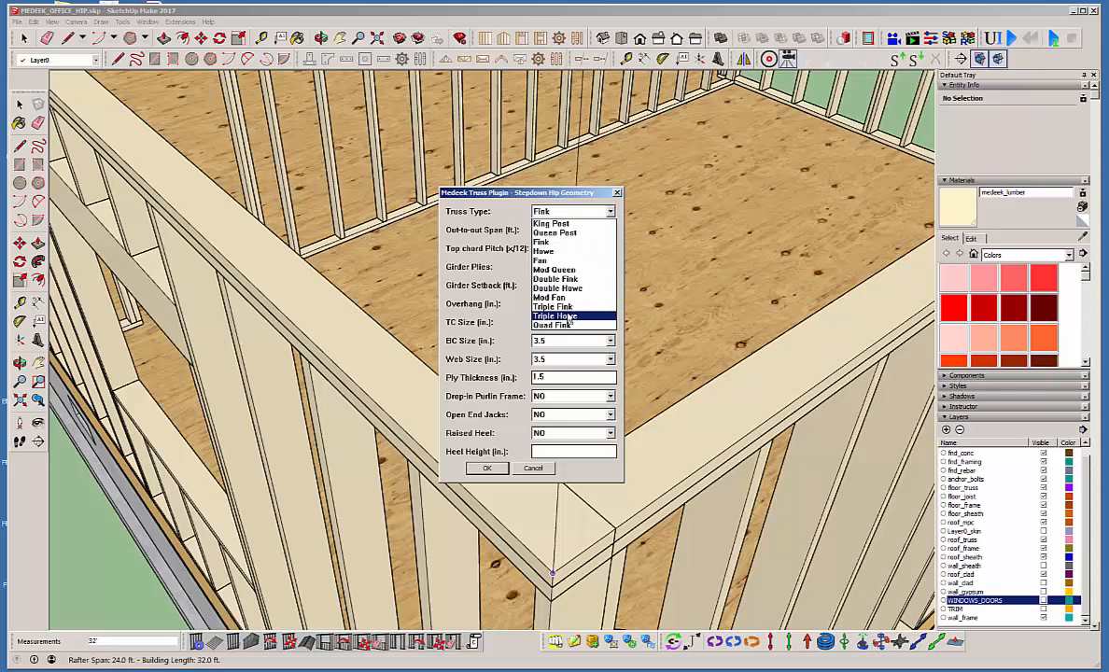
{"action": "left_click", "coordinate": [571, 241]}
{"action": "left_click_drag", "start_coordinate": [536, 189], "coordinate": [570, 181]}
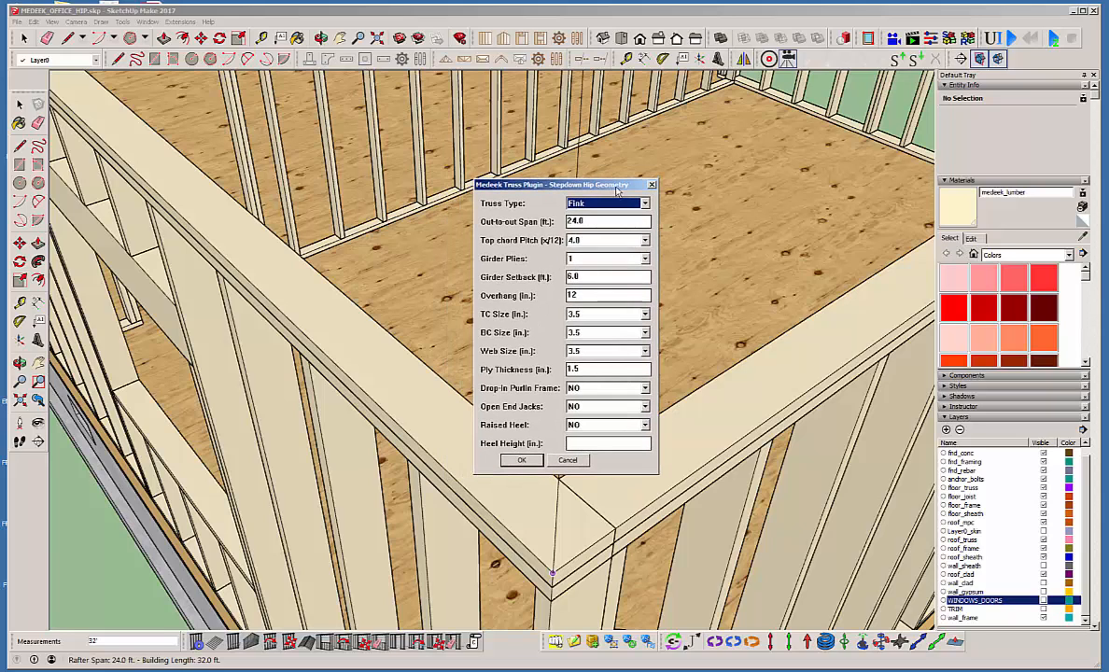
{"action": "left_click", "coordinate": [597, 244]}
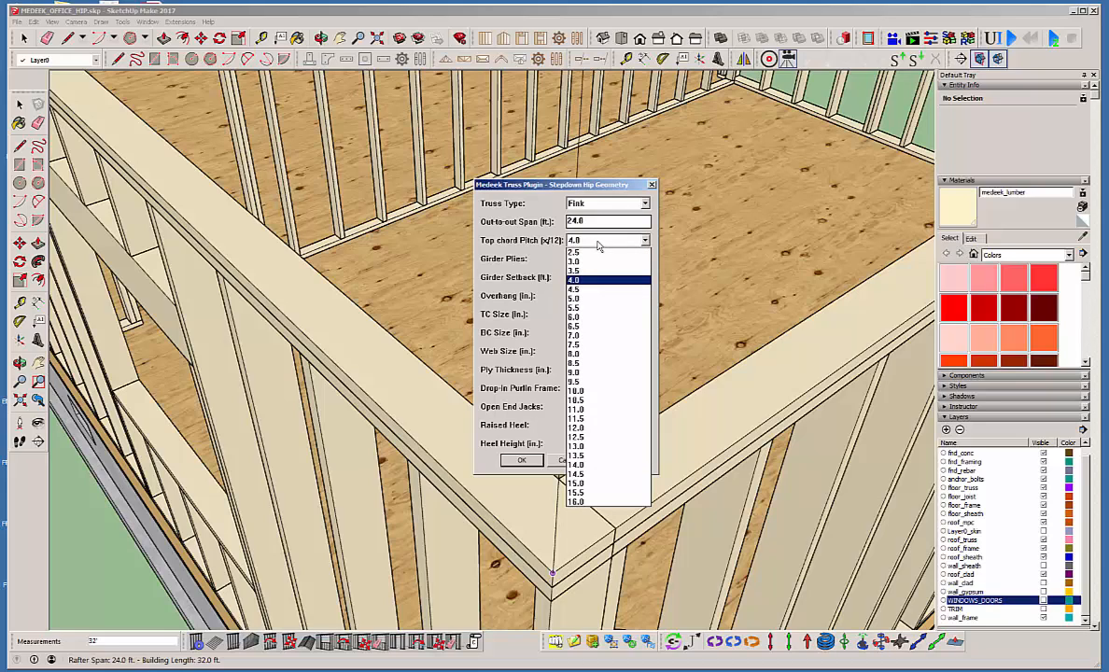
{"action": "left_click", "coordinate": [600, 299]}
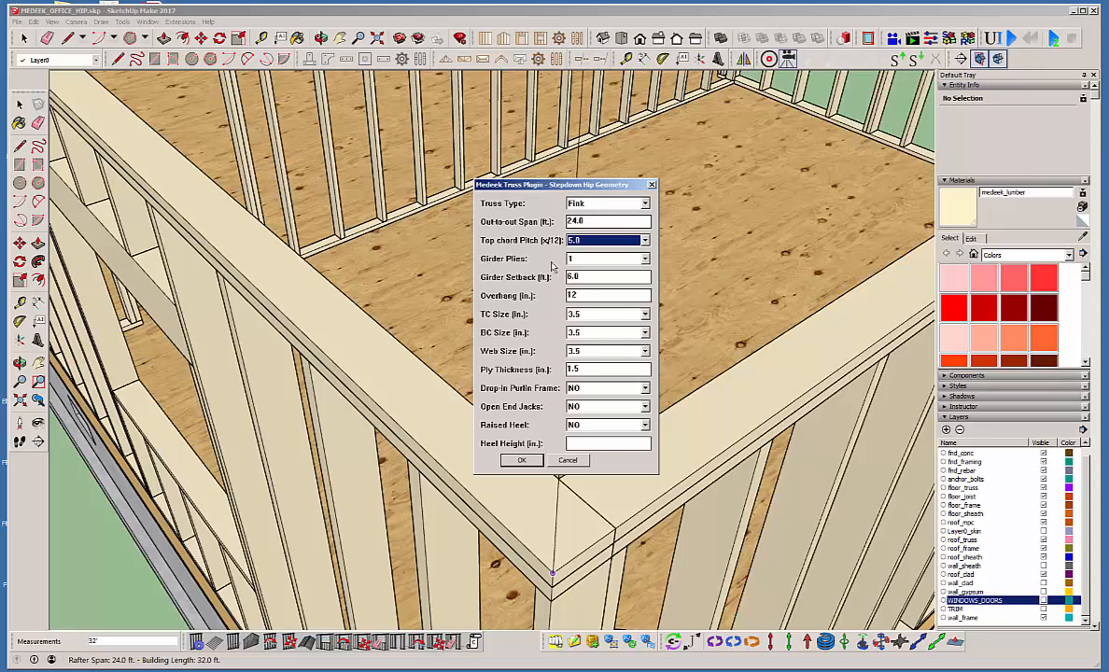
Set the girder plies to 2, keep the top chord size at 3.5 in, and accept the stepdown hip geometry.
{"action": "left_click", "coordinate": [644, 259]}
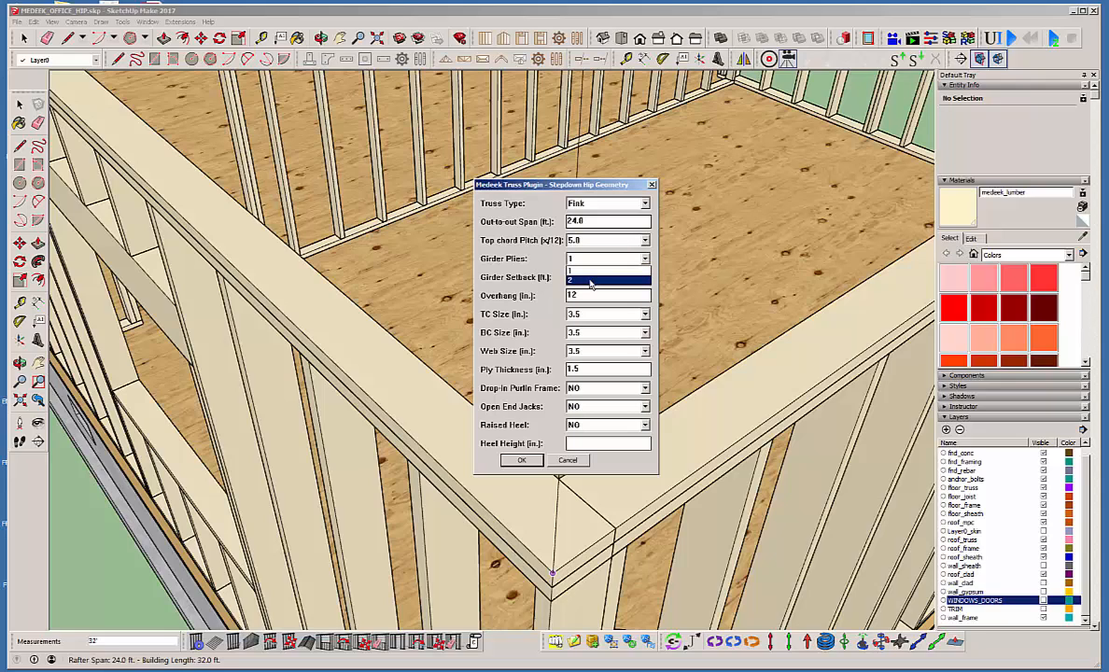
{"action": "left_click", "coordinate": [590, 280]}
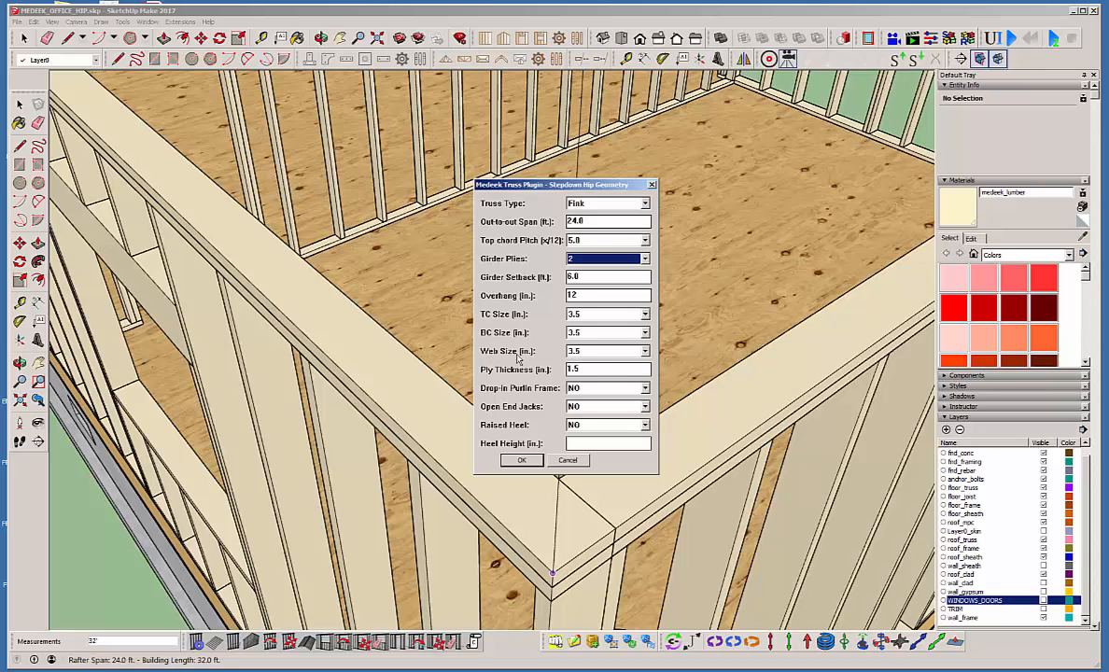
{"action": "left_click", "coordinate": [619, 316]}
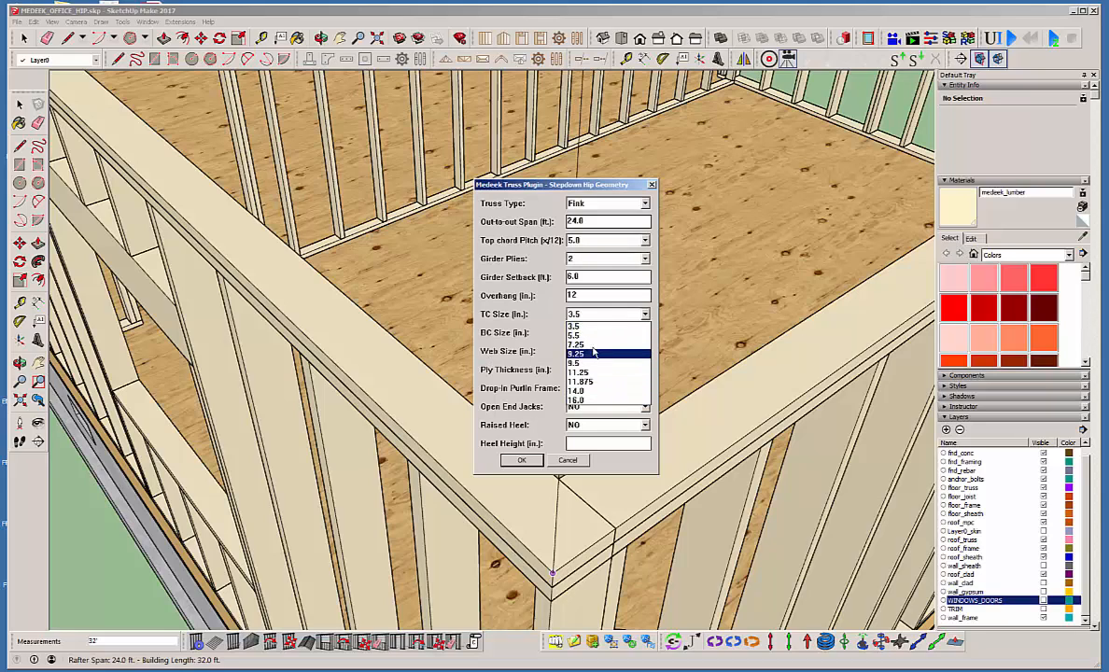
{"action": "left_click", "coordinate": [555, 321]}
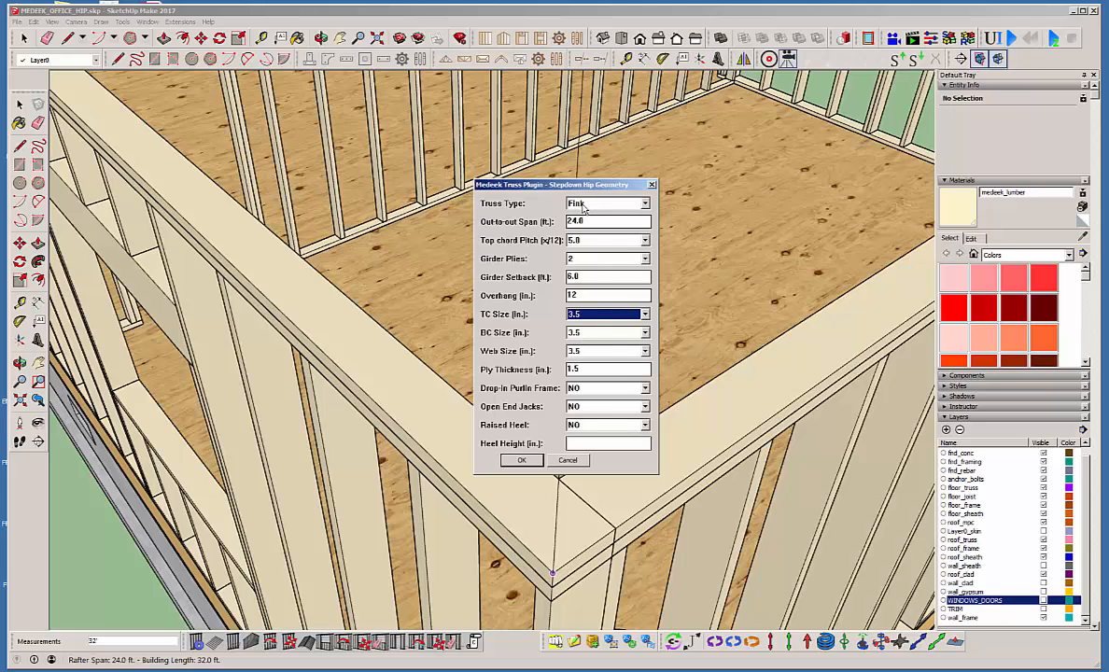
{"action": "left_click", "coordinate": [522, 461]}
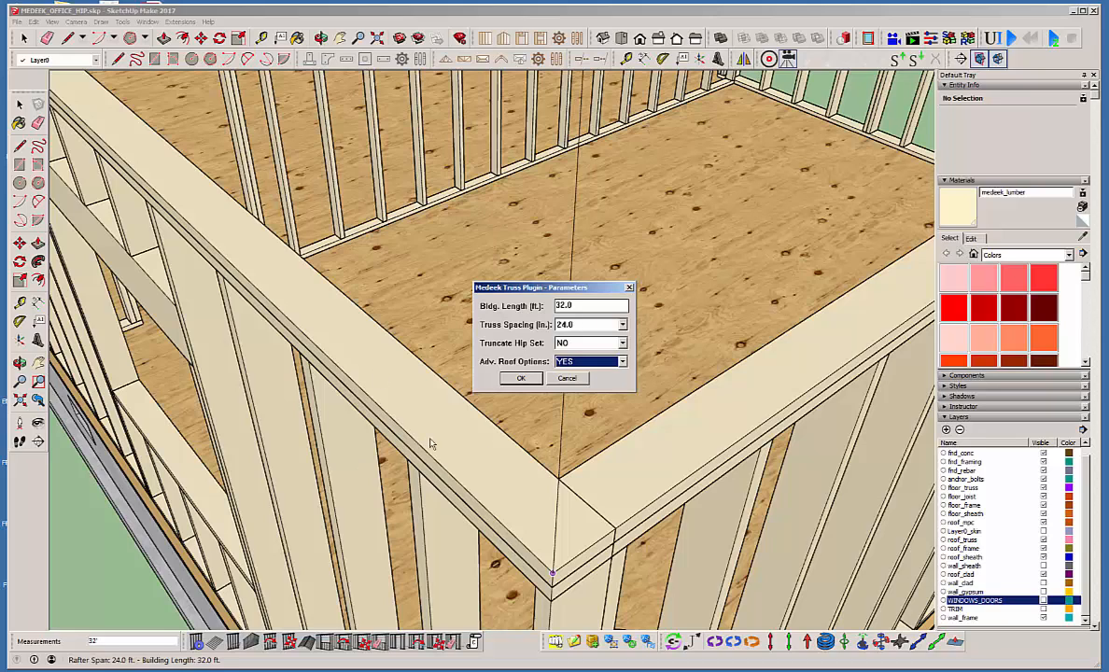
Keep Truncate Hip Set at NO and Adv. Roof Options at YES, and accept the roof parameters.
{"action": "left_click", "coordinate": [579, 343]}
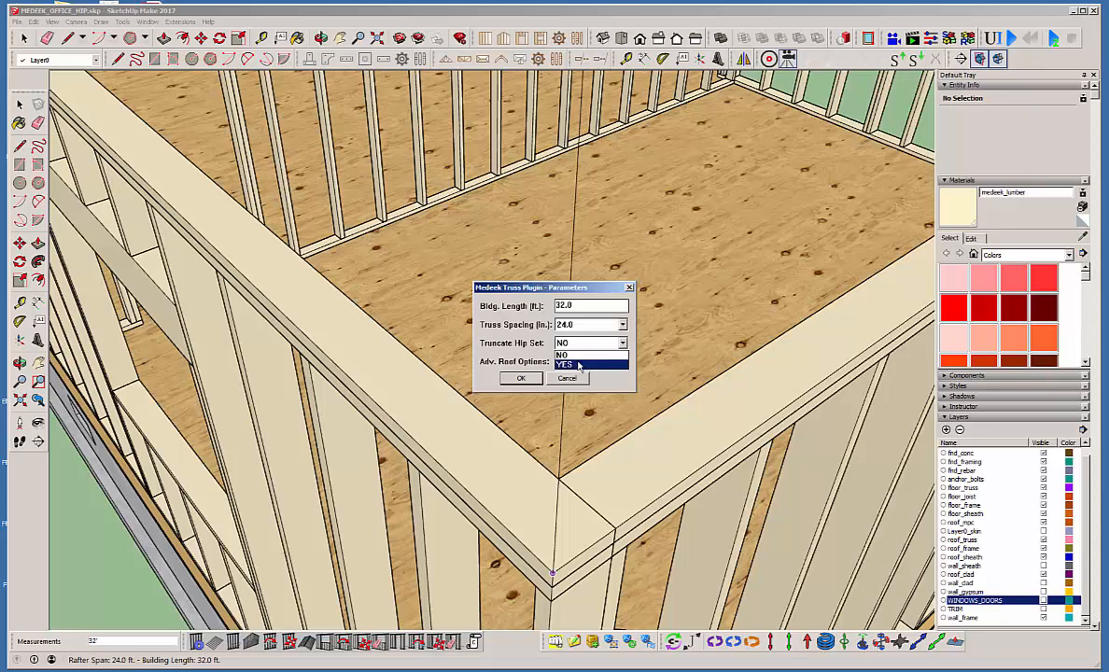
{"action": "left_click", "coordinate": [575, 355]}
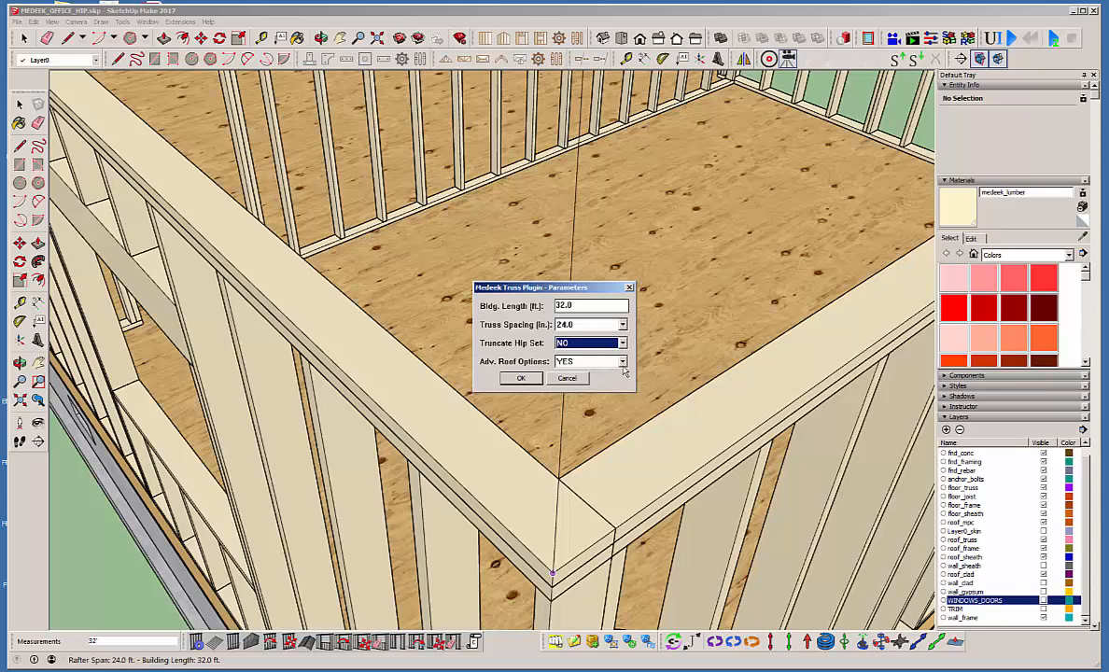
{"action": "left_click", "coordinate": [586, 360]}
{"action": "left_click", "coordinate": [578, 374]}
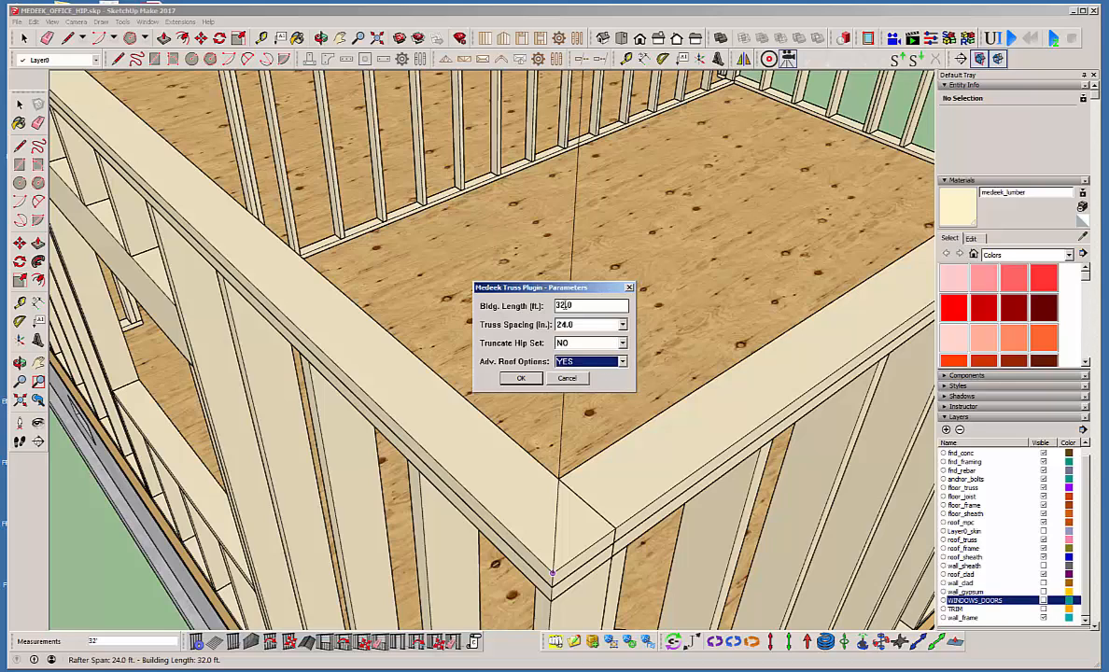
{"action": "left_click", "coordinate": [520, 378]}
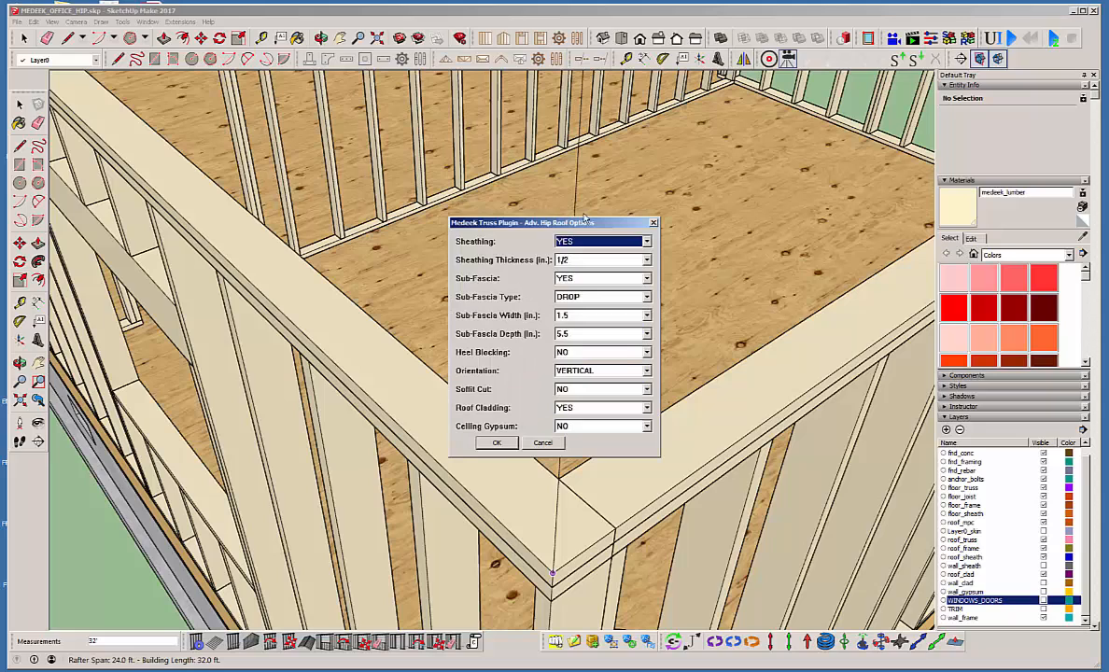
Select a 1/2 in sheathing thickness in the advanced hip roof options.
{"action": "left_click_drag", "start_coordinate": [584, 221], "coordinate": [602, 210]}
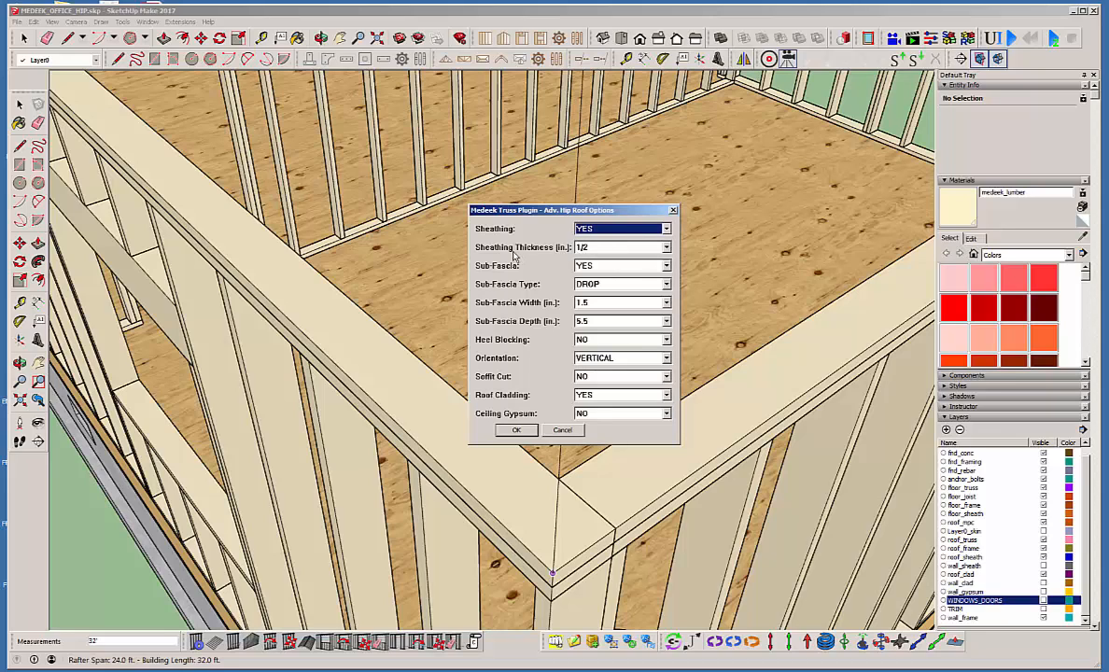
{"action": "left_click", "coordinate": [616, 247]}
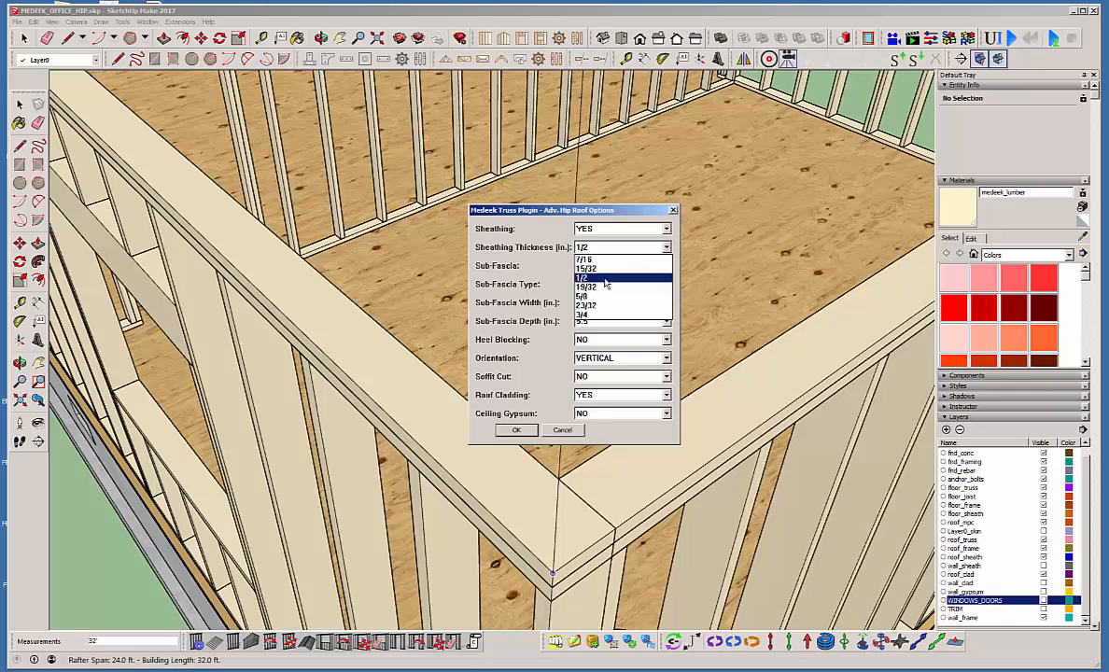
{"action": "left_click", "coordinate": [602, 277]}
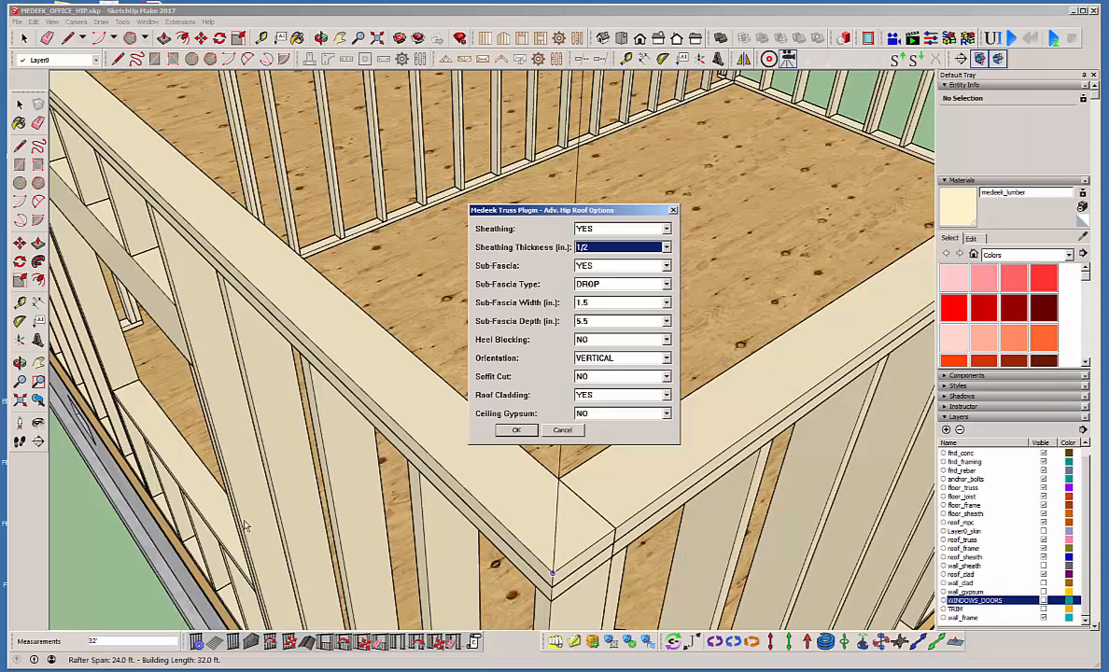
Keep the sub-fascia type at DROP and the soffit cut at NO in the advanced hip roof options.
{"action": "left_click", "coordinate": [611, 287]}
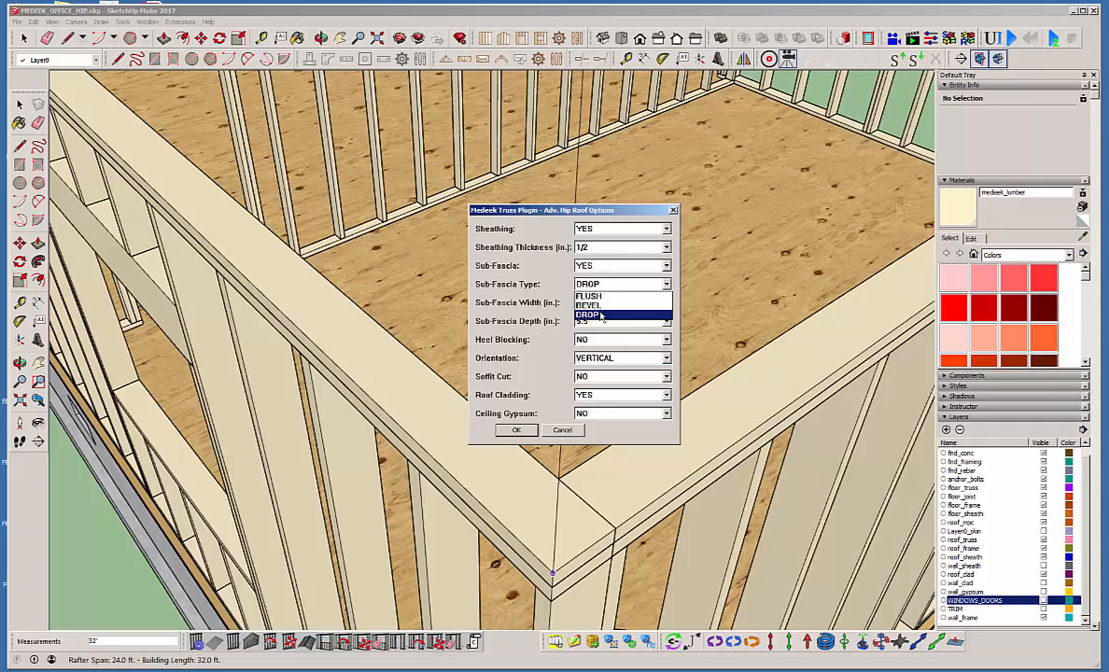
{"action": "left_click", "coordinate": [604, 316]}
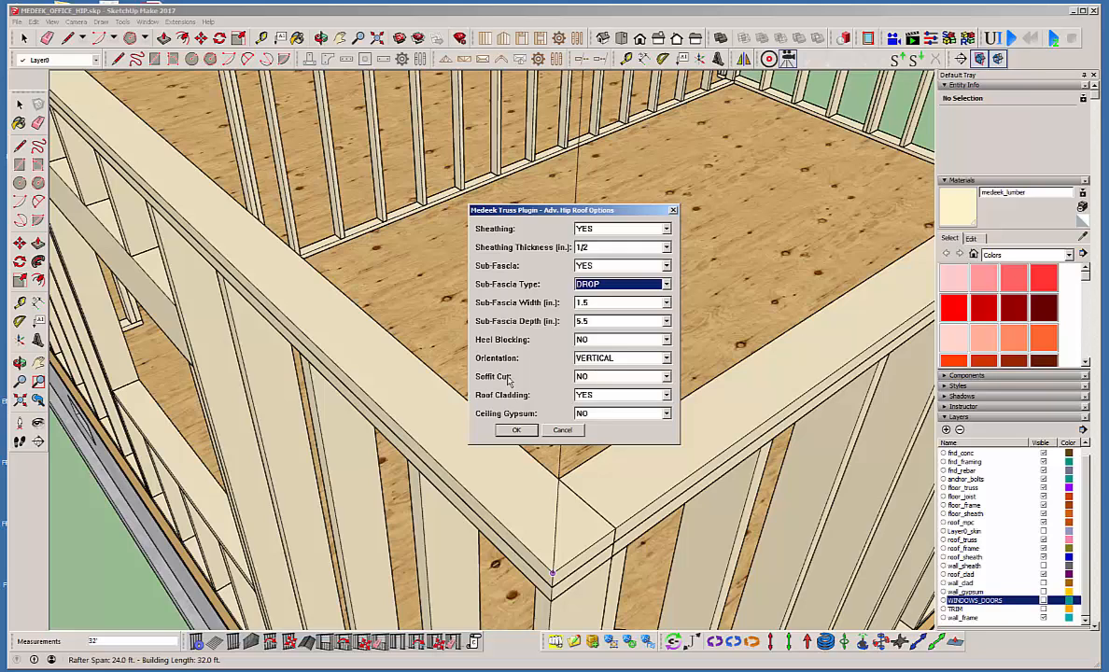
{"action": "left_click", "coordinate": [602, 378]}
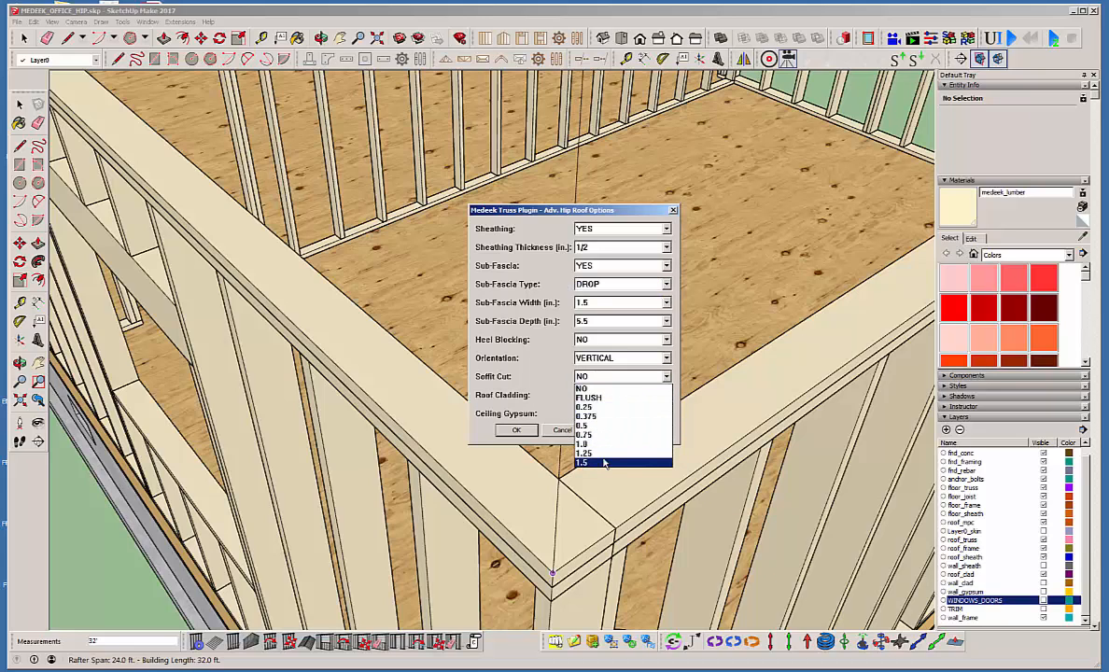
{"action": "left_click", "coordinate": [601, 387]}
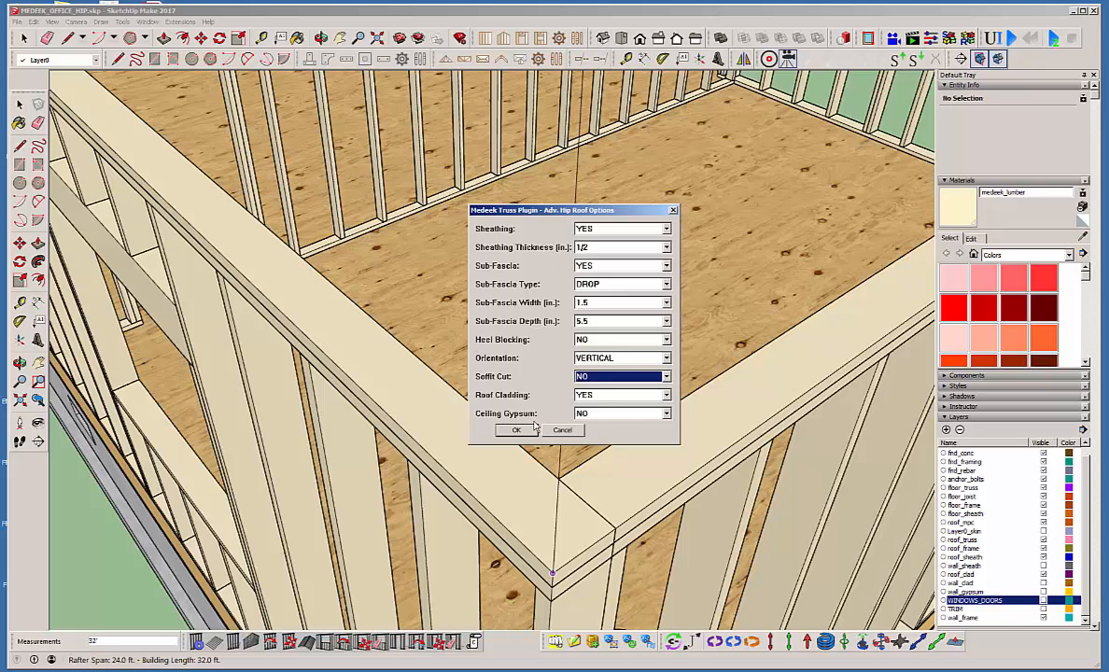
Set Ceiling Gypsum to YES and accept the advanced hip roof options.
{"action": "left_click", "coordinate": [600, 417]}
{"action": "left_click", "coordinate": [595, 436]}
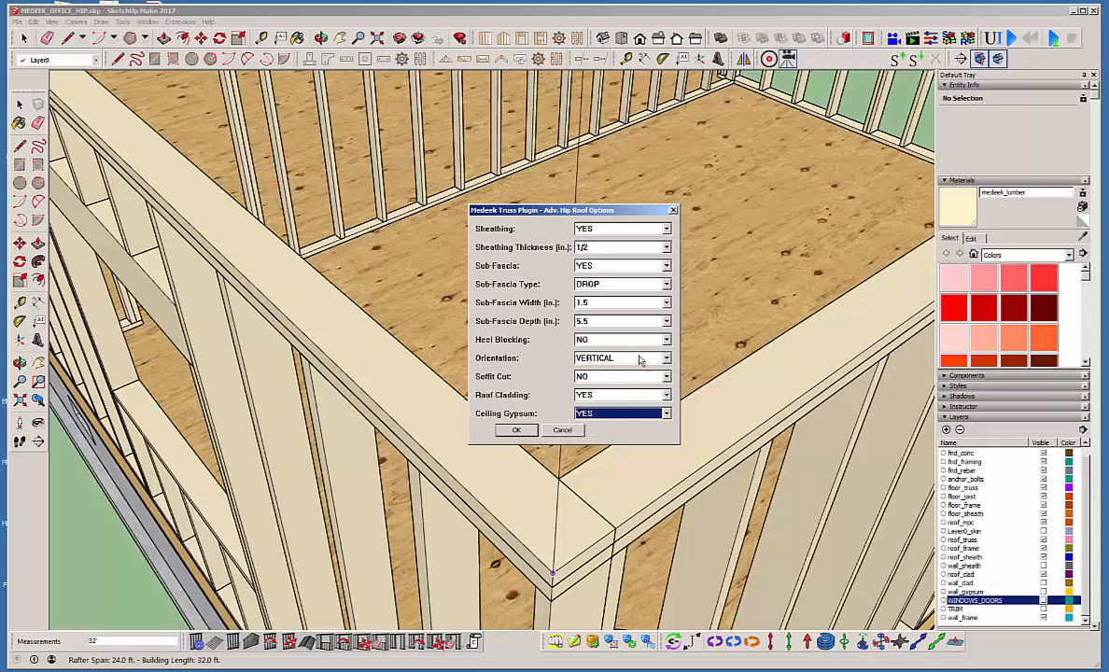
{"action": "left_click", "coordinate": [517, 430]}
Keep the ceiling gypsum at 1/2 in thick with a 5.5 in exterior wall inset and no battens, and generate the roof.
{"action": "left_click_drag", "start_coordinate": [540, 265], "coordinate": [652, 285]}
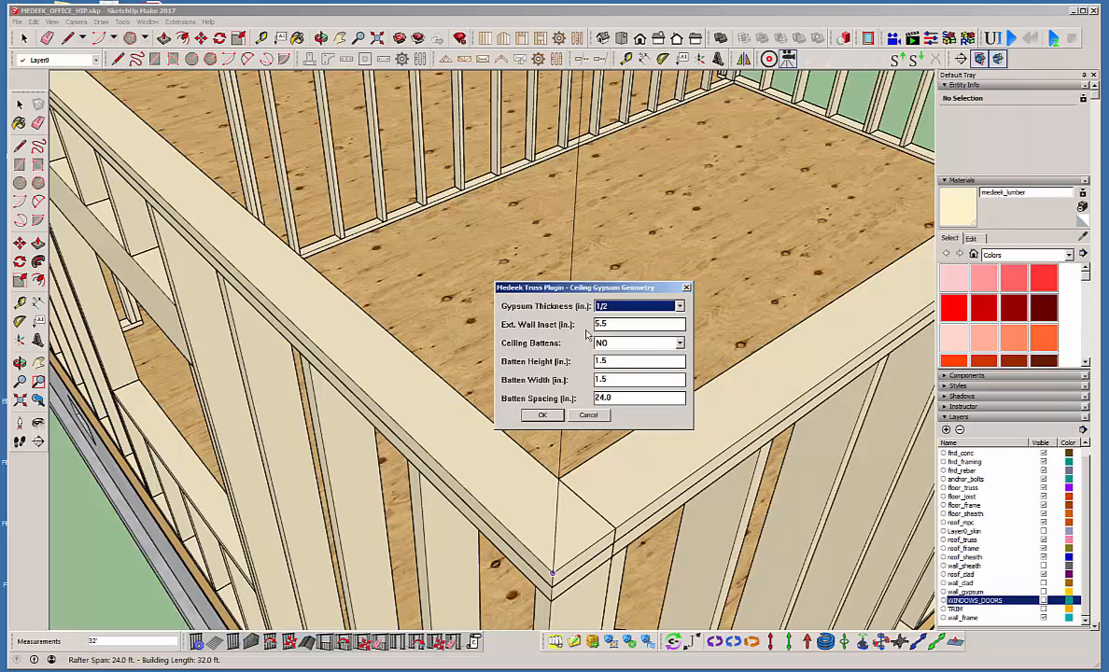
{"action": "left_click", "coordinate": [679, 307]}
{"action": "left_click", "coordinate": [620, 327]}
{"action": "left_click", "coordinate": [543, 416]}
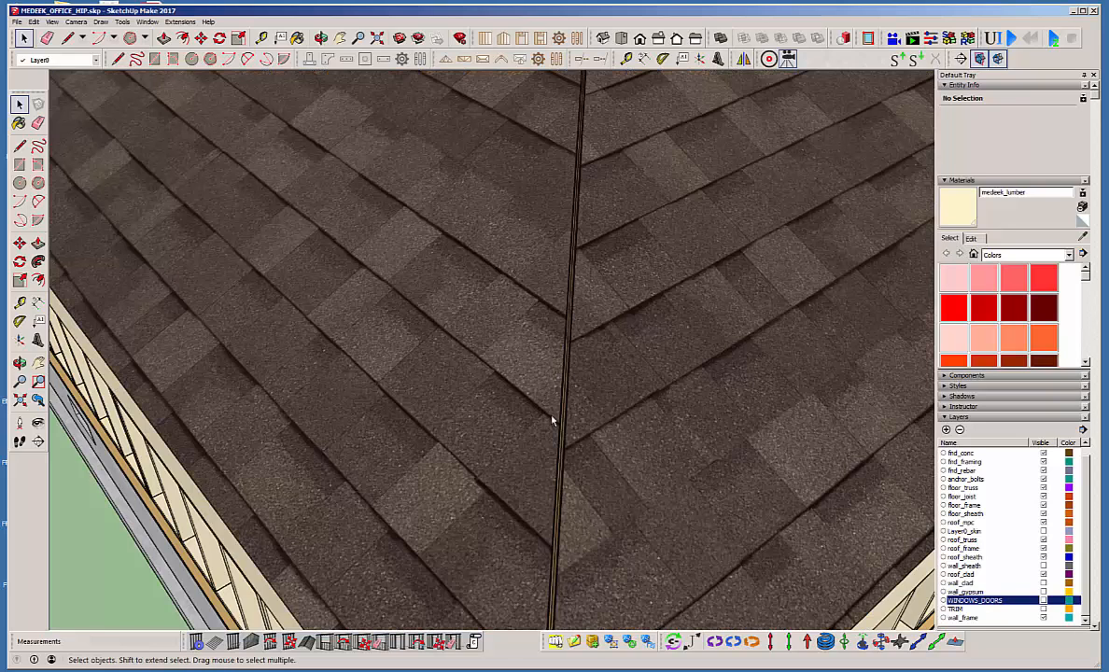
Hide the roof_clad and roof_sheath layers to expose the hip roof trusses.
{"action": "scroll", "coordinate": [500, 352], "scroll_direction": "down", "scroll_amount": 10}
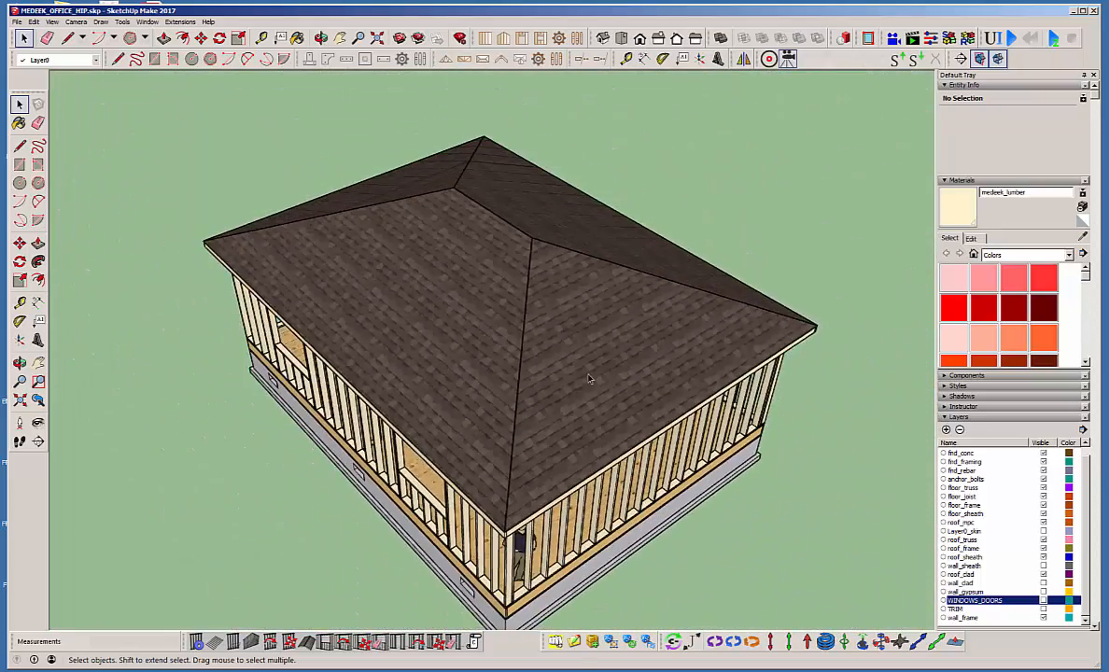
{"action": "middle_click_drag", "start_coordinate": [589, 378], "coordinate": [377, 291]}
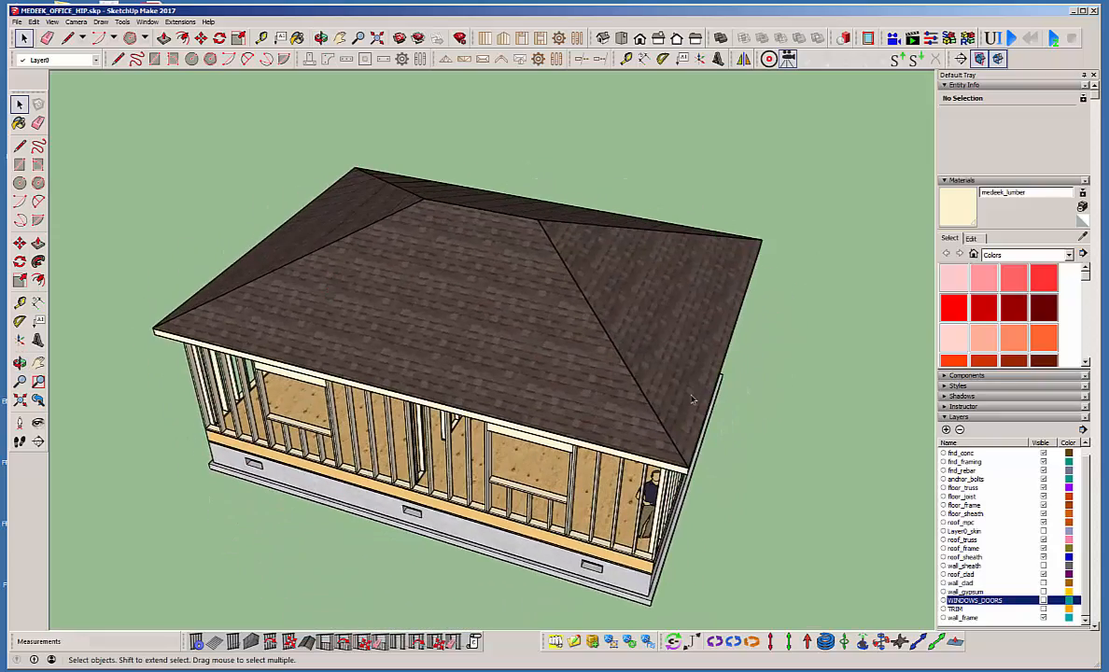
{"action": "middle_click_drag", "start_coordinate": [644, 370], "coordinate": [574, 422]}
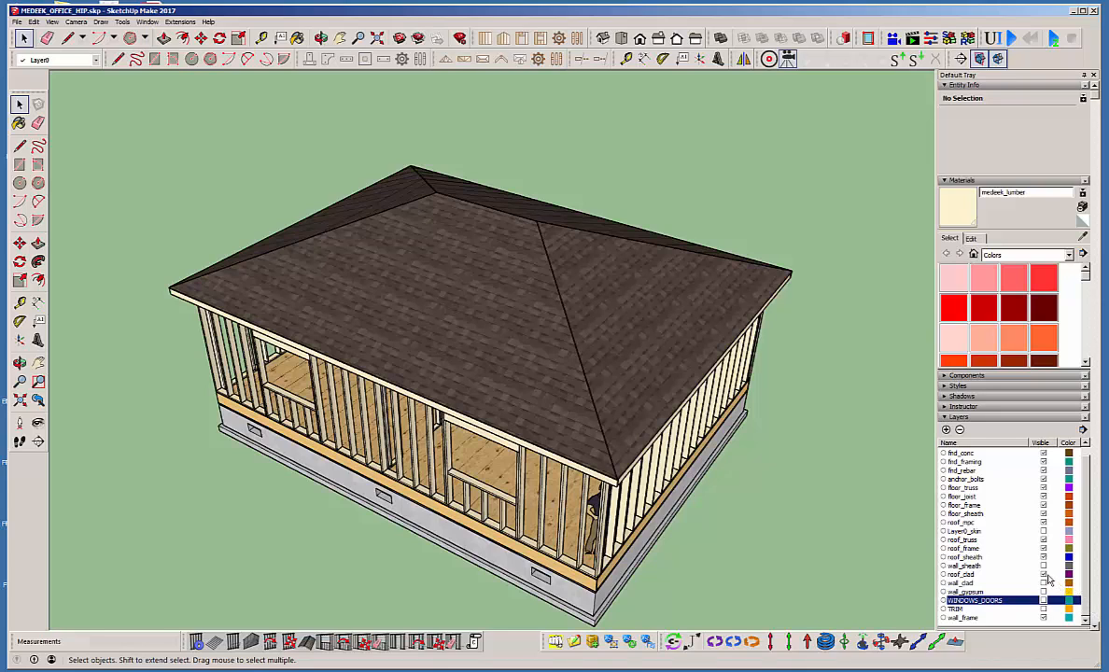
{"action": "left_click", "coordinate": [1044, 574]}
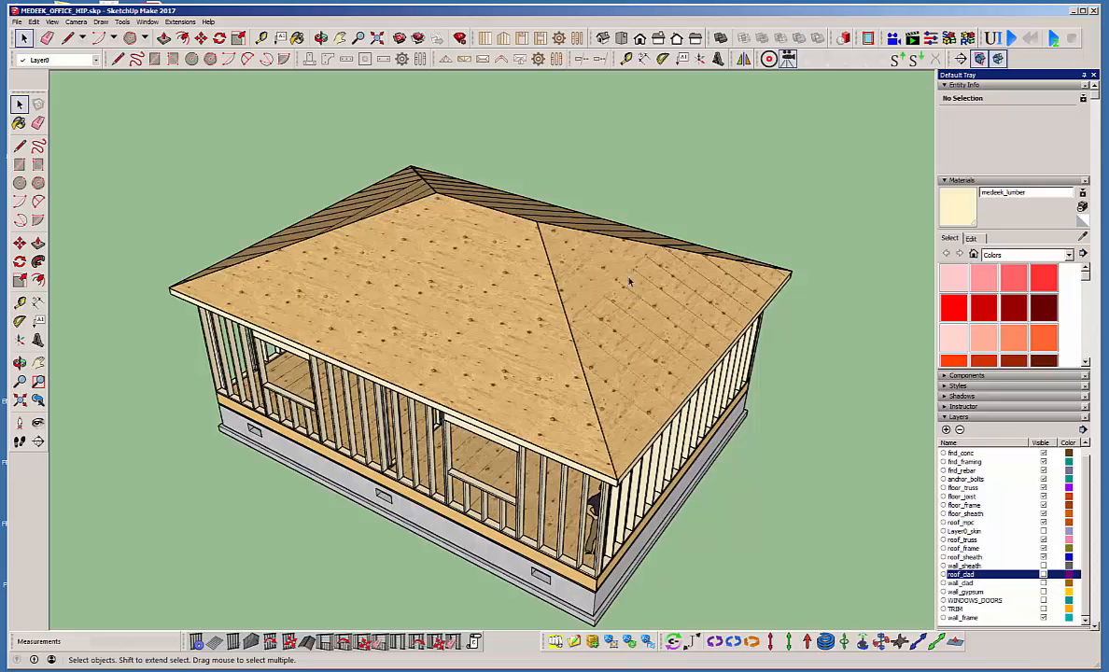
{"action": "middle_click_drag", "start_coordinate": [618, 331], "coordinate": [689, 334]}
{"action": "scroll", "coordinate": [587, 359], "scroll_direction": "up", "scroll_amount": 2}
{"action": "scroll", "coordinate": [594, 334], "scroll_direction": "down", "scroll_amount": 1}
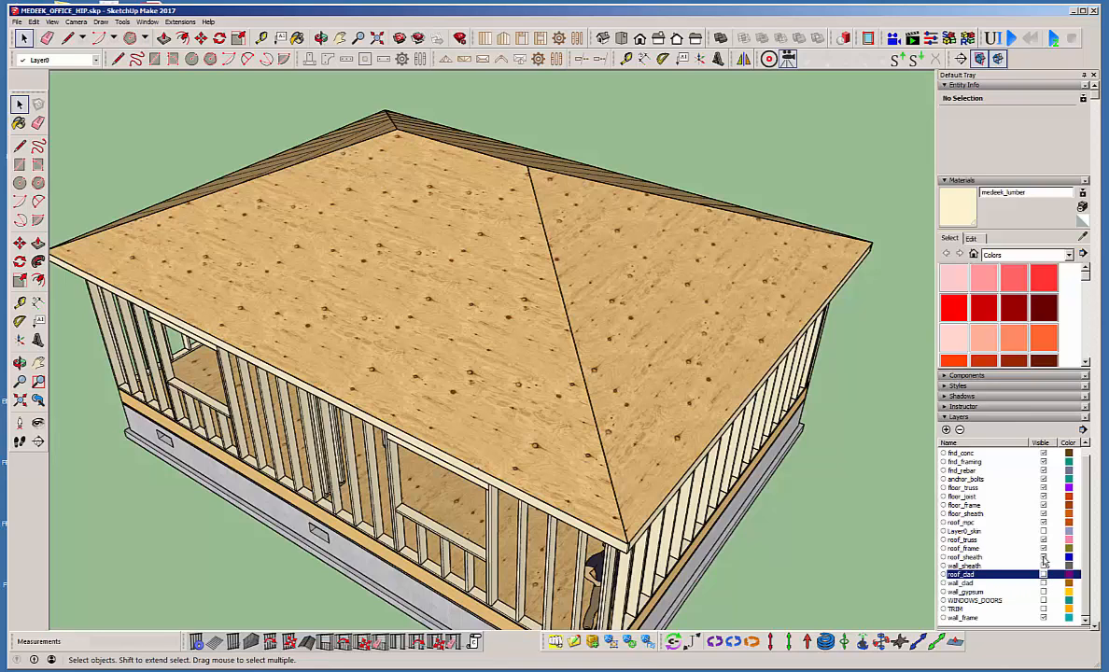
{"action": "left_click", "coordinate": [1043, 557]}
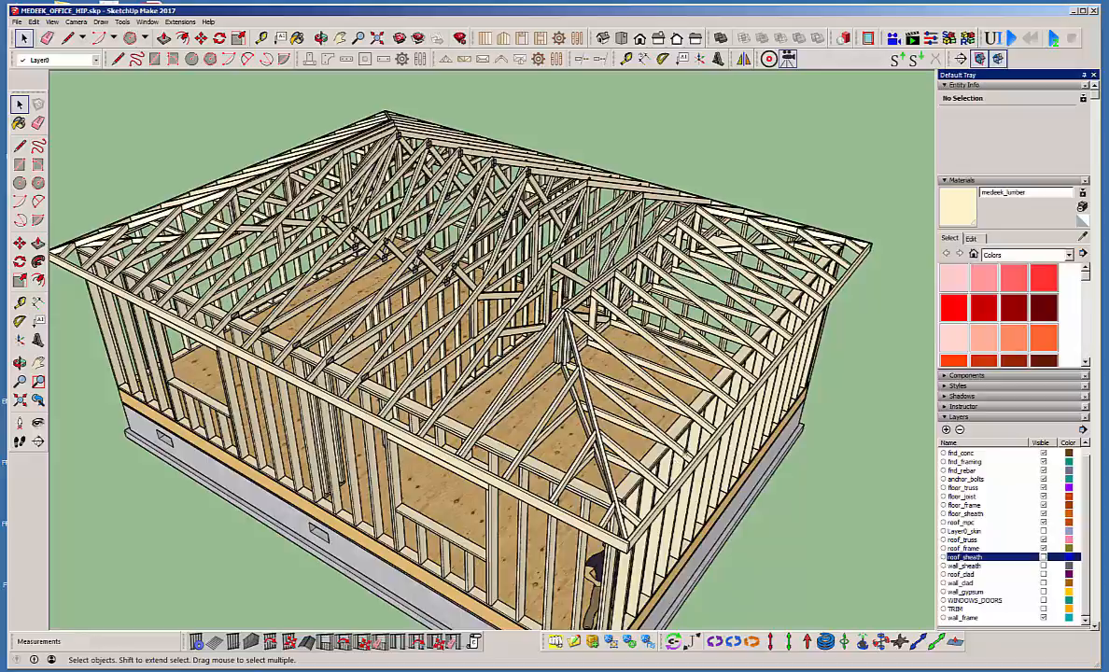
Examine the common trusses, stepdown hip trusses, girder truss and corner jacks of the roof from several angles.
{"action": "middle_click_drag", "start_coordinate": [635, 421], "coordinate": [564, 299]}
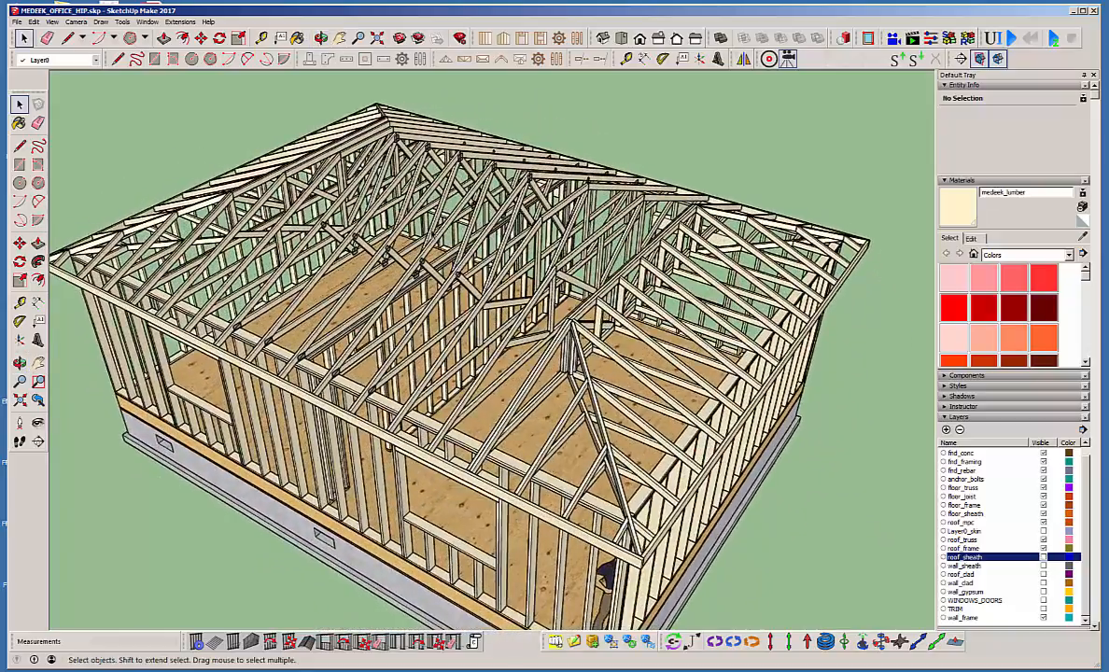
{"action": "scroll", "coordinate": [401, 217], "scroll_direction": "up", "scroll_amount": 5}
{"action": "middle_click_drag", "start_coordinate": [403, 219], "coordinate": [544, 193]}
{"action": "scroll", "coordinate": [544, 194], "scroll_direction": "up", "scroll_amount": 5}
{"action": "scroll", "coordinate": [611, 227], "scroll_direction": "down", "scroll_amount": 2}
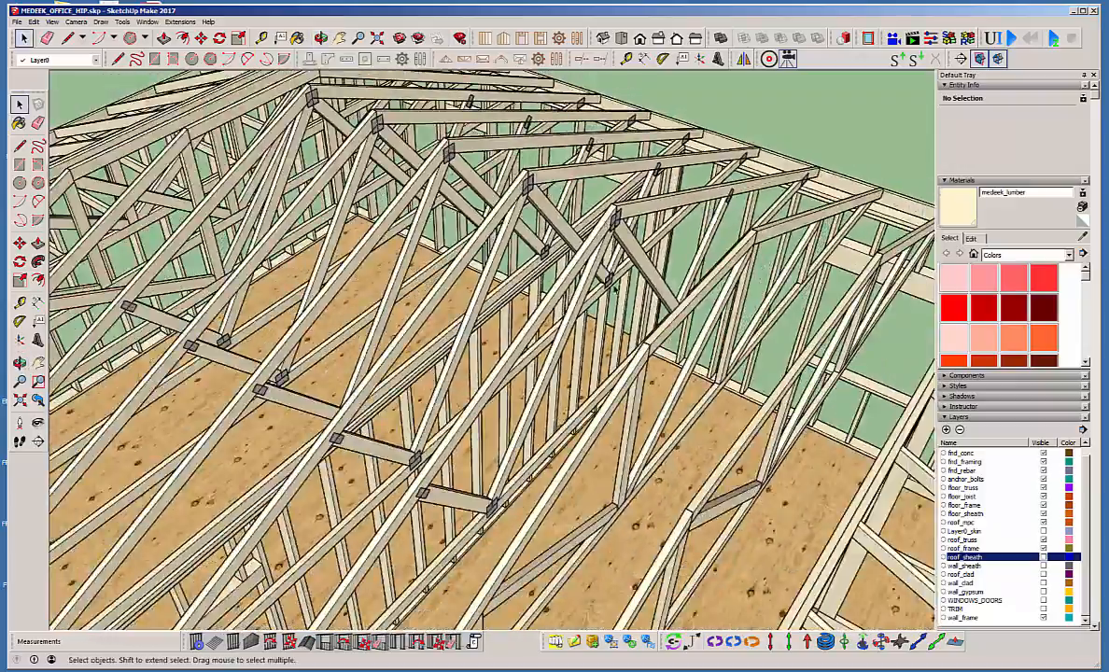
{"action": "middle_click_drag", "start_coordinate": [562, 291], "coordinate": [590, 254]}
{"action": "scroll", "coordinate": [863, 355], "scroll_direction": "down", "scroll_amount": 6}
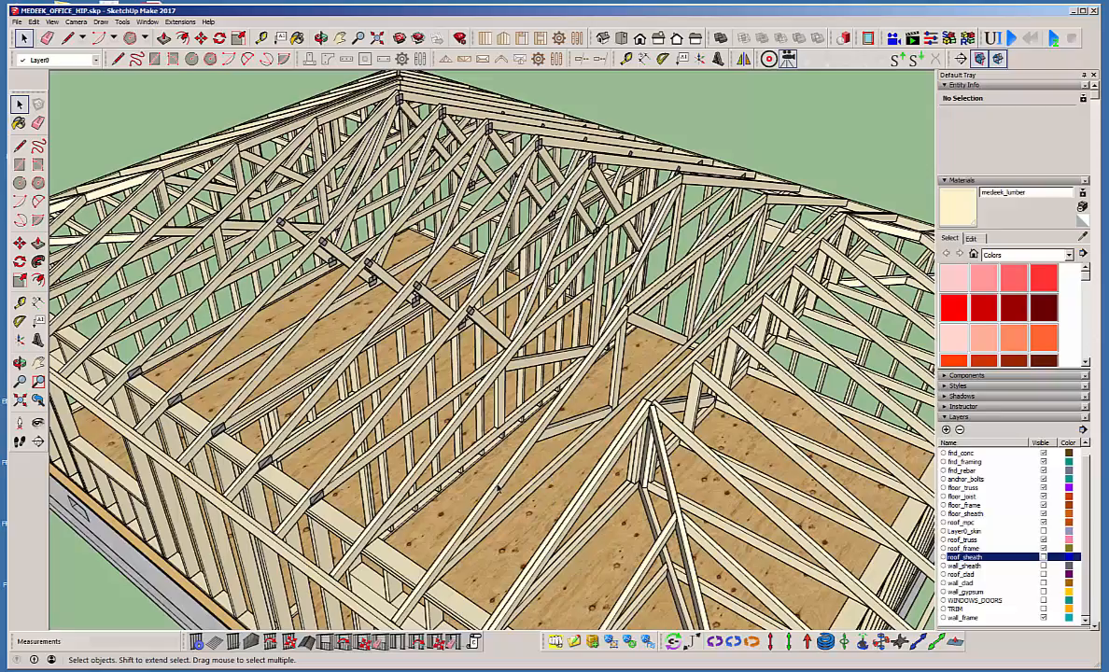
{"action": "middle_click_drag", "start_coordinate": [550, 440], "coordinate": [481, 433]}
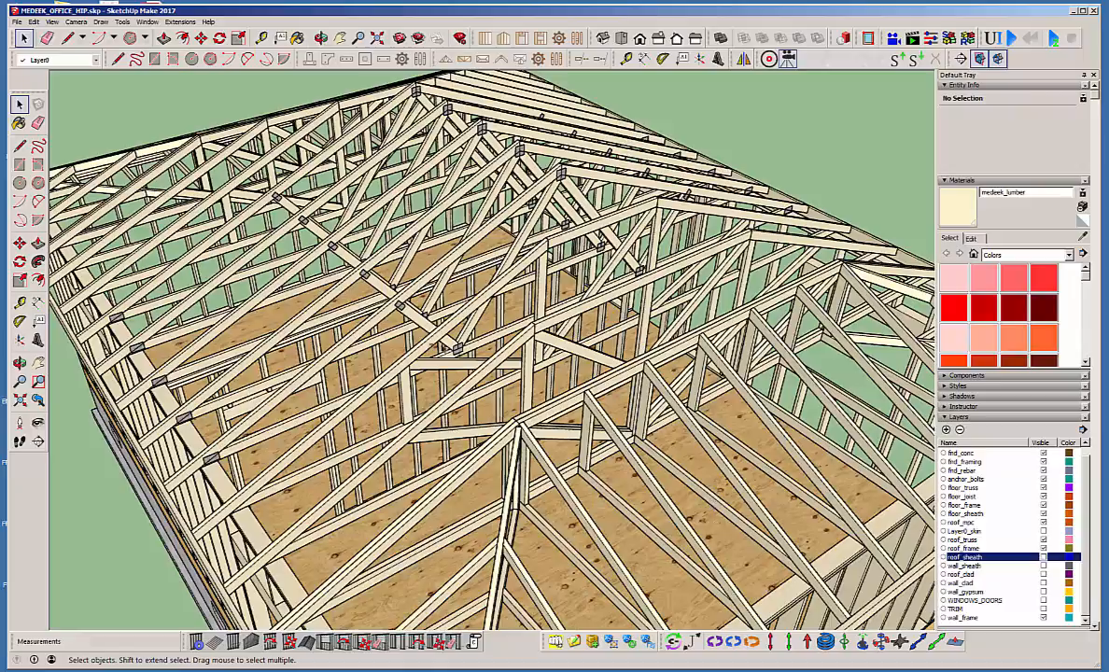
{"action": "middle_click_drag", "start_coordinate": [412, 325], "coordinate": [417, 390]}
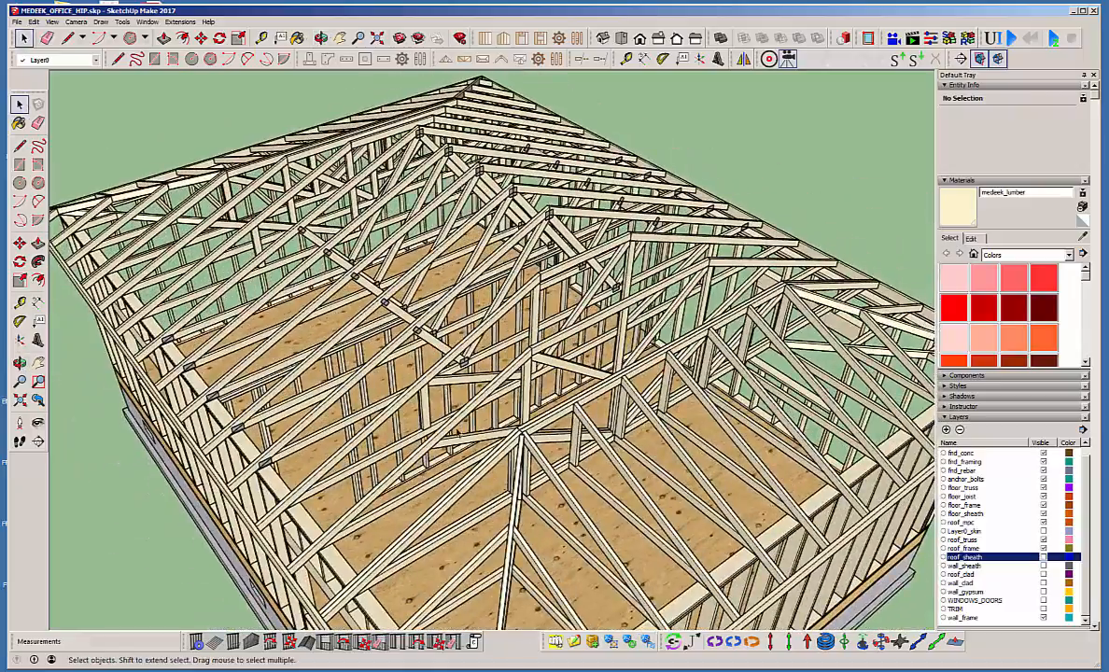
{"action": "scroll", "coordinate": [510, 324], "scroll_direction": "up", "scroll_amount": 3}
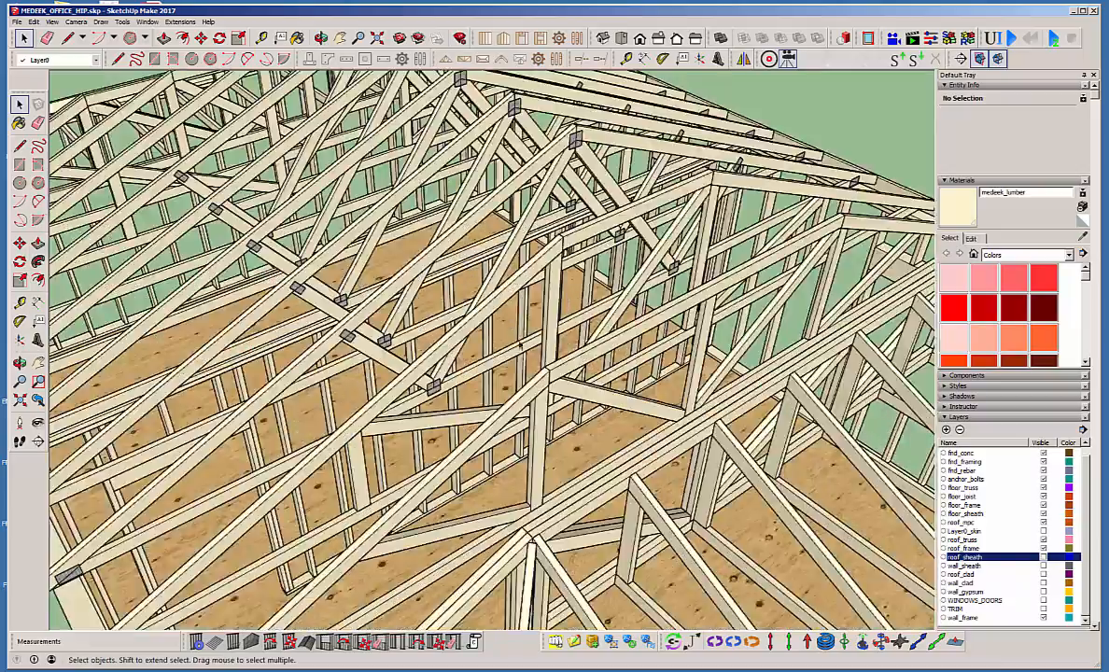
{"action": "scroll", "coordinate": [520, 345], "scroll_direction": "down", "scroll_amount": 5}
{"action": "middle_click_drag", "start_coordinate": [482, 379], "coordinate": [430, 401]}
{"action": "scroll", "coordinate": [318, 475], "scroll_direction": "down", "scroll_amount": 1}
{"action": "middle_click_drag", "start_coordinate": [471, 510], "coordinate": [392, 514]}
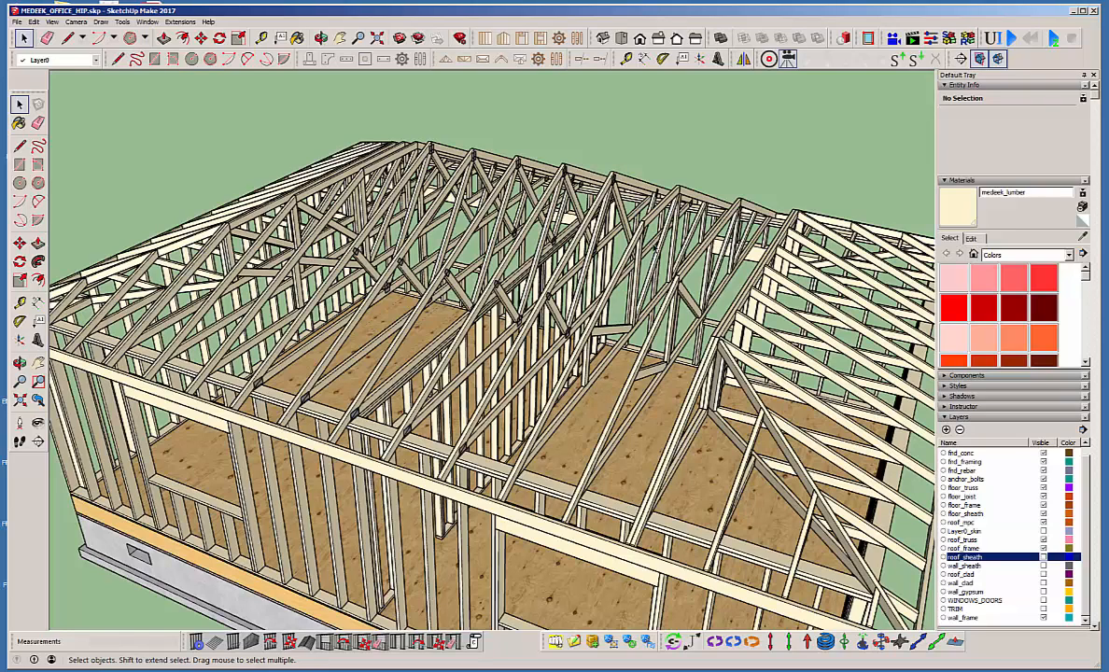
{"action": "middle_click_drag", "start_coordinate": [549, 321], "coordinate": [661, 327]}
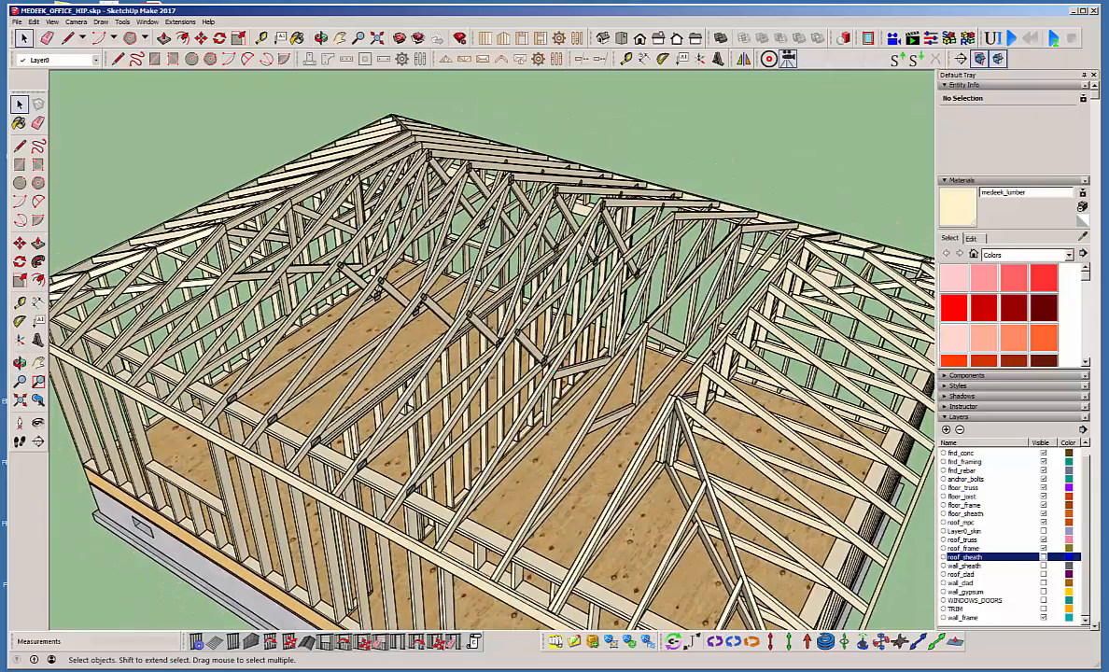
{"action": "scroll", "coordinate": [661, 345], "scroll_direction": "up", "scroll_amount": 3}
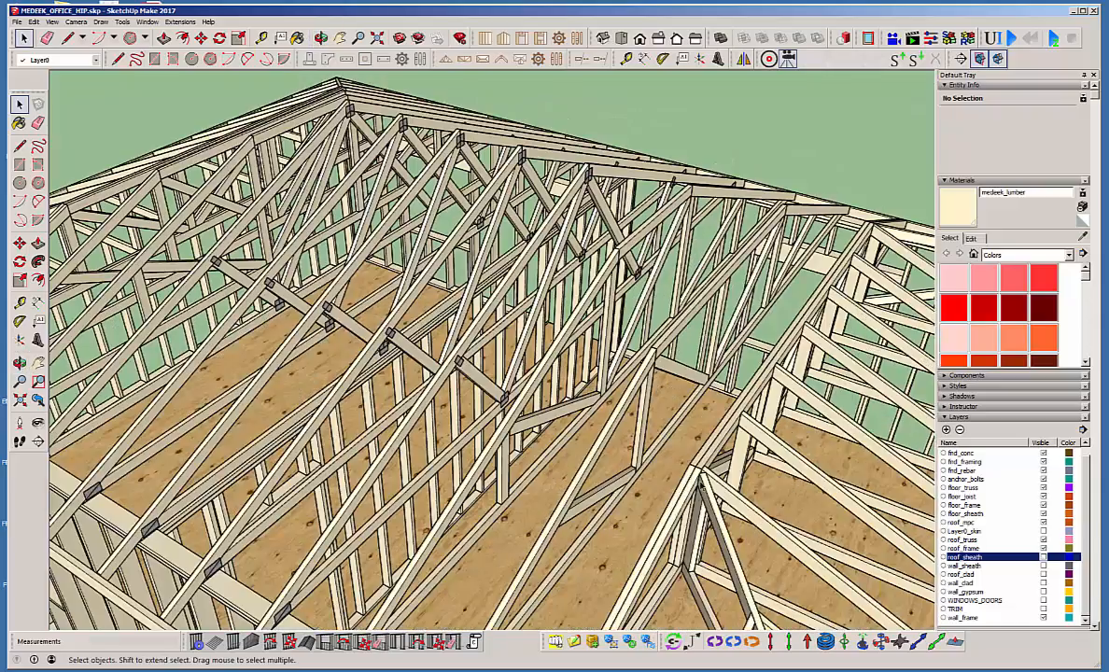
{"action": "scroll", "coordinate": [533, 227], "scroll_direction": "down", "scroll_amount": 2}
{"action": "middle_click_drag", "start_coordinate": [595, 282], "coordinate": [445, 403]}
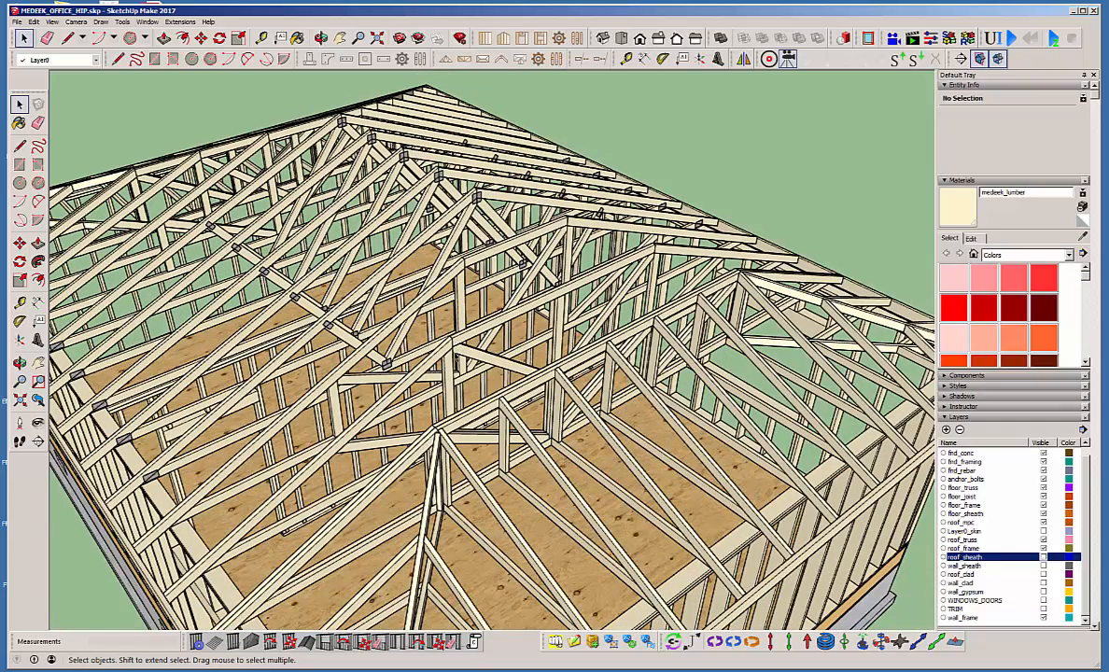
{"action": "middle_click_drag", "start_coordinate": [408, 366], "coordinate": [496, 330]}
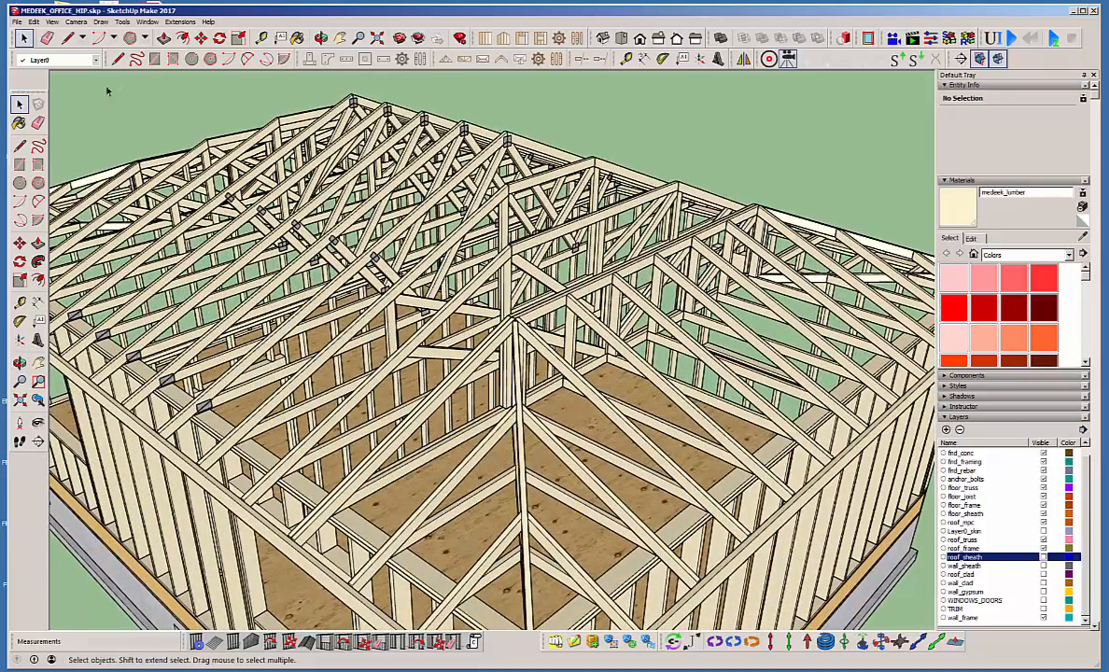
Draw a straight check line from the top midpoint of the last common truss's peak down to the sub-fascia's outer corner.
{"action": "left_click", "coordinate": [67, 38]}
{"action": "scroll", "coordinate": [494, 112], "scroll_direction": "up", "scroll_amount": 2}
{"action": "scroll", "coordinate": [501, 127], "scroll_direction": "up", "scroll_amount": 5}
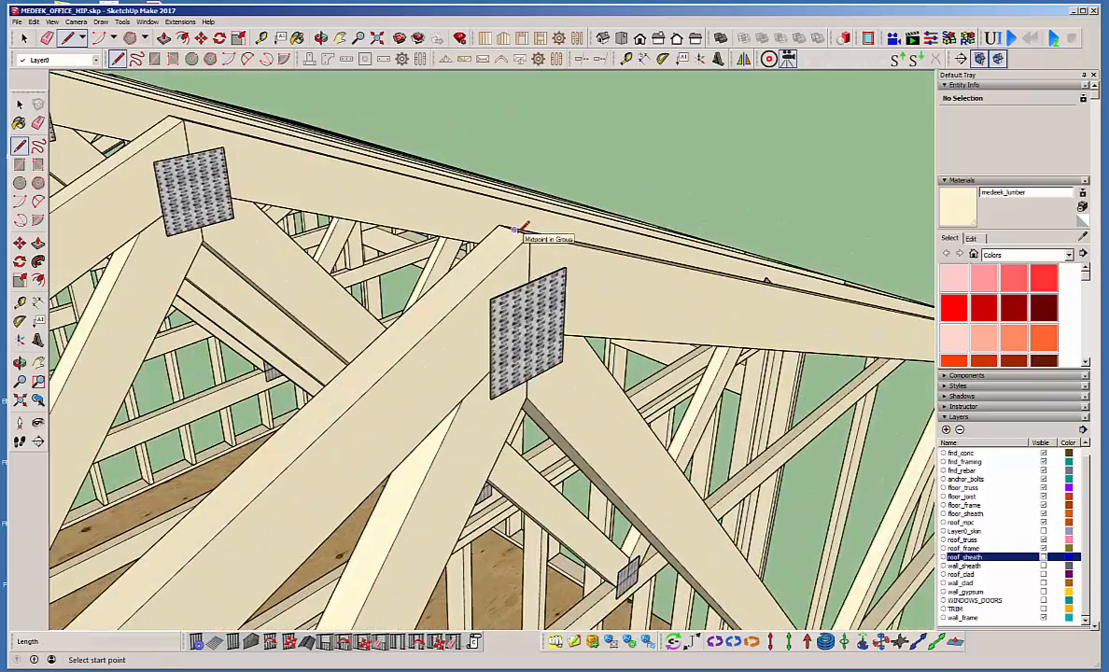
{"action": "left_click", "coordinate": [514, 229]}
{"action": "scroll", "coordinate": [515, 224], "scroll_direction": "down", "scroll_amount": 5}
{"action": "scroll", "coordinate": [521, 154], "scroll_direction": "down", "scroll_amount": 5}
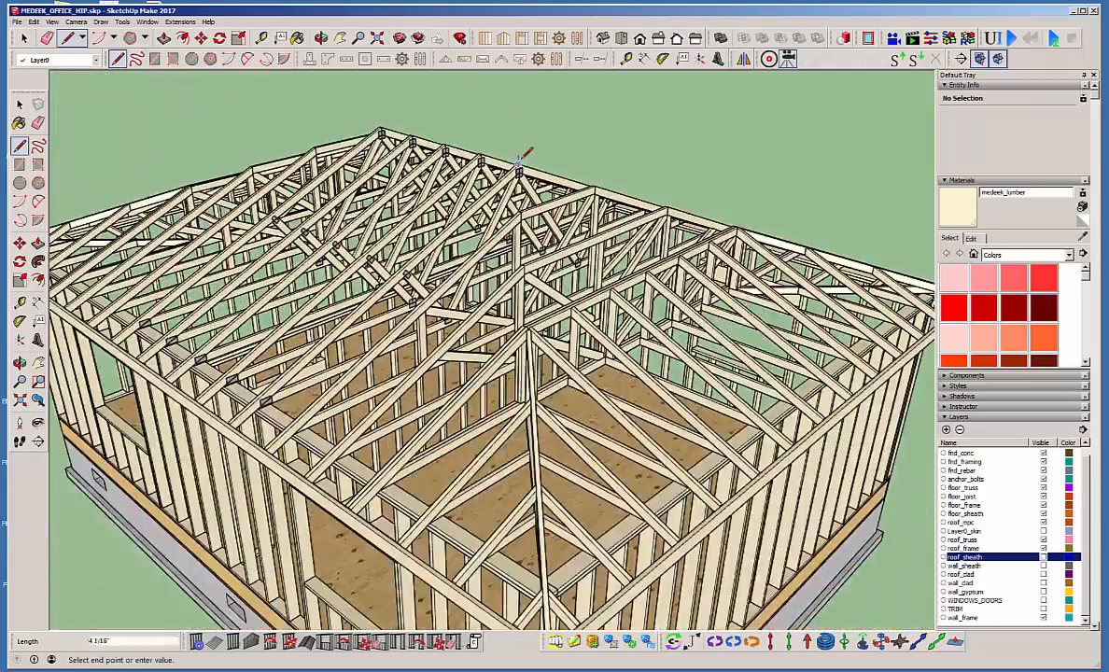
{"action": "scroll", "coordinate": [548, 514], "scroll_direction": "up", "scroll_amount": 4}
{"action": "scroll", "coordinate": [548, 513], "scroll_direction": "up", "scroll_amount": 3}
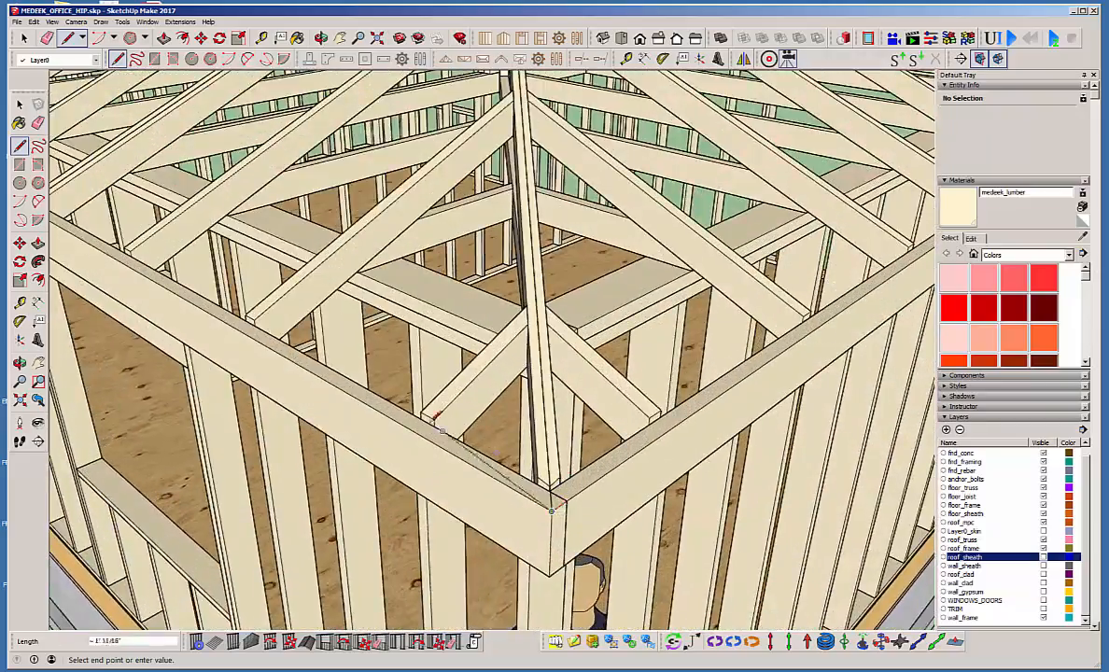
{"action": "mouse_move", "coordinate": [443, 437]}
{"action": "middle_mouse_down"}
{"action": "mouse_move", "coordinate": [668, 497]}
{"action": "mouse_move", "coordinate": [721, 586]}
{"action": "middle_mouse_up"}
{"action": "scroll", "coordinate": [722, 586], "scroll_direction": "down", "scroll_amount": 3}
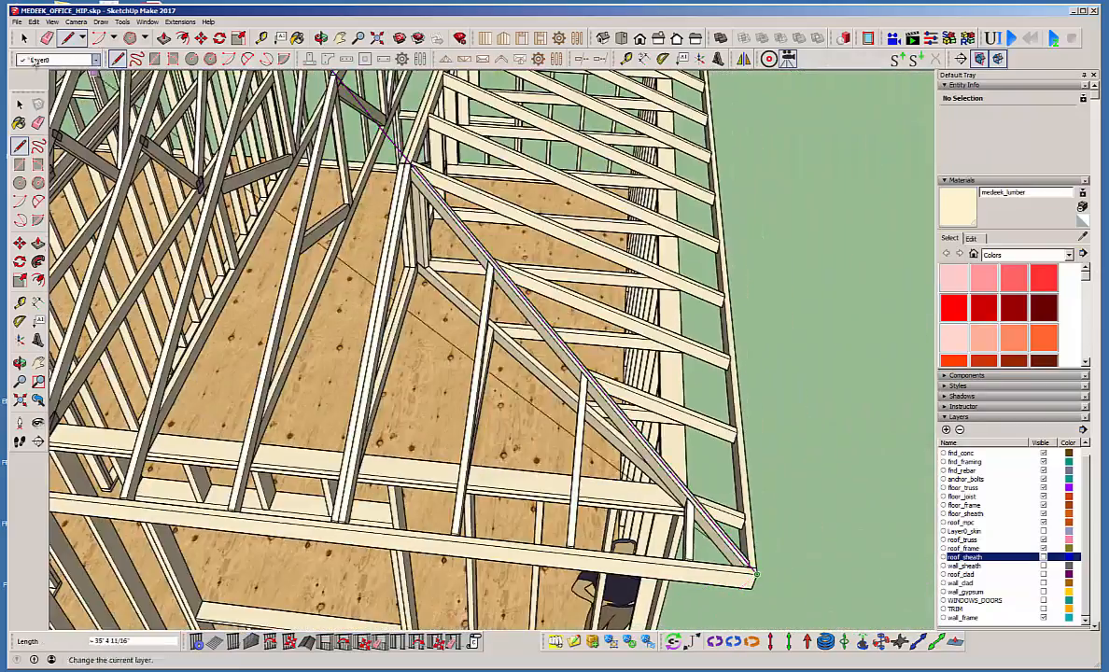
{"action": "left_click", "coordinate": [23, 37]}
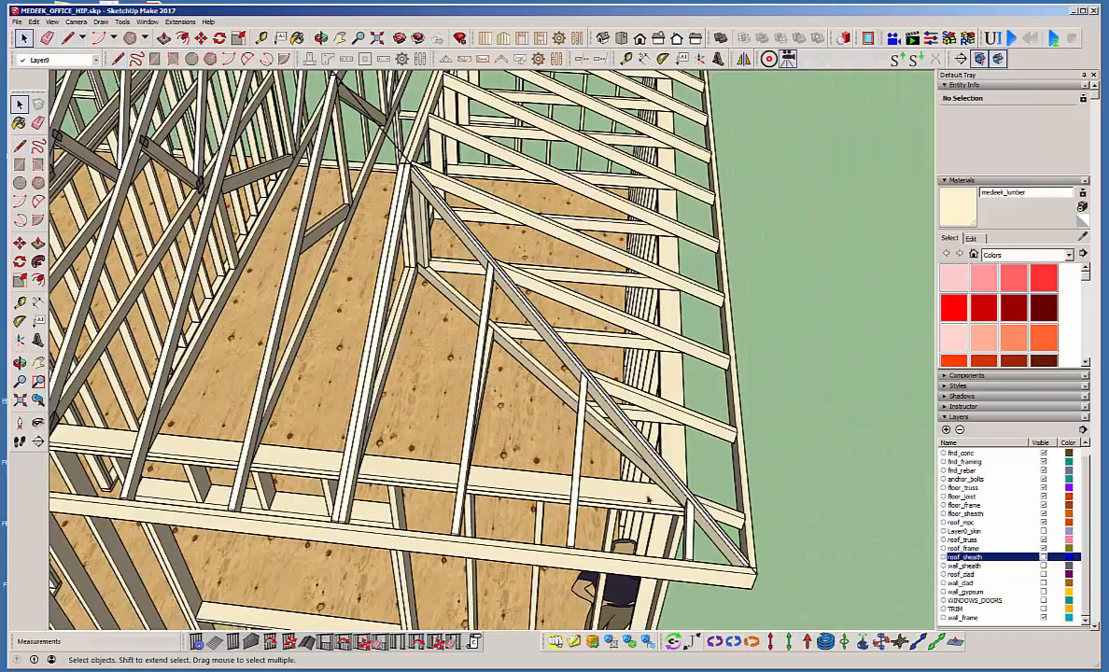
Examine how the check line along the hip meets the stepdown truss corners, the girder and the corner jack.
{"action": "scroll", "coordinate": [648, 499], "scroll_direction": "up", "scroll_amount": 5}
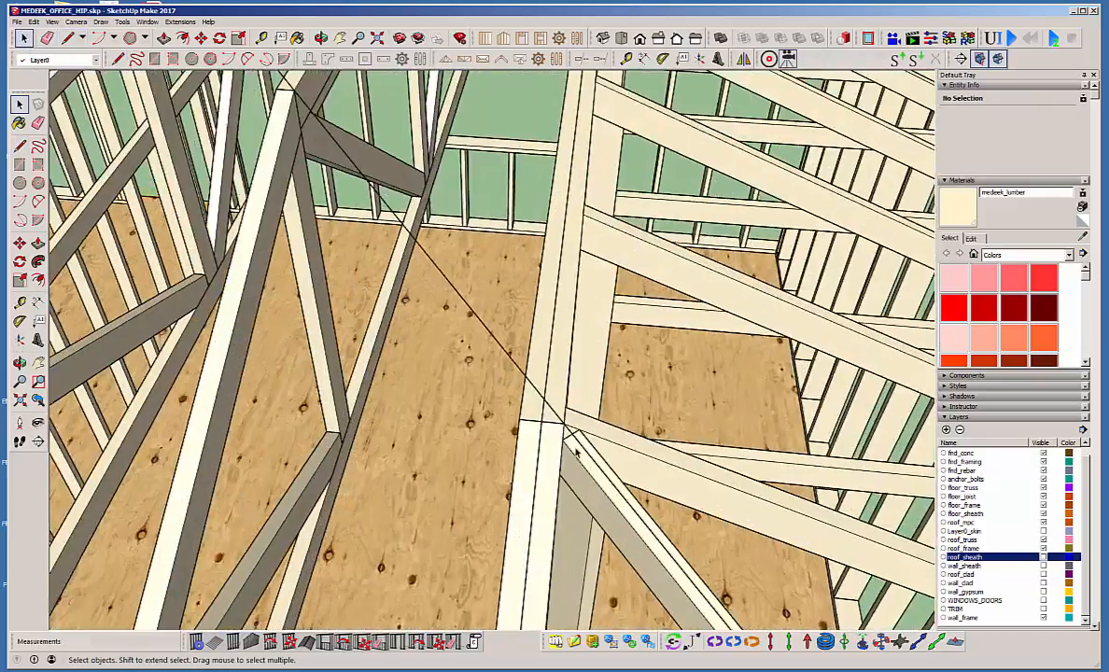
{"action": "scroll", "coordinate": [576, 453], "scroll_direction": "down", "scroll_amount": 10}
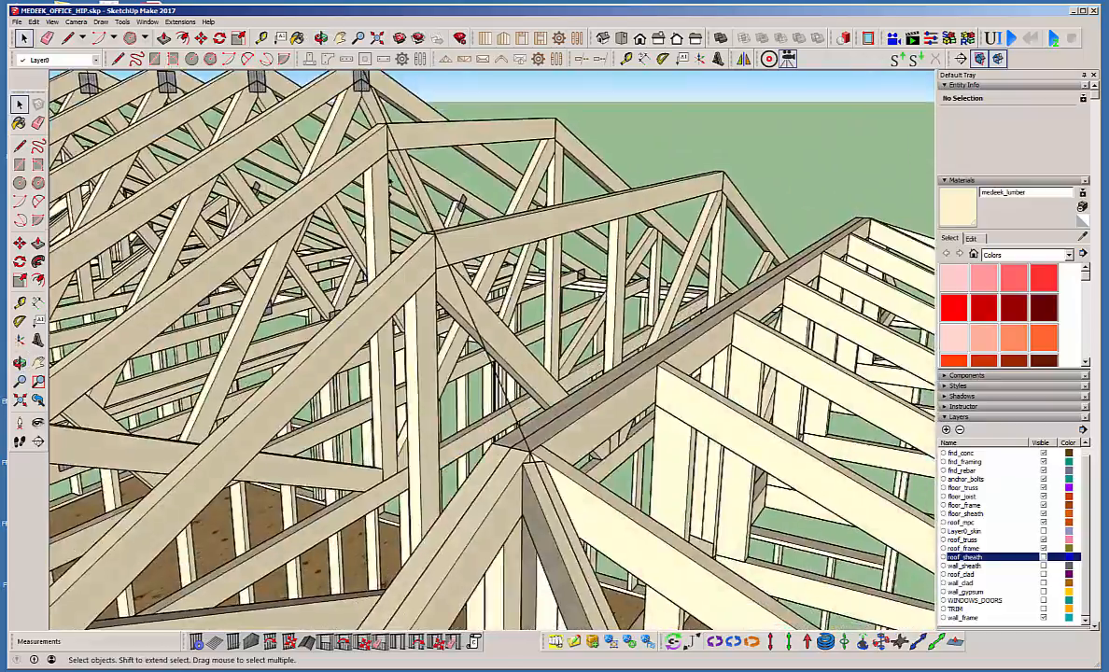
{"action": "scroll", "coordinate": [390, 182], "scroll_direction": "up", "scroll_amount": 4}
{"action": "mouse_move", "coordinate": [592, 381]}
{"action": "middle_mouse_down"}
{"action": "mouse_move", "coordinate": [498, 409]}
{"action": "mouse_move", "coordinate": [462, 315]}
{"action": "mouse_move", "coordinate": [534, 281]}
{"action": "mouse_move", "coordinate": [573, 325]}
{"action": "middle_mouse_up"}
{"action": "scroll", "coordinate": [500, 228], "scroll_direction": "down", "scroll_amount": 5}
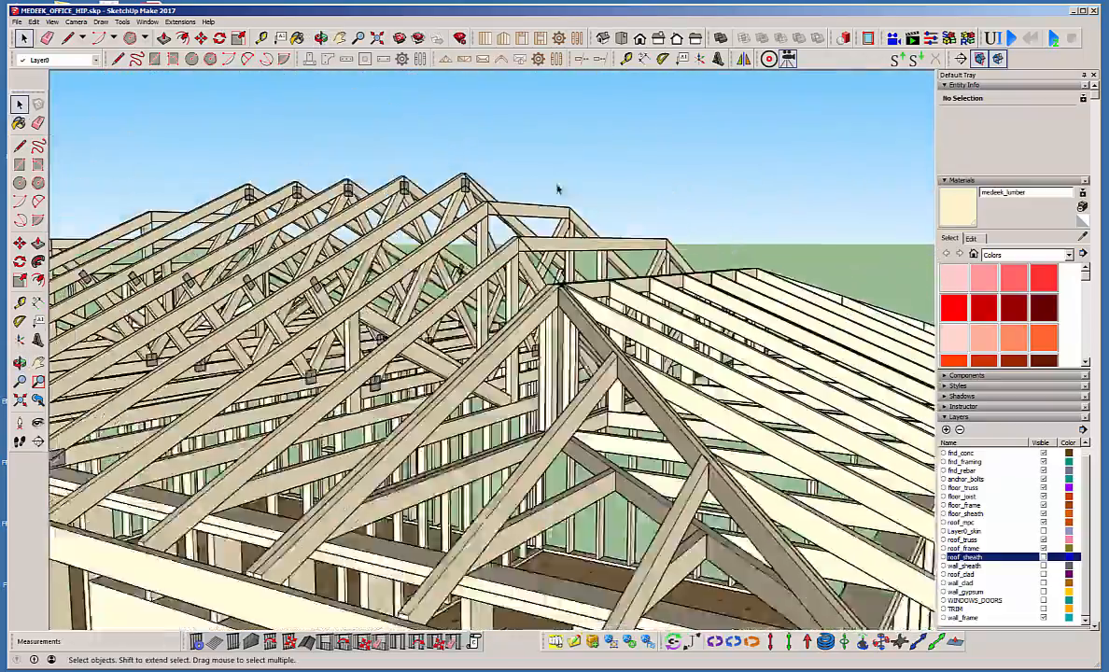
{"action": "scroll", "coordinate": [558, 190], "scroll_direction": "down", "scroll_amount": 2}
{"action": "middle_click_drag", "start_coordinate": [558, 257], "coordinate": [593, 325]}
{"action": "scroll", "coordinate": [592, 325], "scroll_direction": "up", "scroll_amount": 2}
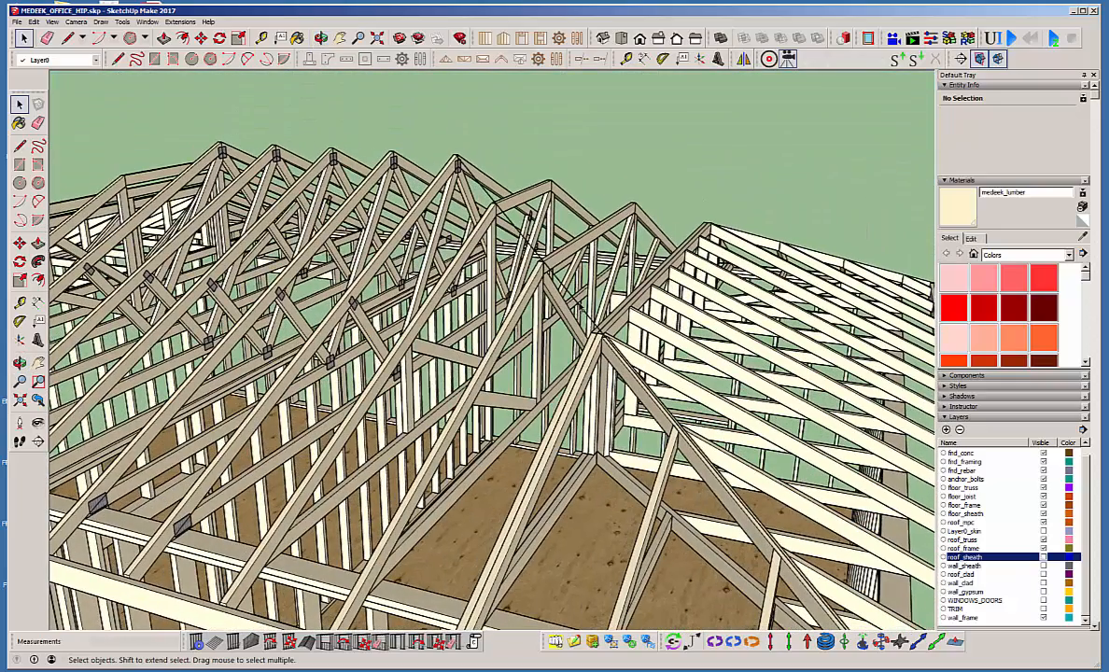
Delete the check line running along the hip.
{"action": "left_click", "coordinate": [586, 308]}
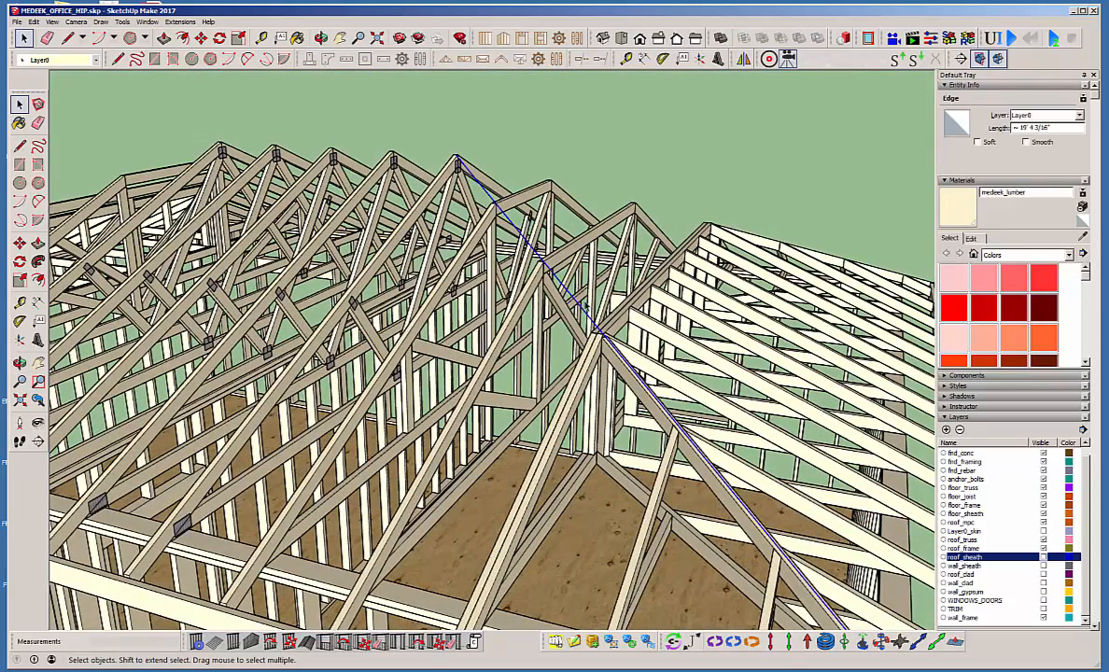
{"action": "left_click", "coordinate": [571, 316]}
{"action": "middle_click_drag", "start_coordinate": [460, 293], "coordinate": [457, 323]}
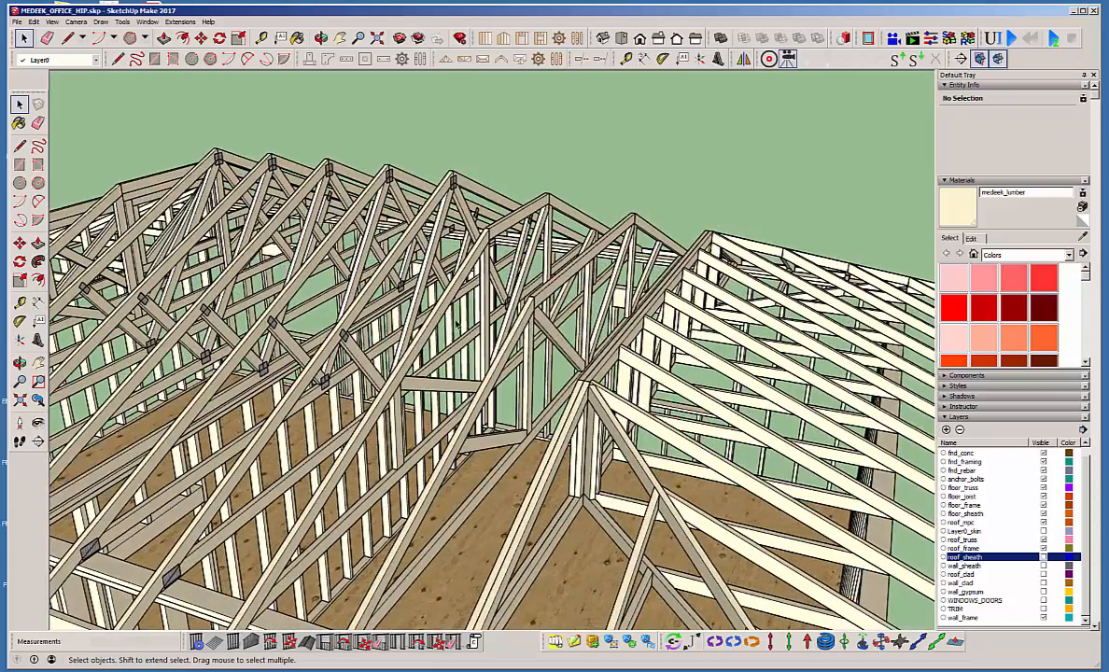
Examine the hip girder, corner jacks and end jacks around the near hip corner up close and from the side.
{"action": "scroll", "coordinate": [456, 323], "scroll_direction": "down", "scroll_amount": 2}
{"action": "middle_click_drag", "start_coordinate": [526, 470], "coordinate": [495, 448]}
{"action": "middle_click_drag", "start_coordinate": [448, 492], "coordinate": [425, 533]}
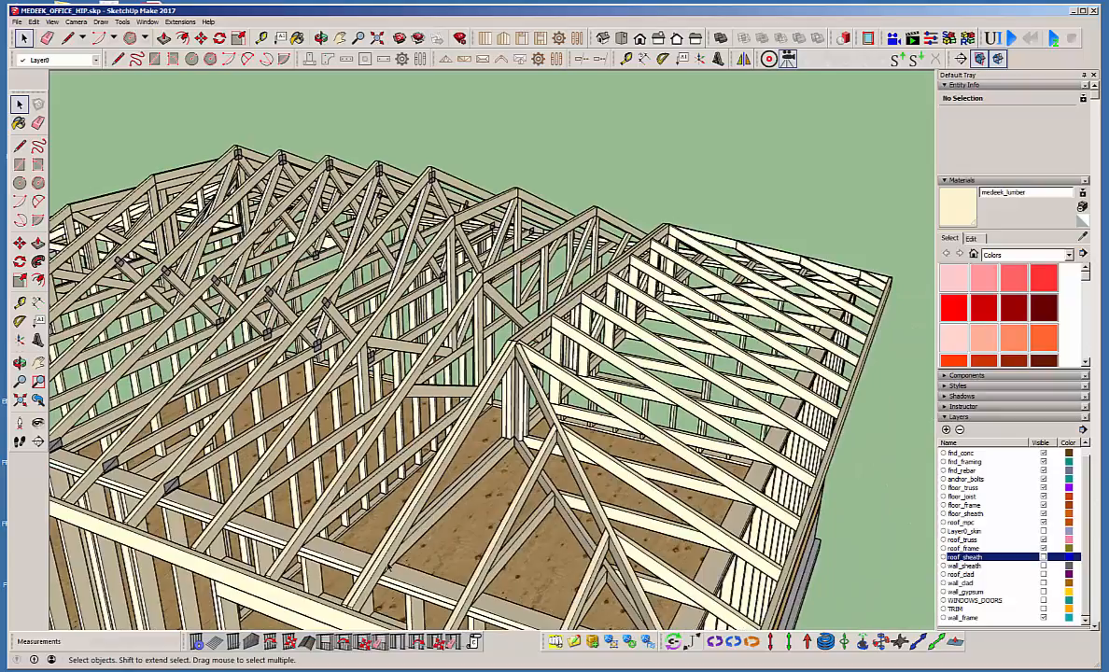
{"action": "scroll", "coordinate": [368, 523], "scroll_direction": "up", "scroll_amount": 5}
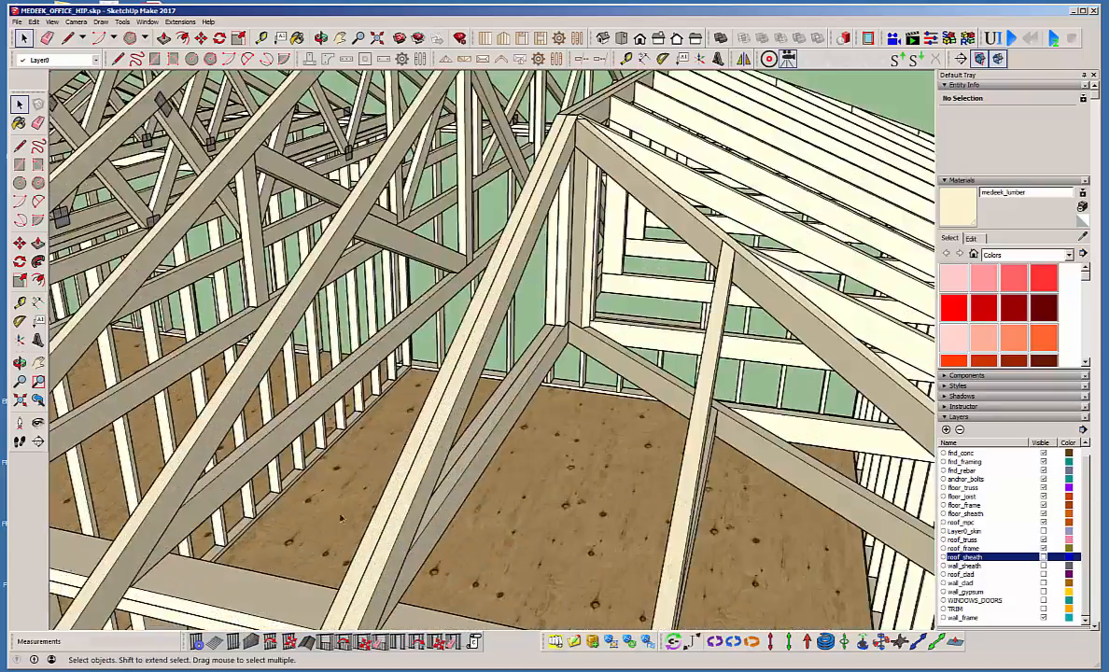
{"action": "middle_click_drag", "start_coordinate": [341, 519], "coordinate": [680, 407]}
{"action": "scroll", "coordinate": [640, 396], "scroll_direction": "down", "scroll_amount": 2}
{"action": "scroll", "coordinate": [370, 253], "scroll_direction": "up", "scroll_amount": 2}
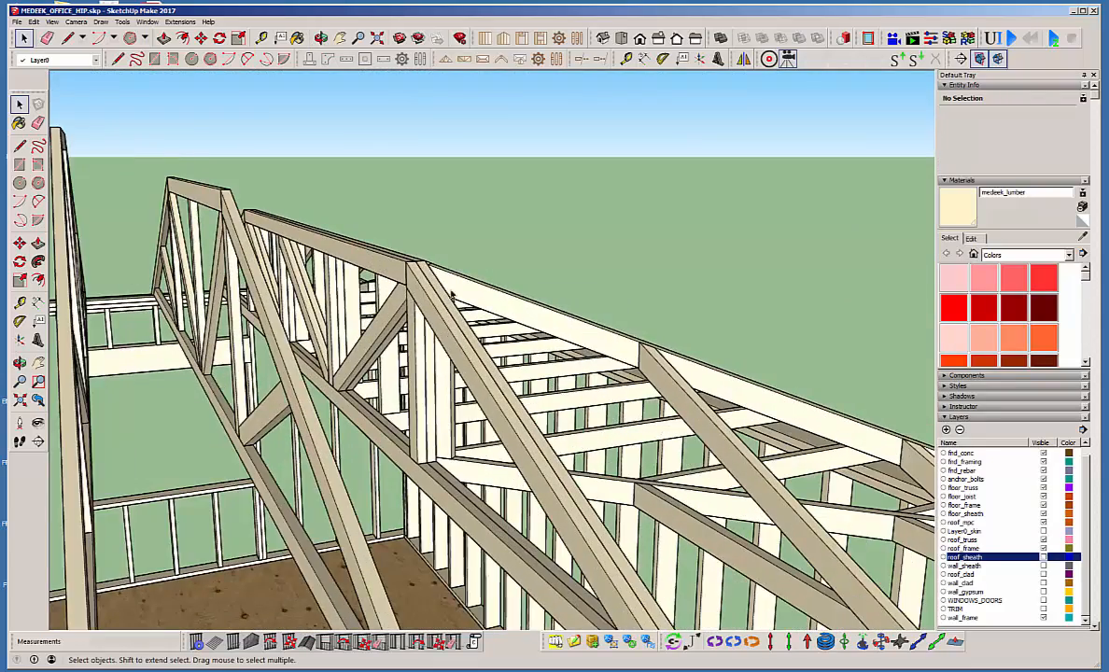
{"action": "middle_click_drag", "start_coordinate": [452, 298], "coordinate": [439, 280]}
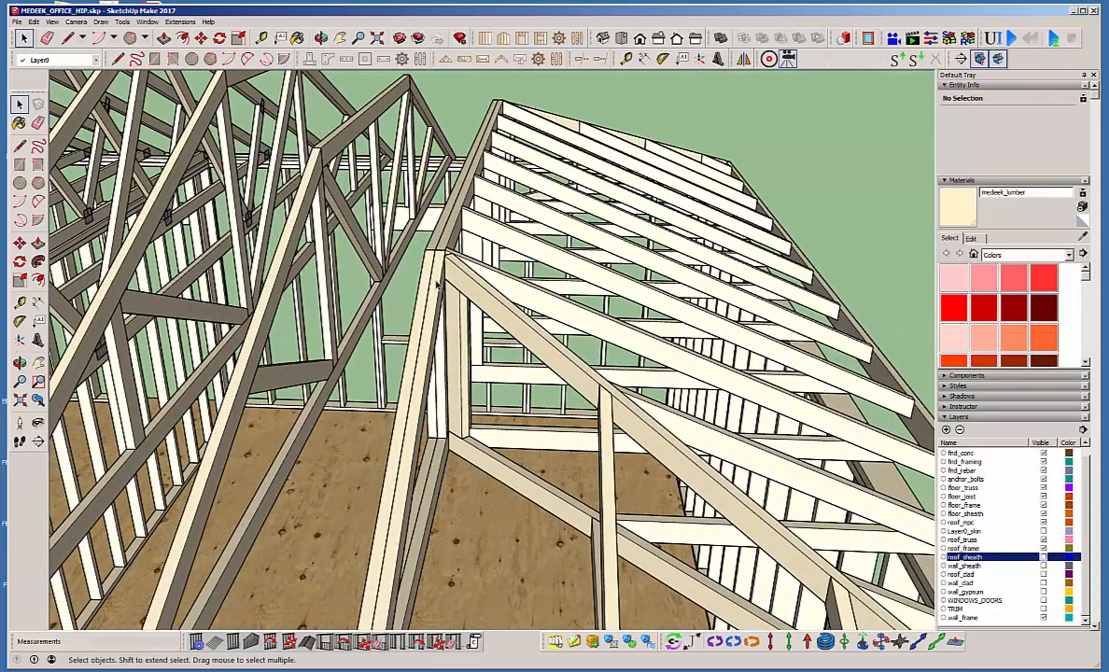
{"action": "middle_click_drag", "start_coordinate": [434, 280], "coordinate": [360, 425]}
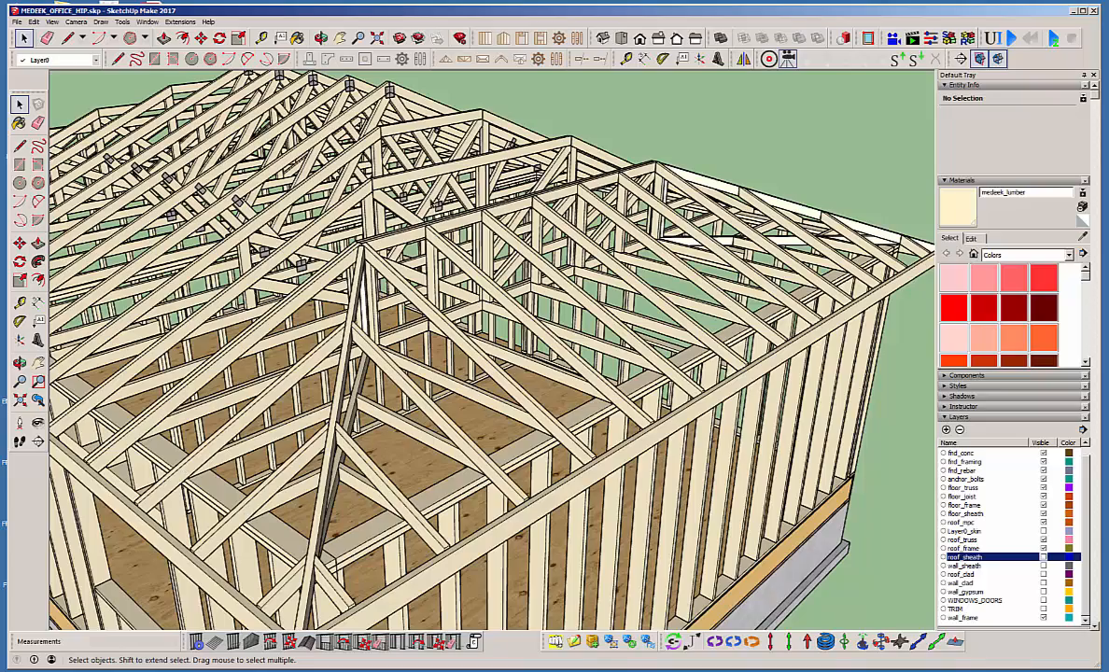
Inspect the end jacks, the stepdown trusses behind the girder and the sub-fascia corner, checking how the hip end is framed.
{"action": "scroll", "coordinate": [439, 169], "scroll_direction": "up", "scroll_amount": 3}
{"action": "middle_click_drag", "start_coordinate": [499, 318], "coordinate": [465, 369]}
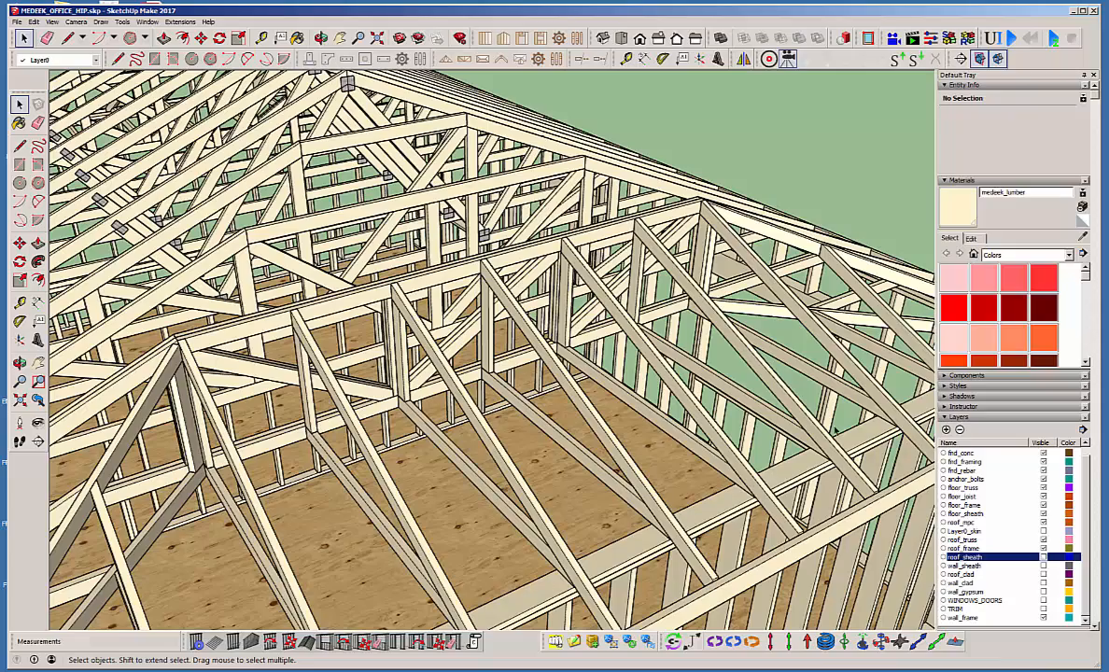
{"action": "scroll", "coordinate": [525, 494], "scroll_direction": "down", "scroll_amount": 10}
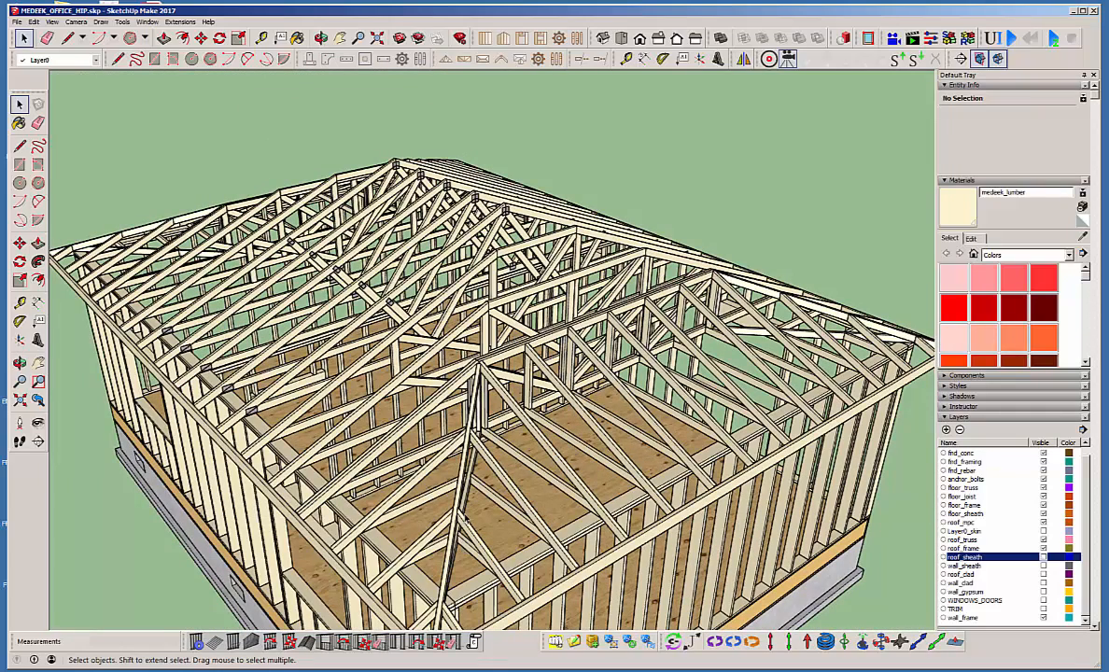
{"action": "scroll", "coordinate": [434, 477], "scroll_direction": "up", "scroll_amount": 6}
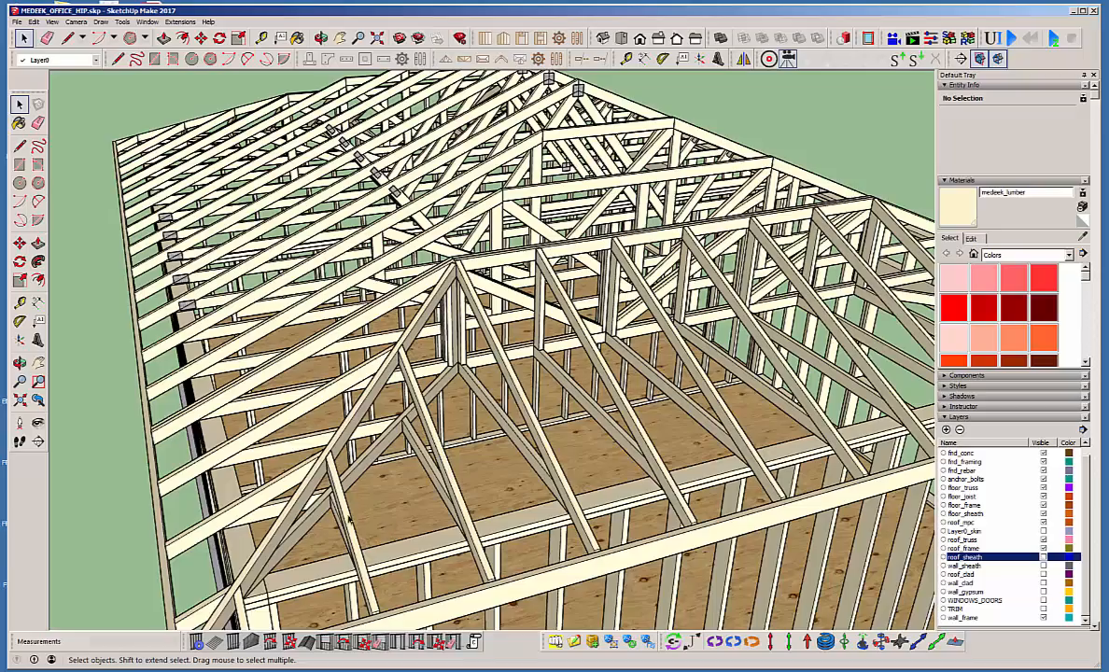
{"action": "middle_click_drag", "start_coordinate": [386, 530], "coordinate": [364, 621]}
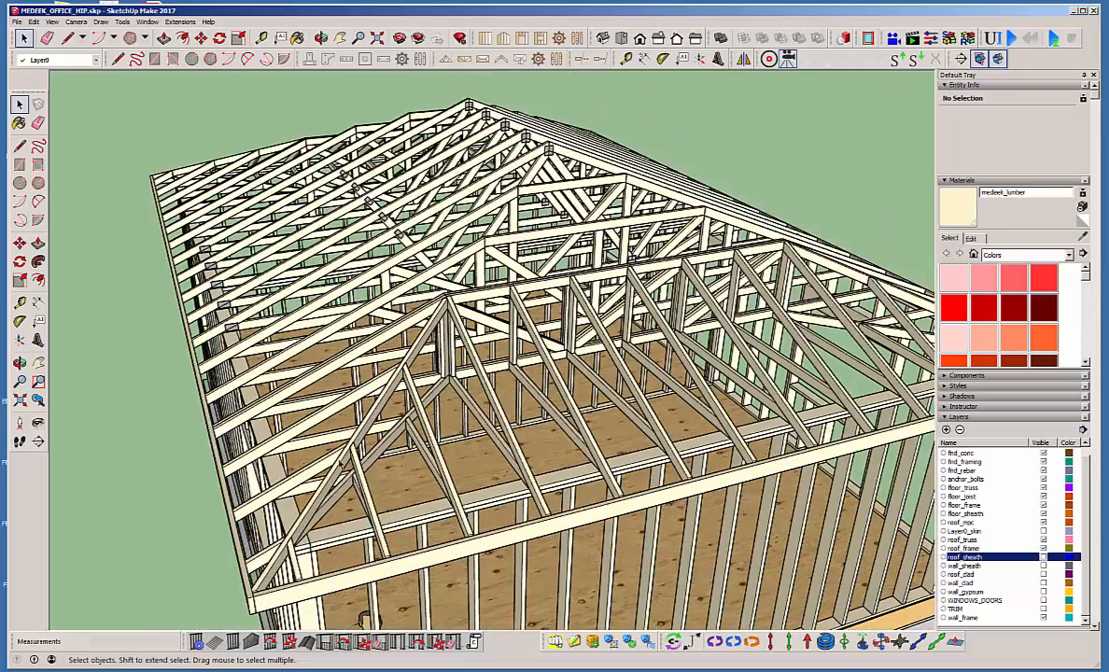
{"action": "middle_click_drag", "start_coordinate": [316, 432], "coordinate": [511, 491]}
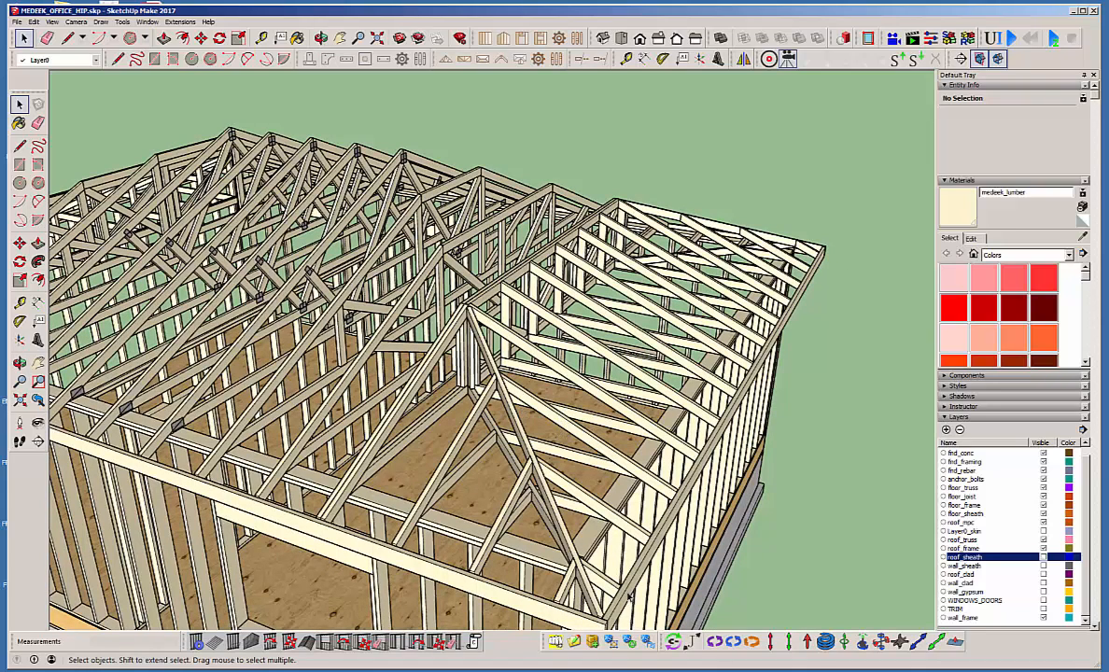
{"action": "scroll", "coordinate": [590, 564], "scroll_direction": "up", "scroll_amount": 4}
{"action": "scroll", "coordinate": [611, 605], "scroll_direction": "up", "scroll_amount": 5}
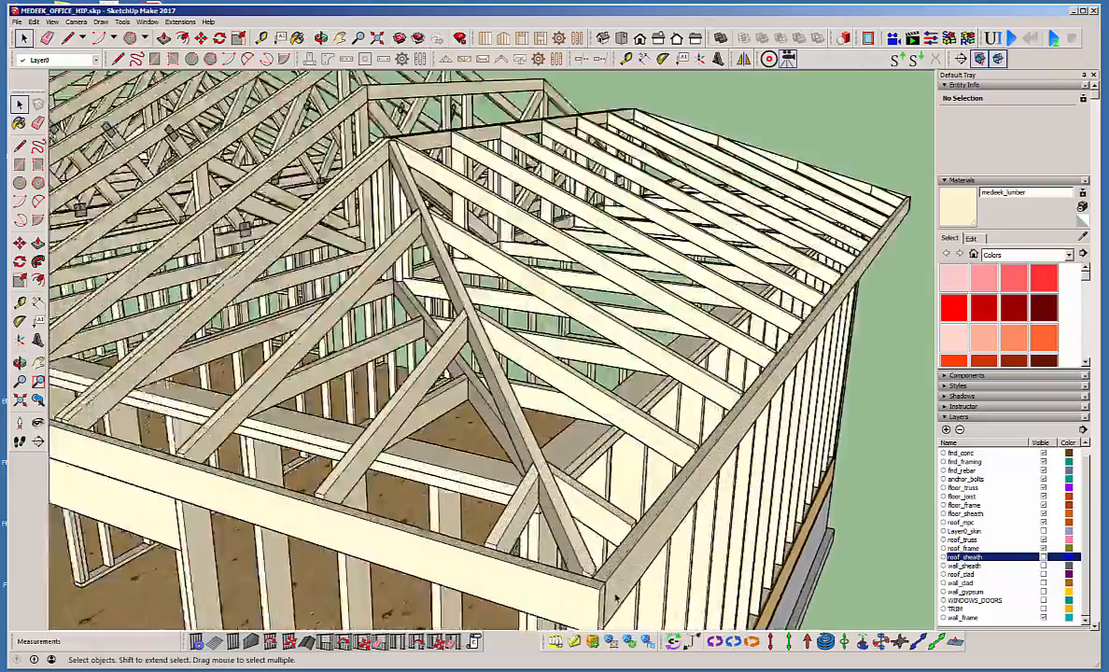
{"action": "middle_click_drag", "start_coordinate": [612, 605], "coordinate": [664, 489]}
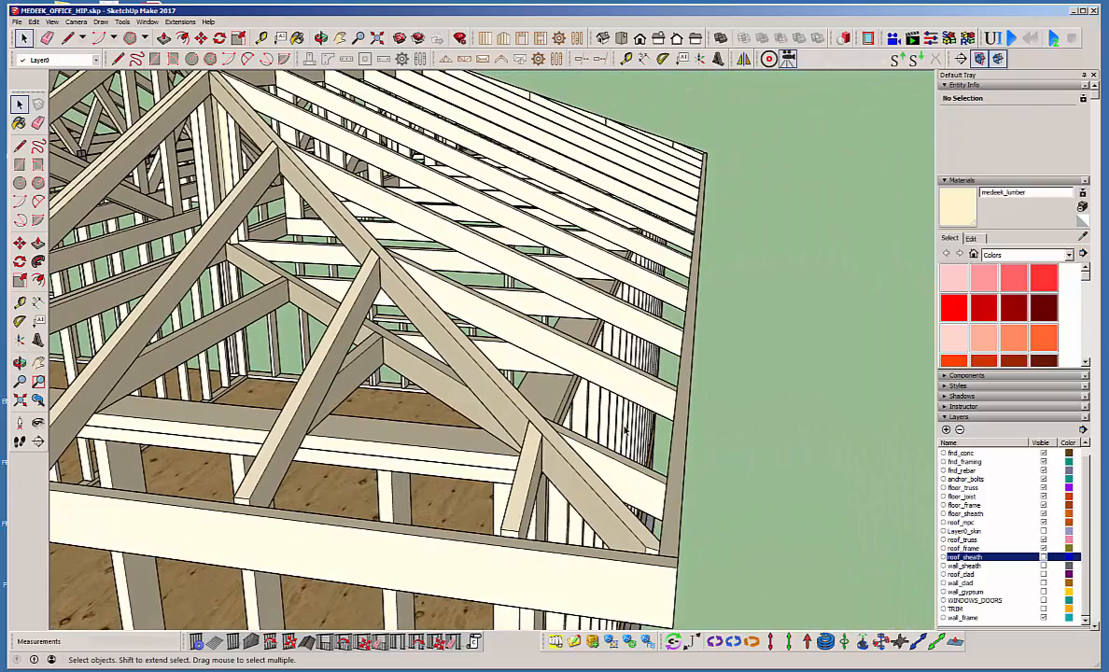
{"action": "scroll", "coordinate": [638, 512], "scroll_direction": "down", "scroll_amount": 10}
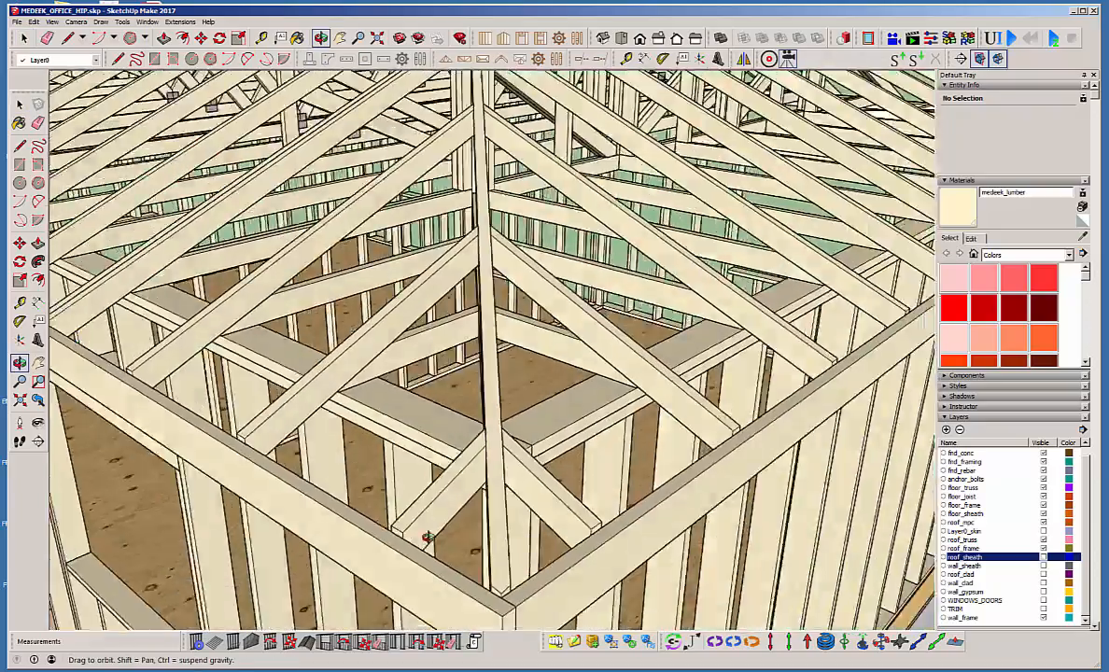
{"action": "scroll", "coordinate": [576, 471], "scroll_direction": "down", "scroll_amount": 2}
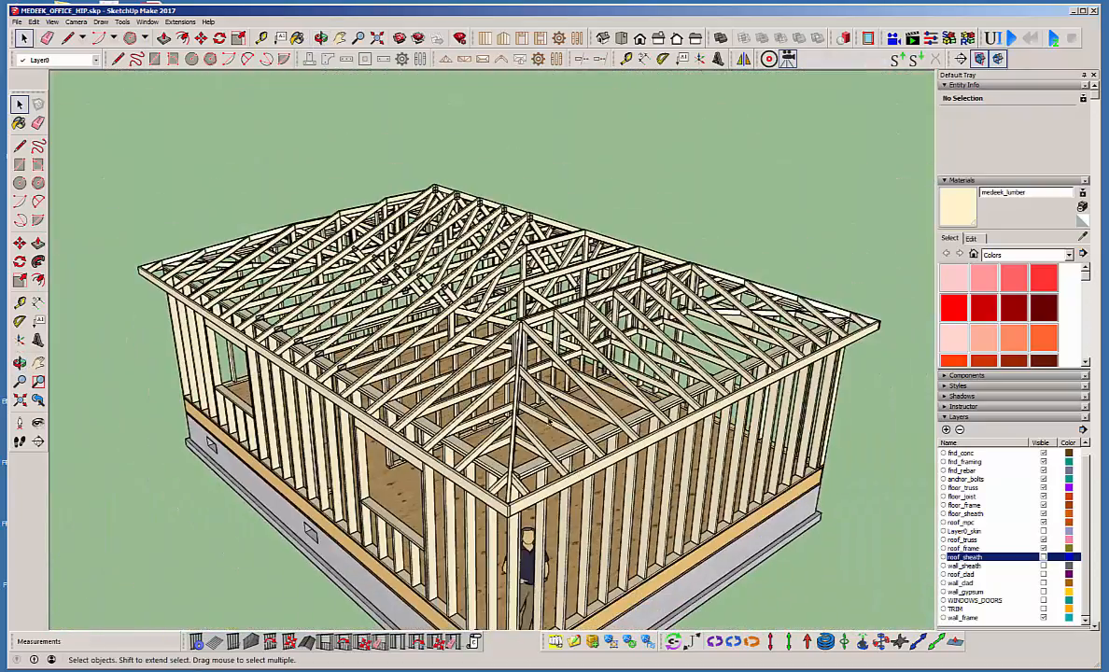
Delete the whole hip truss roof assembly from the office building.
{"action": "middle_click_drag", "start_coordinate": [433, 338], "coordinate": [518, 333]}
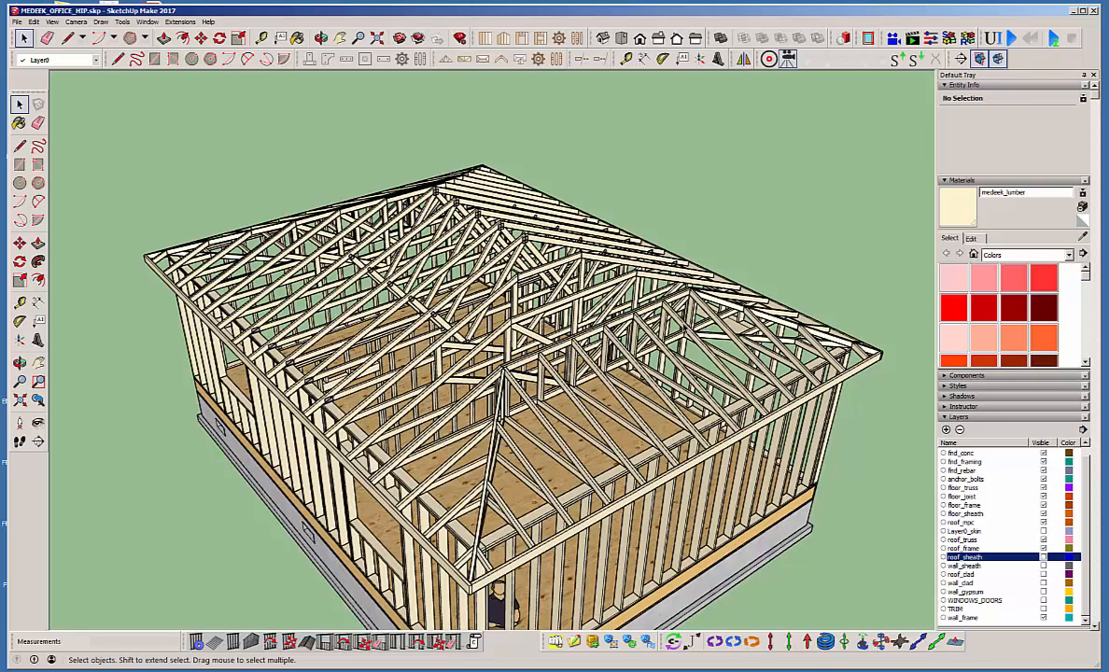
{"action": "left_click", "coordinate": [650, 300]}
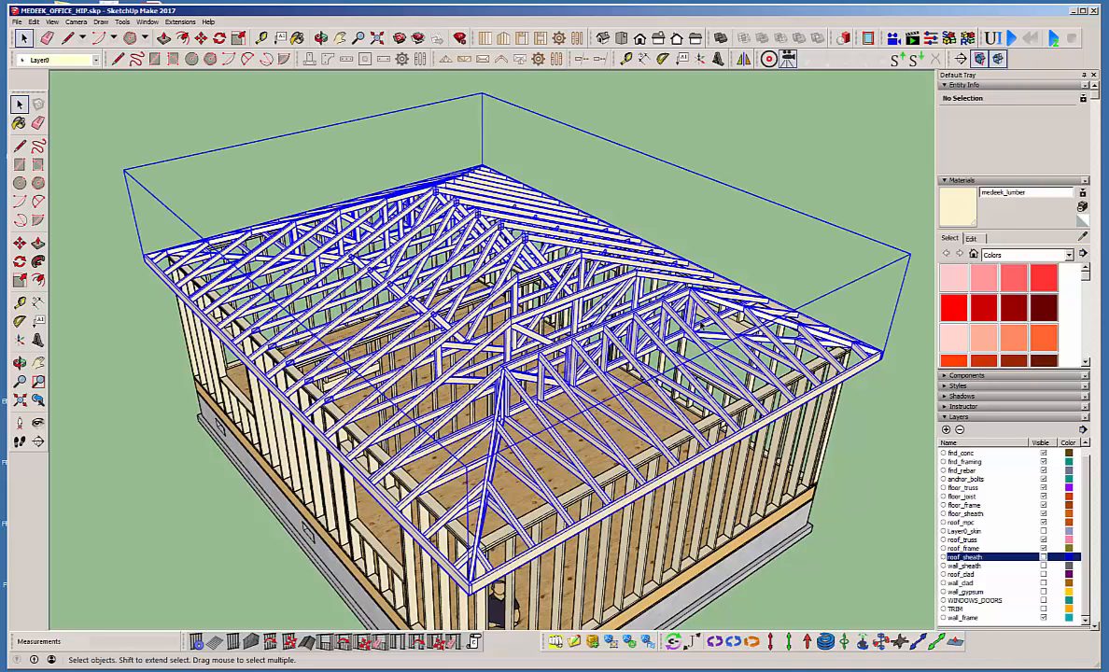
{"action": "key", "text": "Delete"}
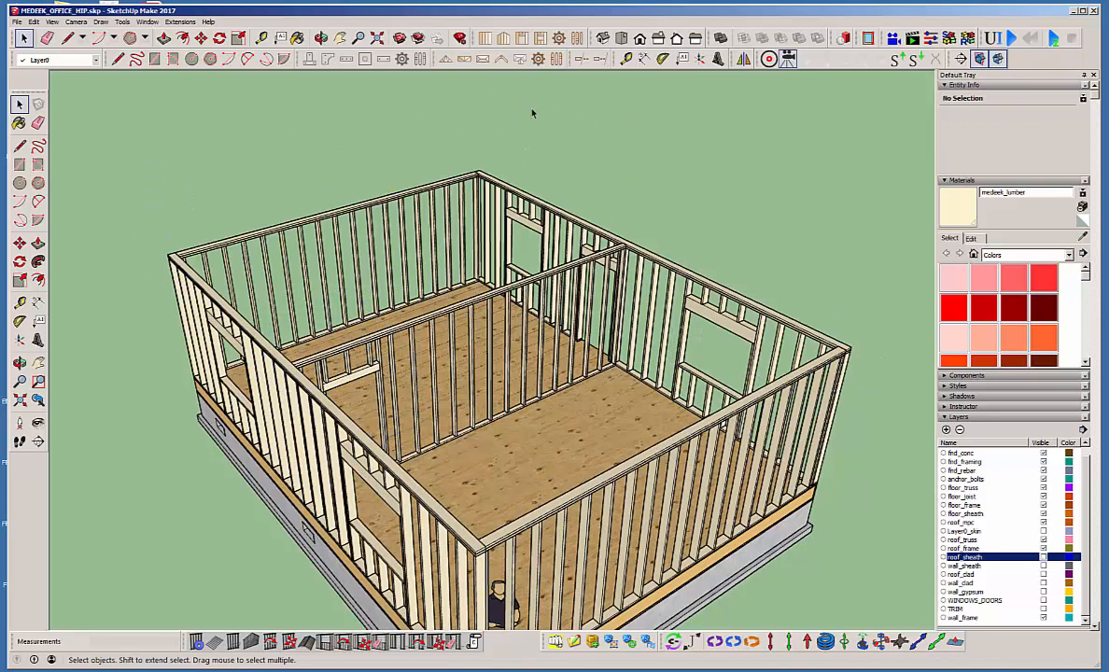
Start a new Stepdown Hip Set and locate it by three outer wall-plate corners, spanning 24 ft with a 32 ft building length.
{"action": "left_click", "coordinate": [482, 59]}
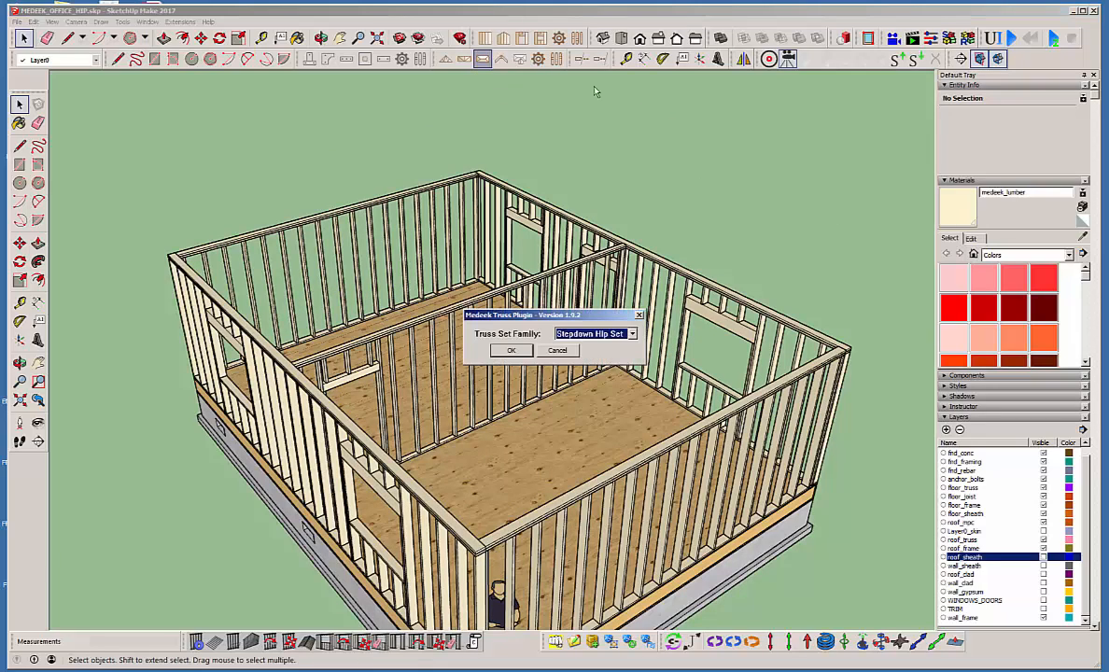
{"action": "left_click", "coordinate": [513, 352]}
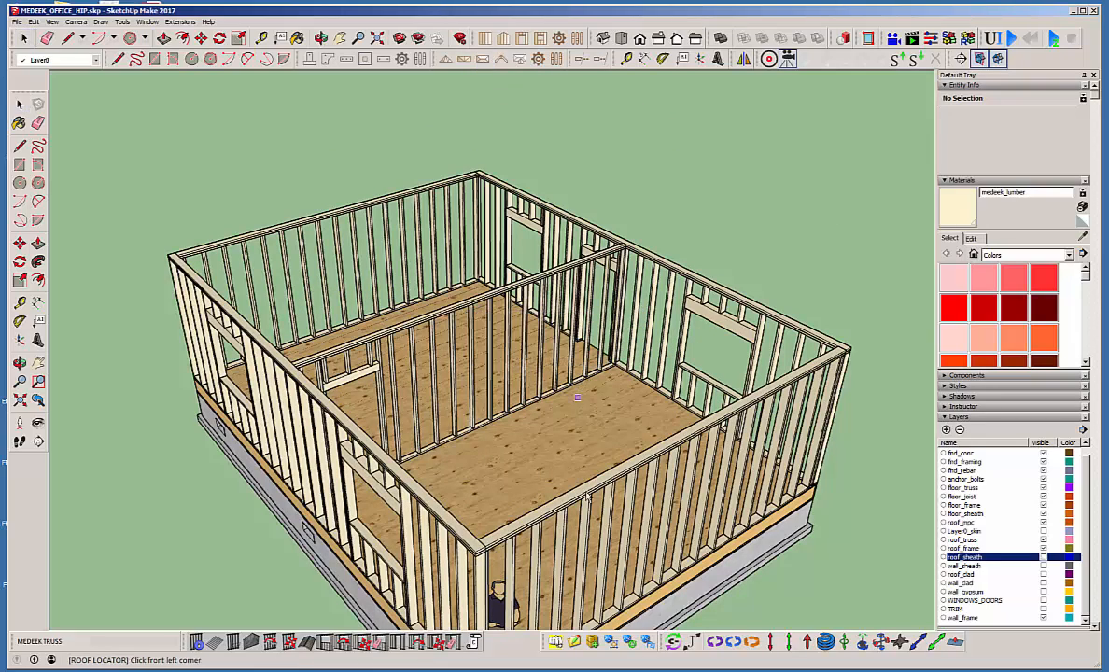
{"action": "scroll", "coordinate": [466, 553], "scroll_direction": "up", "scroll_amount": 5}
{"action": "left_click", "coordinate": [464, 554]}
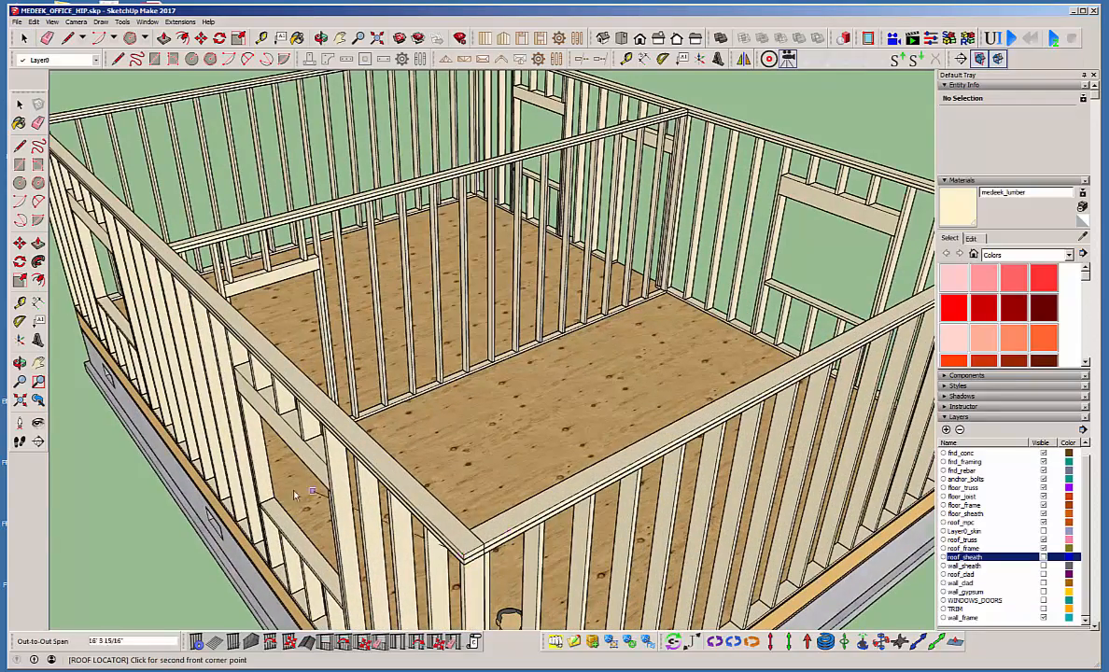
{"action": "scroll", "coordinate": [464, 554], "scroll_direction": "down", "scroll_amount": 5}
{"action": "scroll", "coordinate": [721, 365], "scroll_direction": "up", "scroll_amount": 5}
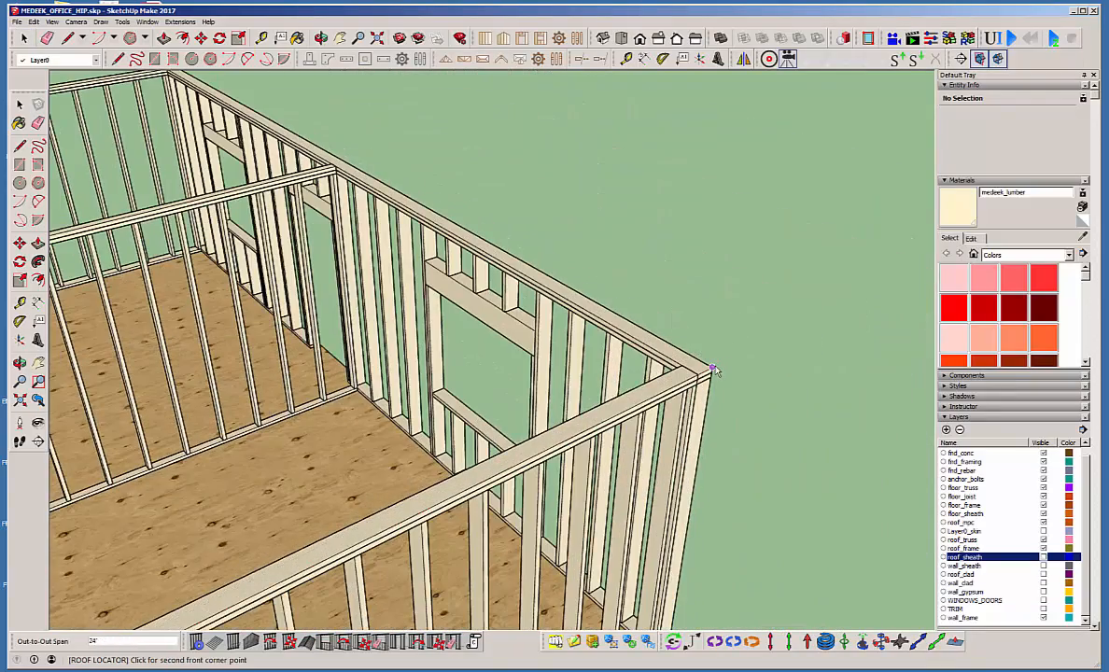
{"action": "left_click", "coordinate": [707, 359]}
{"action": "scroll", "coordinate": [750, 365], "scroll_direction": "down", "scroll_amount": 5}
{"action": "middle_click_drag", "start_coordinate": [318, 334], "coordinate": [551, 224]}
{"action": "scroll", "coordinate": [201, 436], "scroll_direction": "up", "scroll_amount": 4}
{"action": "left_click", "coordinate": [137, 483]}
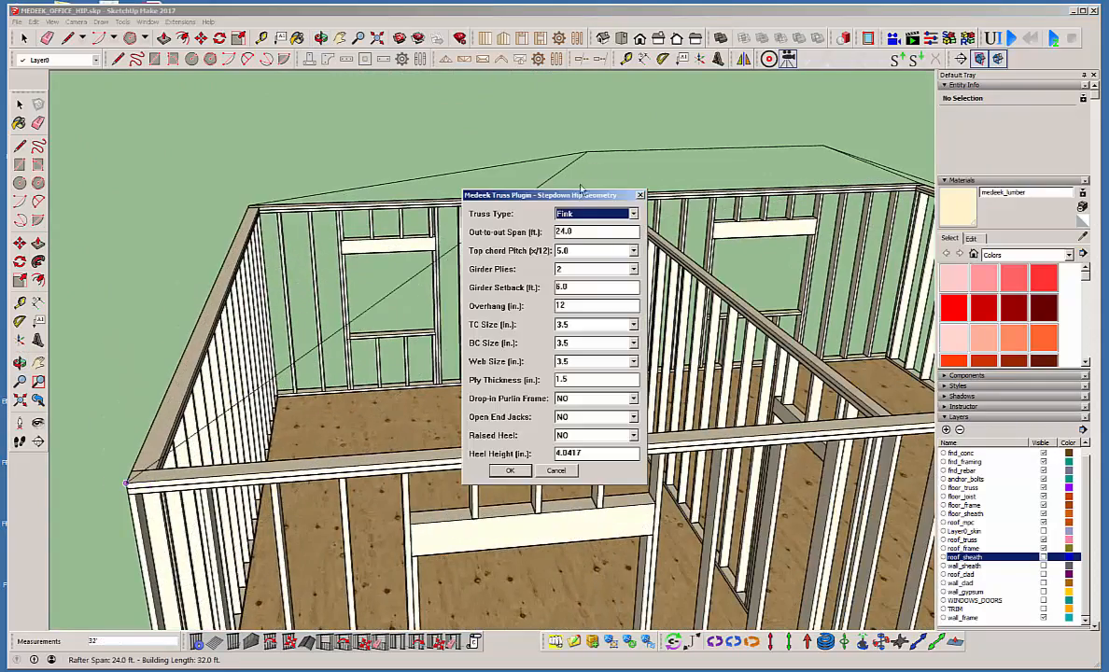
Set both Drop-in Purlin Frame and Open End Jacks to YES in the stepdown hip geometry.
{"action": "left_click_drag", "start_coordinate": [576, 199], "coordinate": [525, 178]}
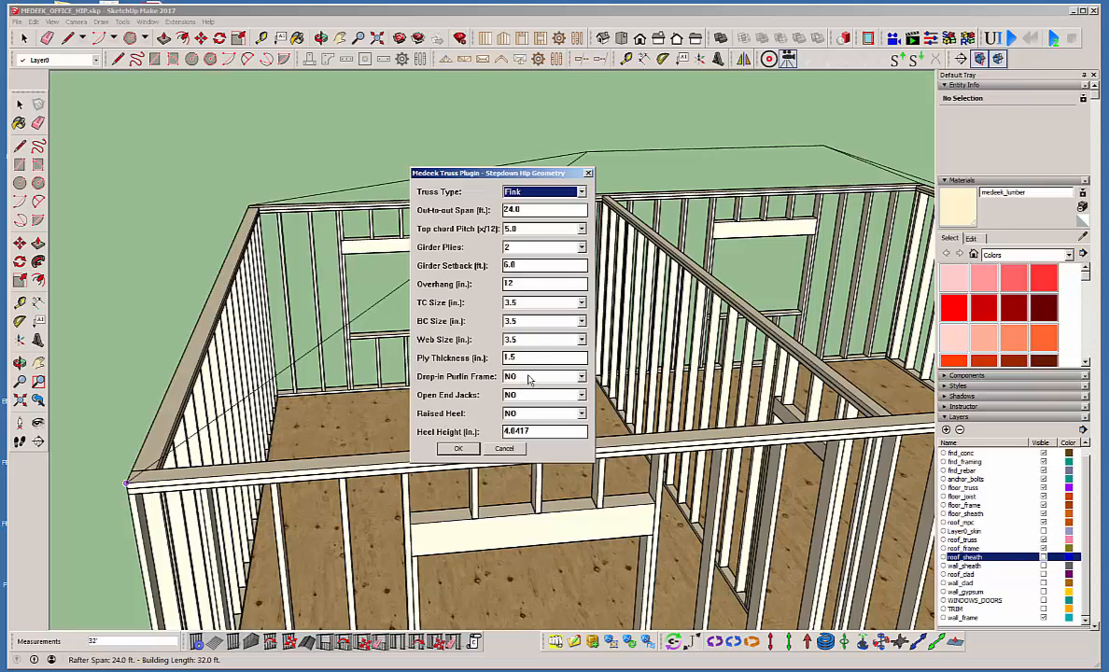
{"action": "left_click", "coordinate": [529, 376]}
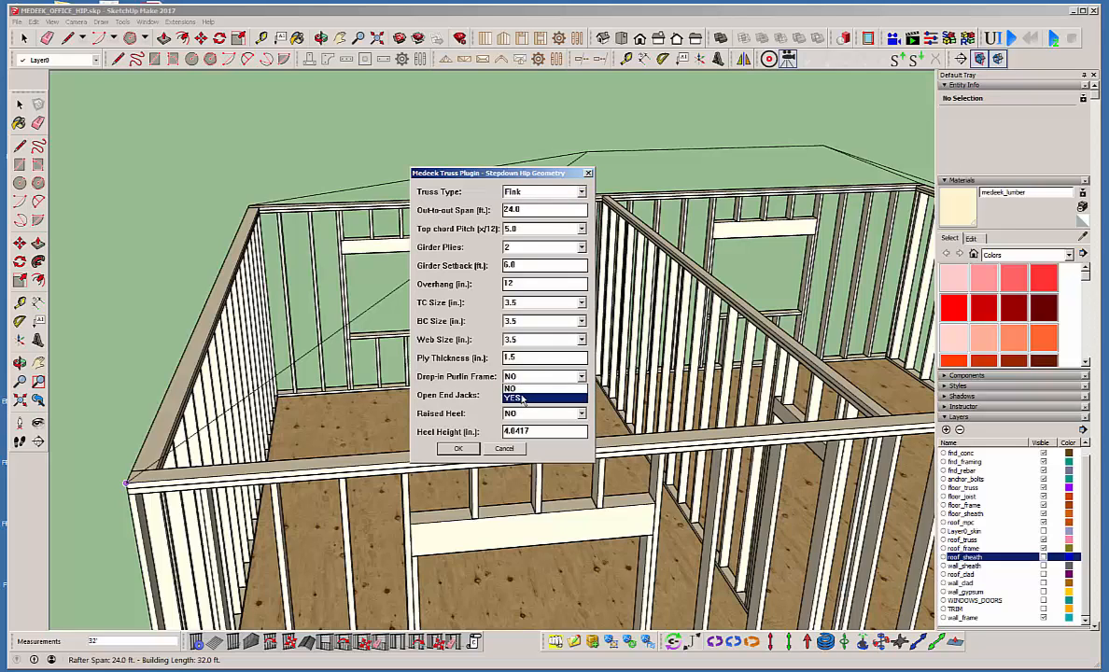
{"action": "left_click", "coordinate": [560, 397]}
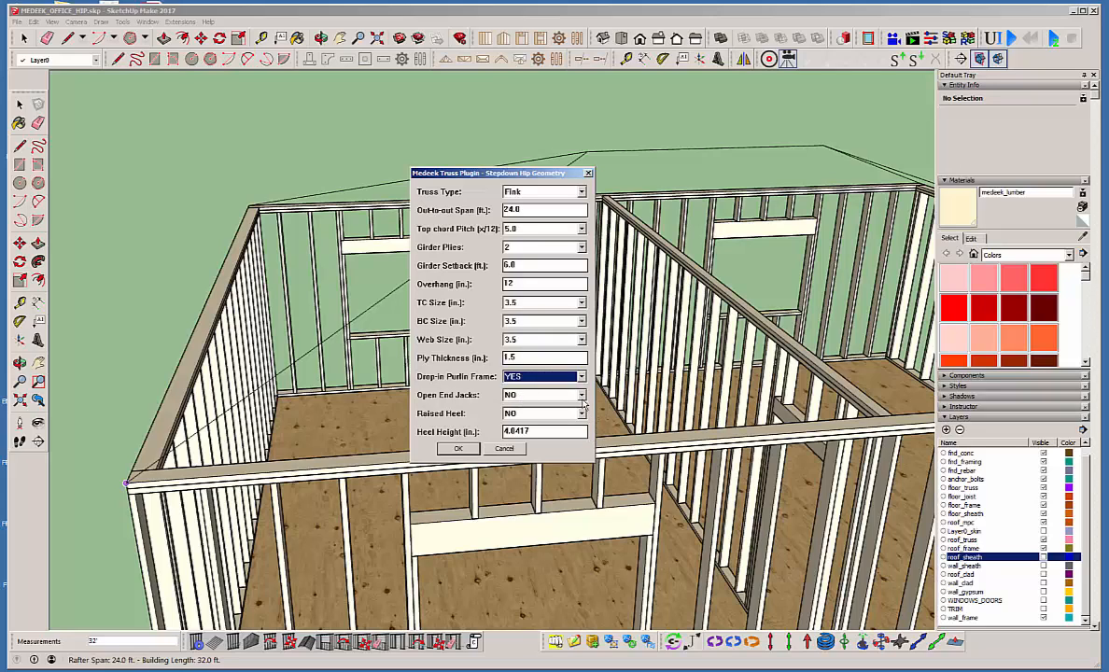
{"action": "left_click", "coordinate": [542, 395]}
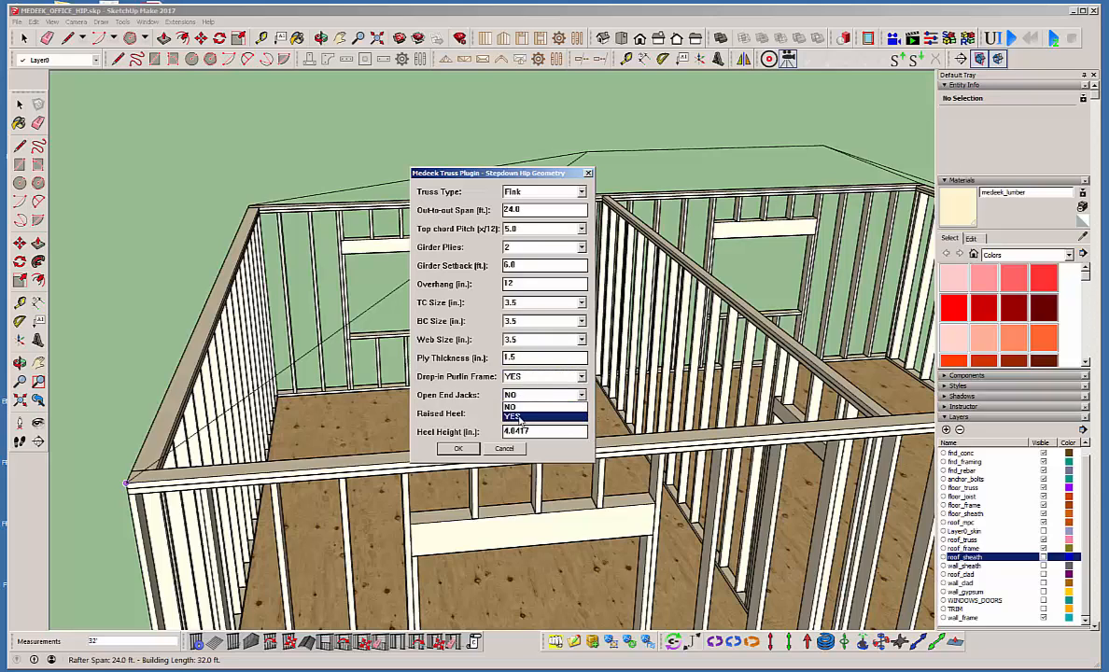
{"action": "left_click", "coordinate": [517, 416]}
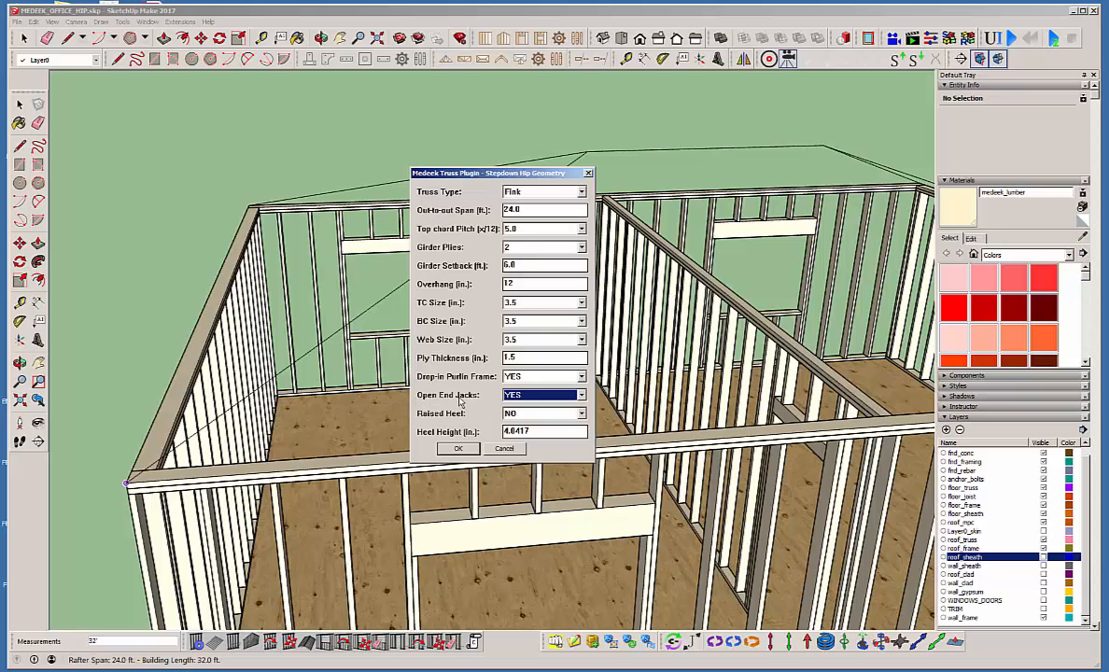
Enable the raised heel with a heel height of 24 in and accept the stepdown hip geometry.
{"action": "left_click", "coordinate": [528, 413]}
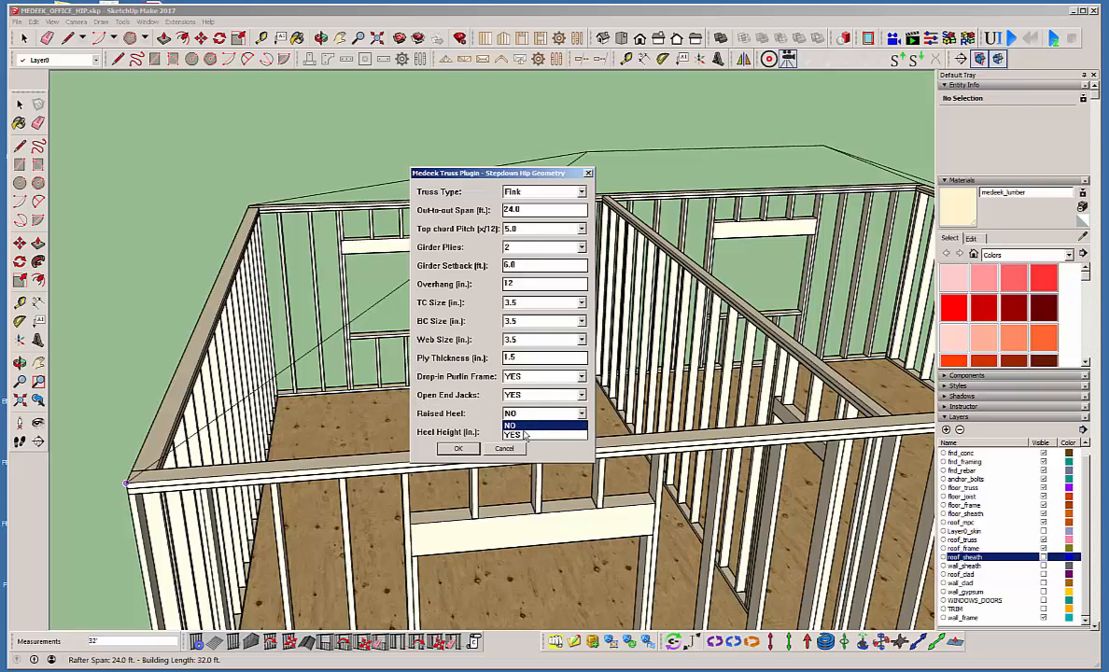
{"action": "left_click", "coordinate": [526, 435]}
{"action": "key", "text": "Tab"}
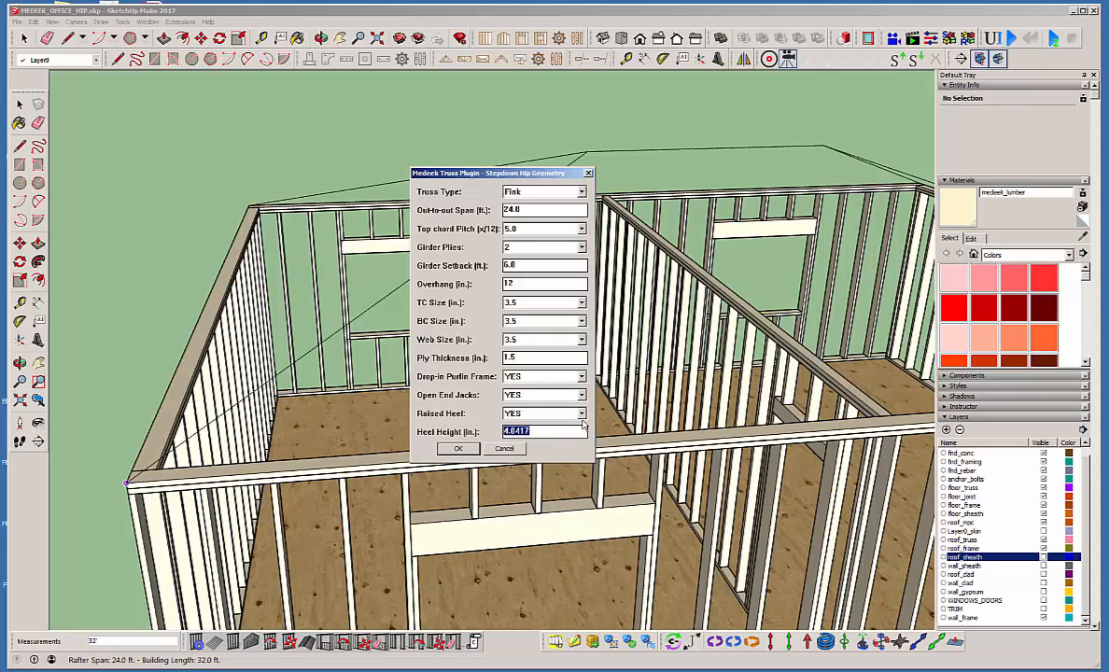
{"action": "type", "text": "24"}
{"action": "left_click", "coordinate": [466, 451]}
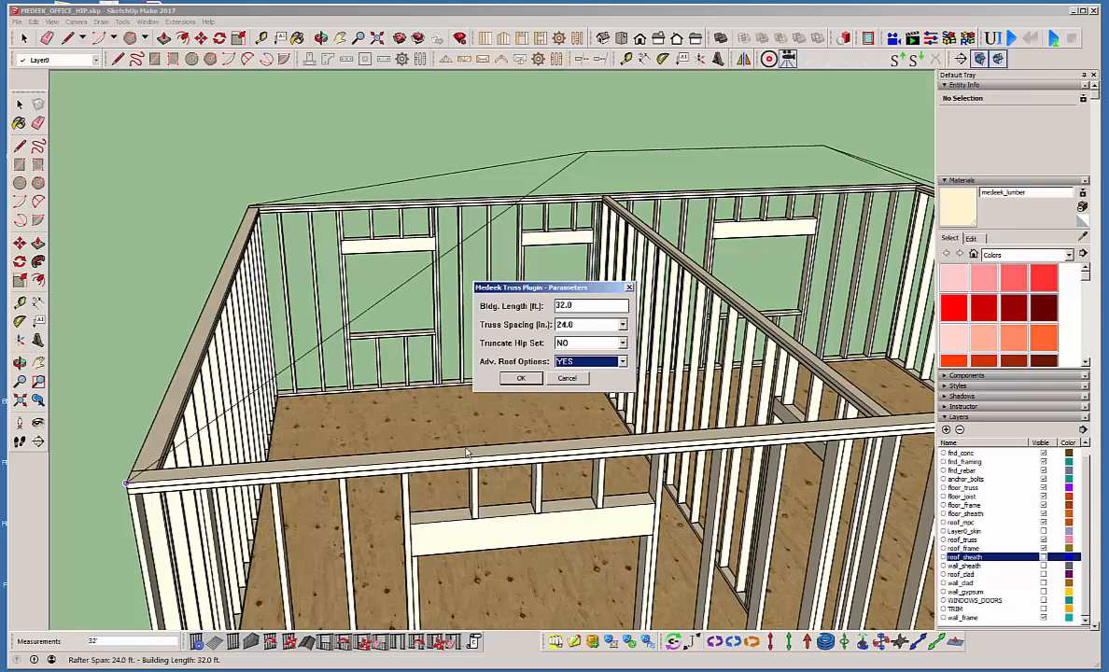
Generate the roof with 24 in truss spacing, 1/2 in sheathing, drop sub-fascia, roof cladding and 5/8 in ceiling gypsum.
{"action": "left_click", "coordinate": [525, 379]}
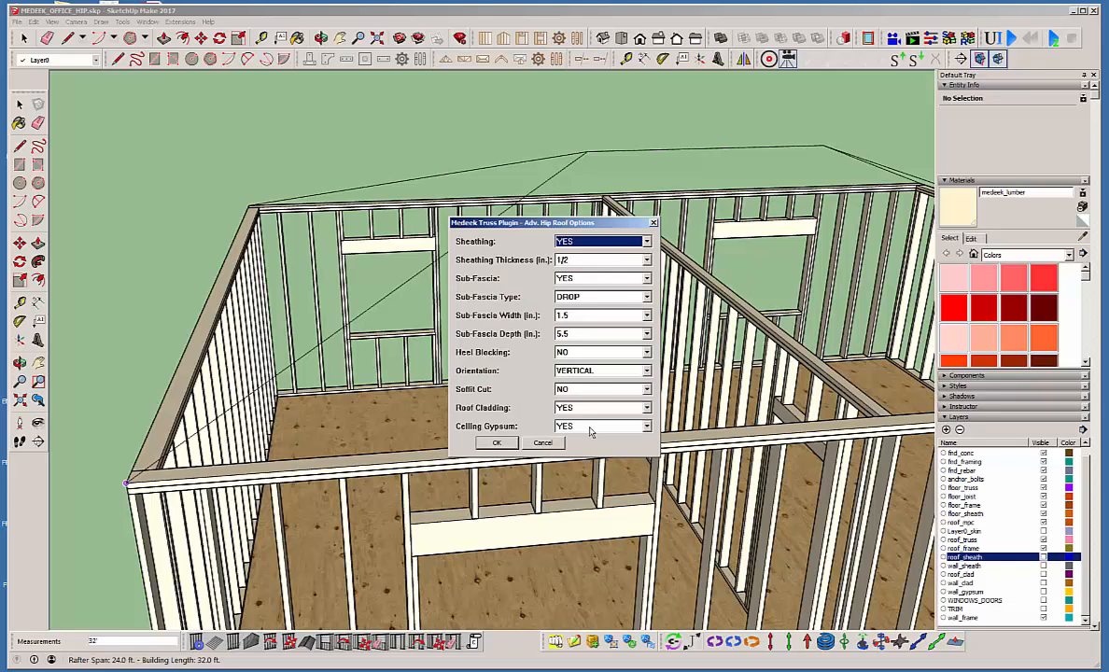
{"action": "left_click", "coordinate": [499, 444]}
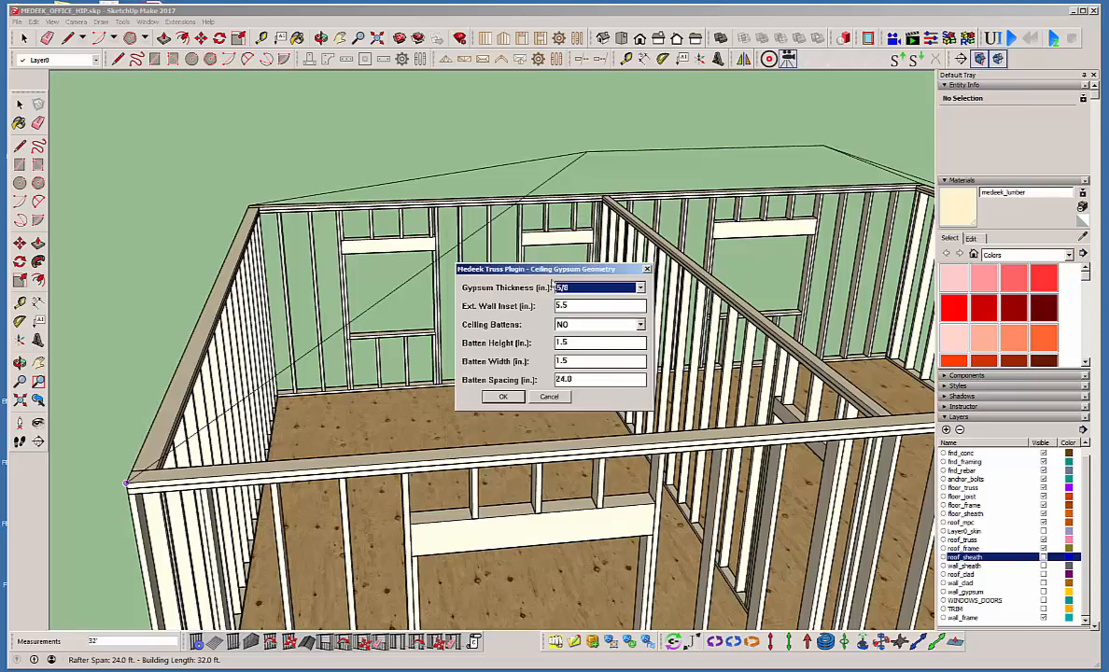
{"action": "left_click", "coordinate": [502, 396]}
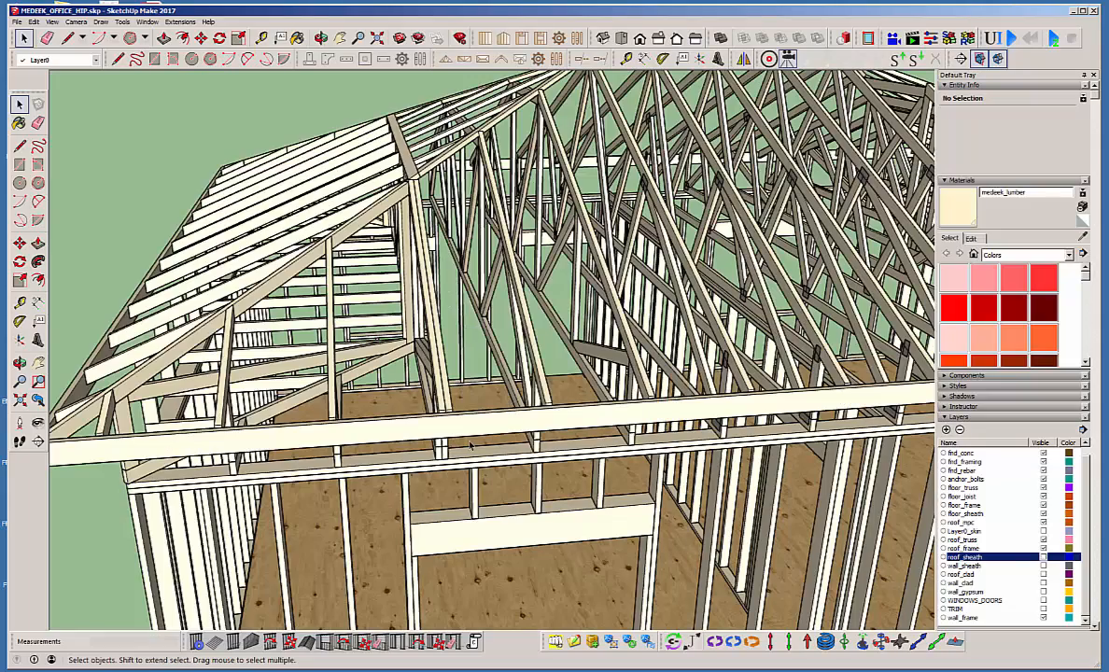
{"action": "scroll", "coordinate": [470, 444], "scroll_direction": "down", "scroll_amount": 10}
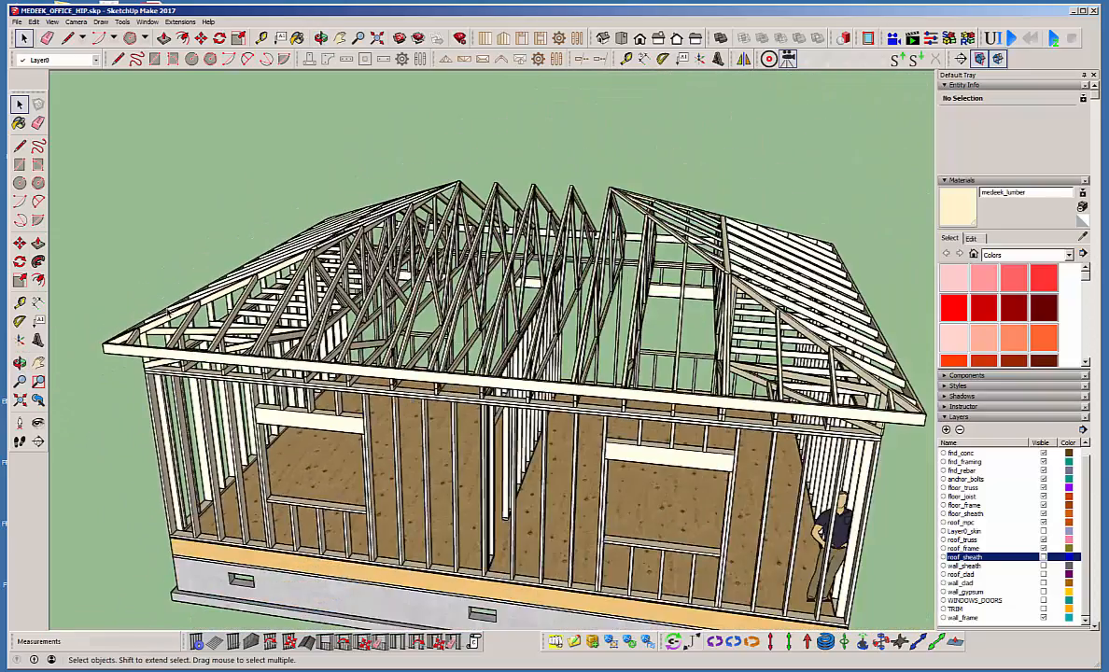
{"action": "scroll", "coordinate": [470, 444], "scroll_direction": "down", "scroll_amount": 2}
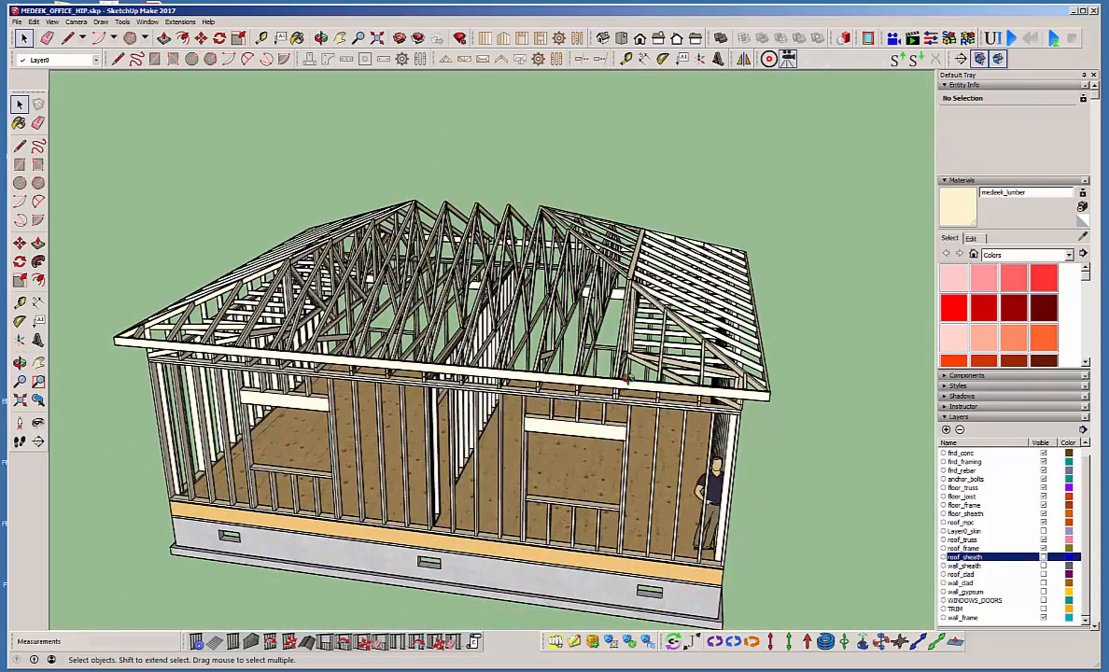
Show the wall_gypsum layer and examine the ceiling gypsum beneath the raised-heel trusses and the hip-end jacks.
{"action": "middle_click_drag", "start_coordinate": [584, 351], "coordinate": [773, 480]}
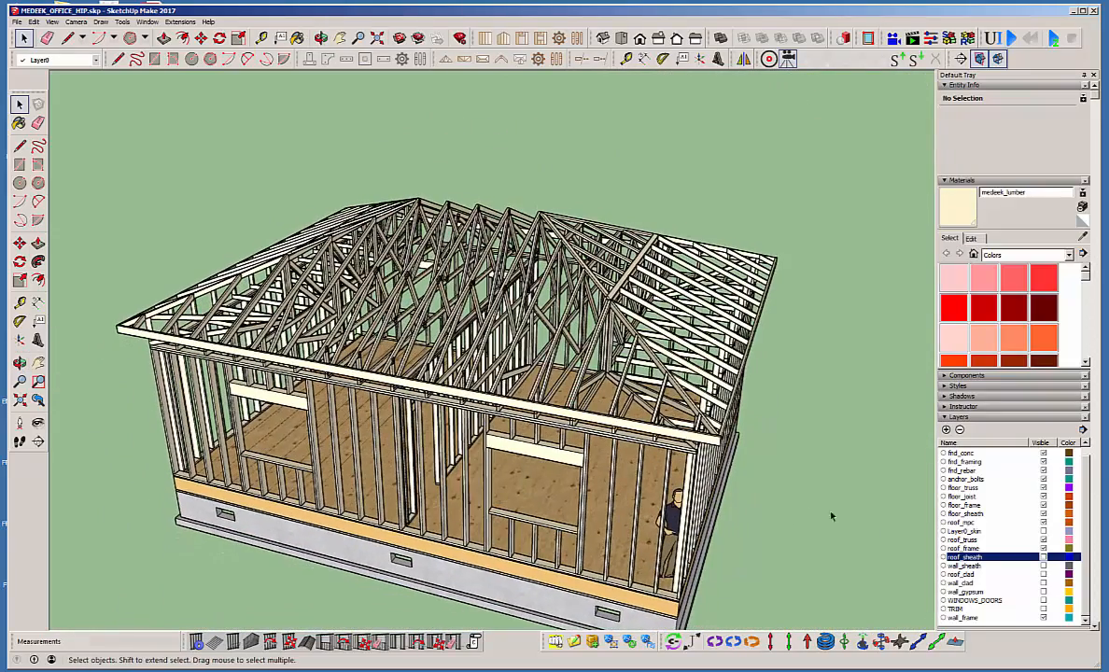
{"action": "left_click", "coordinate": [1044, 592]}
{"action": "middle_click_drag", "start_coordinate": [669, 463], "coordinate": [709, 488]}
{"action": "scroll", "coordinate": [710, 487], "scroll_direction": "up", "scroll_amount": 10}
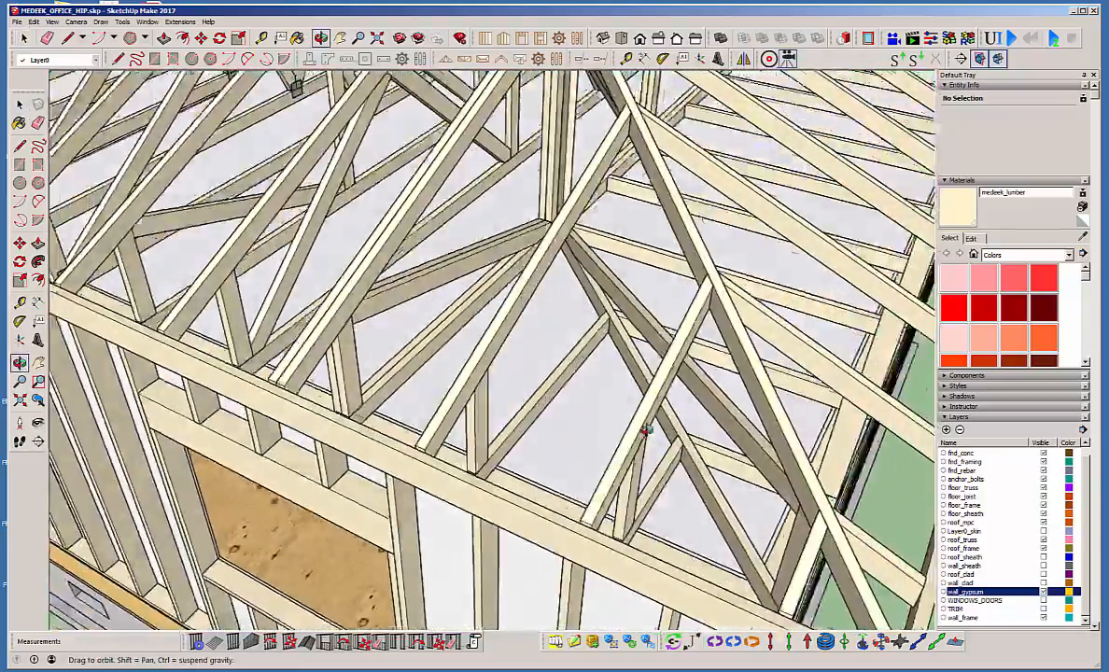
{"action": "middle_click_drag", "start_coordinate": [645, 430], "coordinate": [689, 224]}
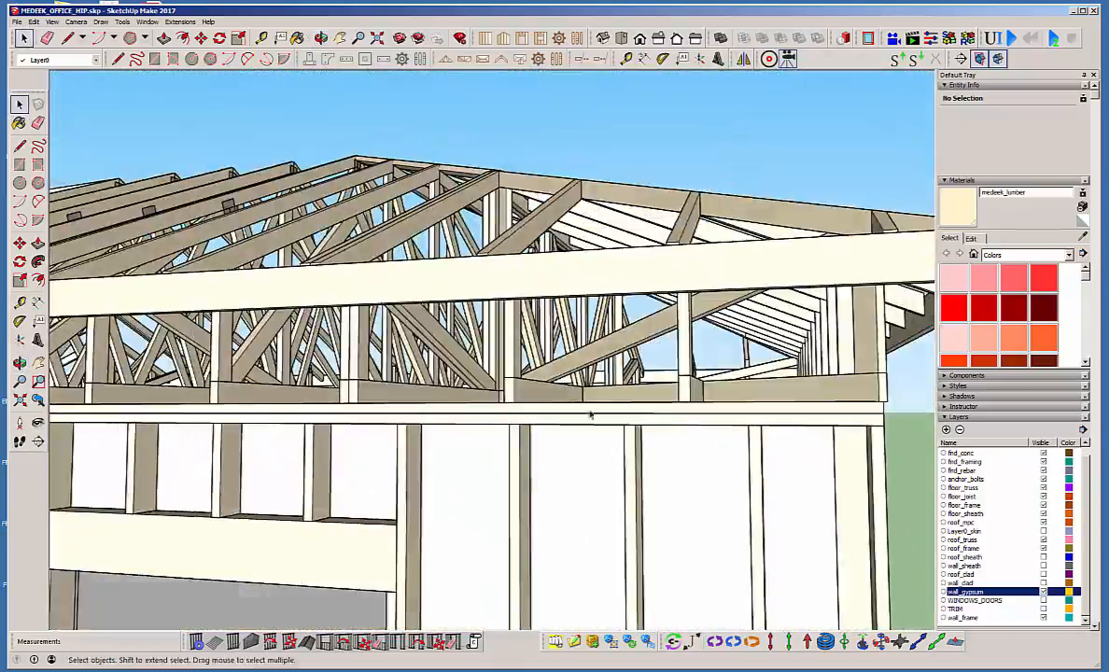
{"action": "middle_click_drag", "start_coordinate": [592, 415], "coordinate": [783, 254]}
{"action": "scroll", "coordinate": [633, 360], "scroll_direction": "down", "scroll_amount": 5}
{"action": "middle_click_drag", "start_coordinate": [634, 360], "coordinate": [466, 527]}
{"action": "middle_click_drag", "start_coordinate": [598, 426], "coordinate": [470, 599]}
{"action": "scroll", "coordinate": [534, 445], "scroll_direction": "down", "scroll_amount": 6}
{"action": "scroll", "coordinate": [280, 574], "scroll_direction": "up", "scroll_amount": 4}
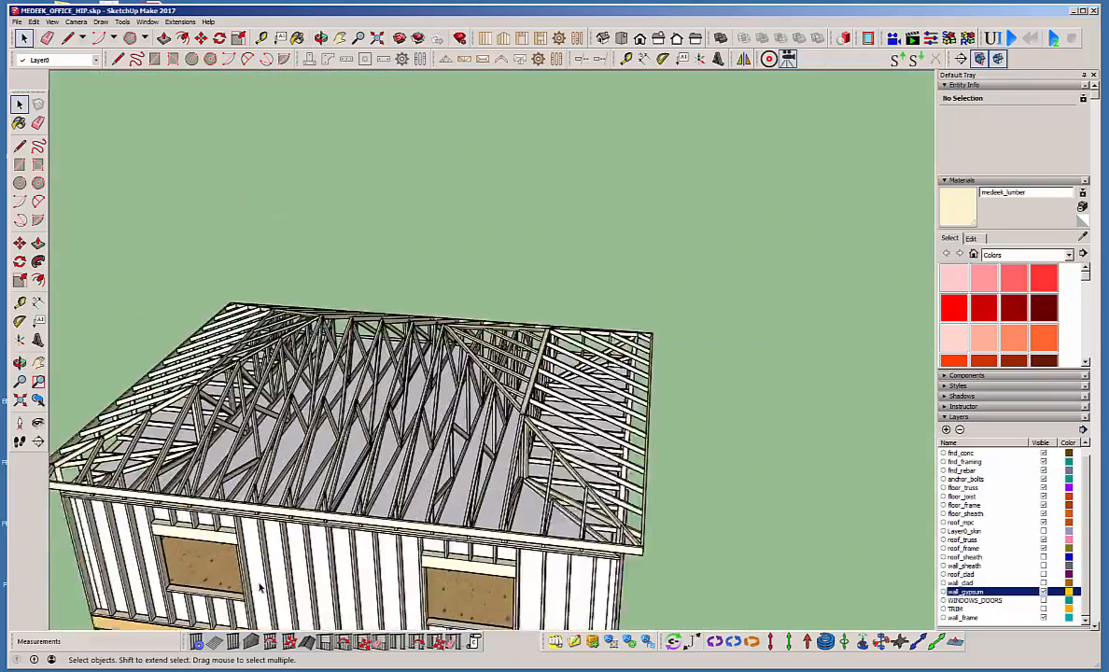
{"action": "middle_click_drag", "start_coordinate": [504, 532], "coordinate": [562, 488]}
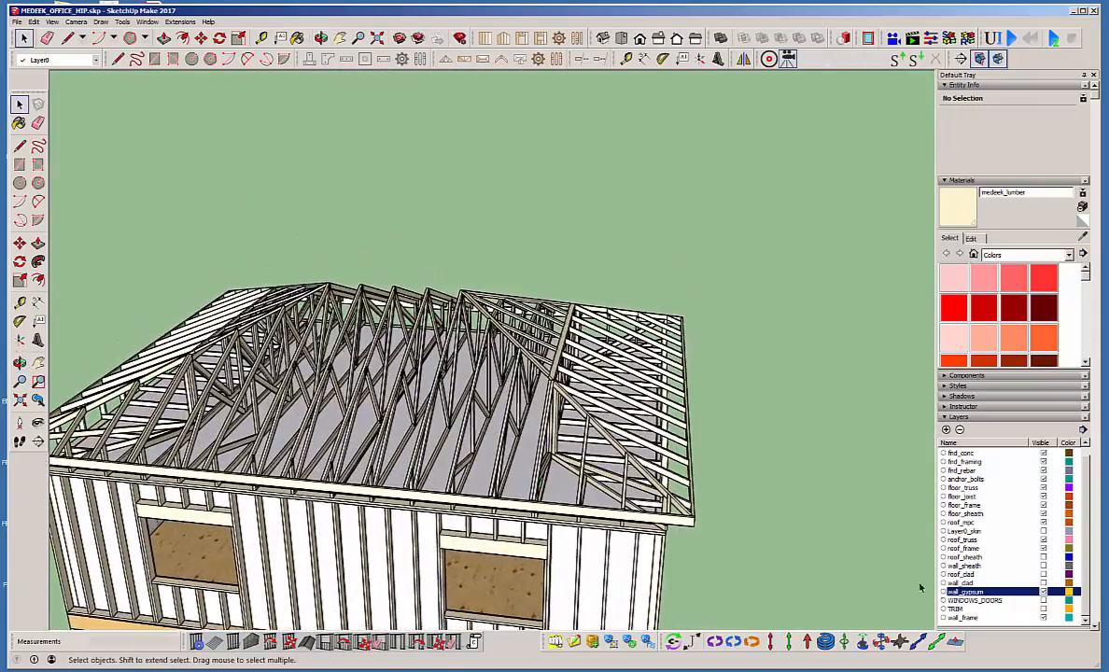
Hide the wall_gypsum layer to expose the framing and floor below the trusses.
{"action": "left_click", "coordinate": [1043, 593]}
{"action": "middle_click_drag", "start_coordinate": [552, 425], "coordinate": [439, 472]}
{"action": "scroll", "coordinate": [453, 373], "scroll_direction": "down", "scroll_amount": 2}
{"action": "scroll", "coordinate": [308, 392], "scroll_direction": "up", "scroll_amount": 2}
{"action": "mouse_move", "coordinate": [513, 434]}
{"action": "middle_mouse_down"}
{"action": "mouse_move", "coordinate": [353, 509]}
{"action": "mouse_move", "coordinate": [434, 513]}
{"action": "mouse_move", "coordinate": [487, 495]}
{"action": "middle_mouse_up"}
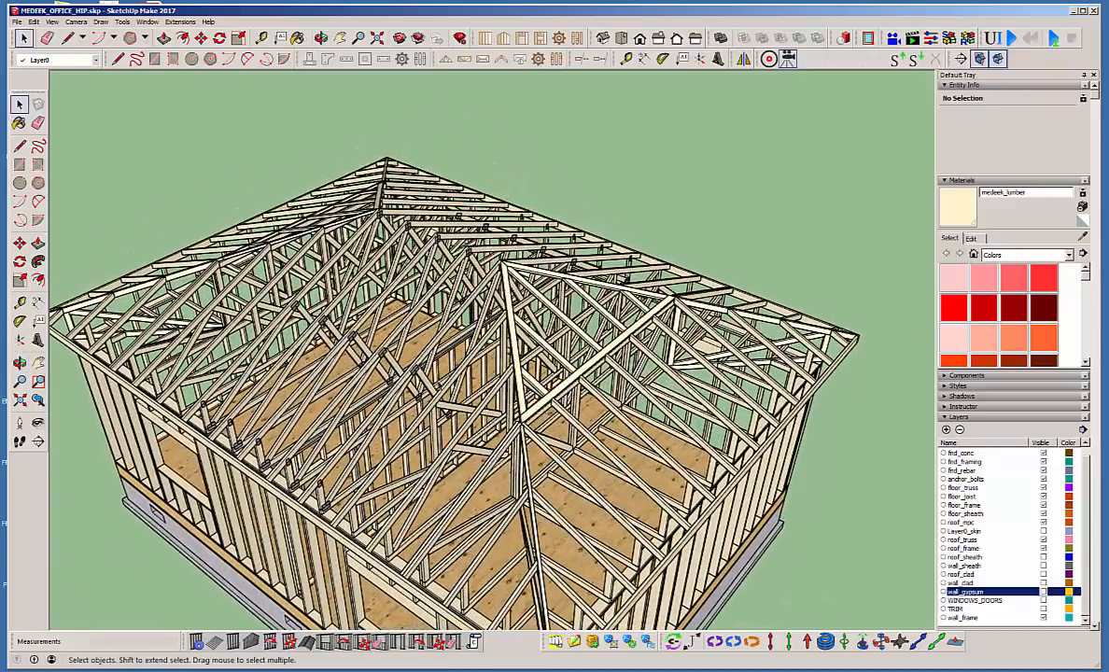
Open the truss assembly and copy the common fink truss nearest the hip end about 29' 10 7/16" out beside the building.
{"action": "scroll", "coordinate": [392, 364], "scroll_direction": "up", "scroll_amount": 3}
{"action": "middle_click_drag", "start_coordinate": [401, 397], "coordinate": [227, 365]}
{"action": "left_click", "coordinate": [228, 365]}
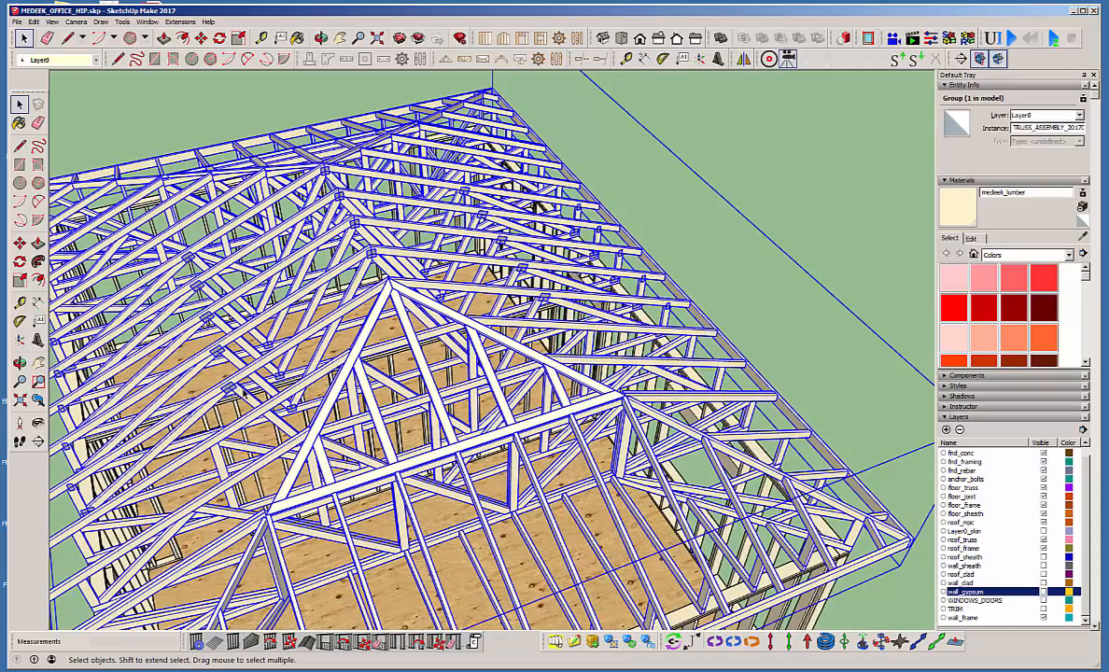
{"action": "double_click", "coordinate": [228, 365]}
{"action": "left_click", "coordinate": [230, 367]}
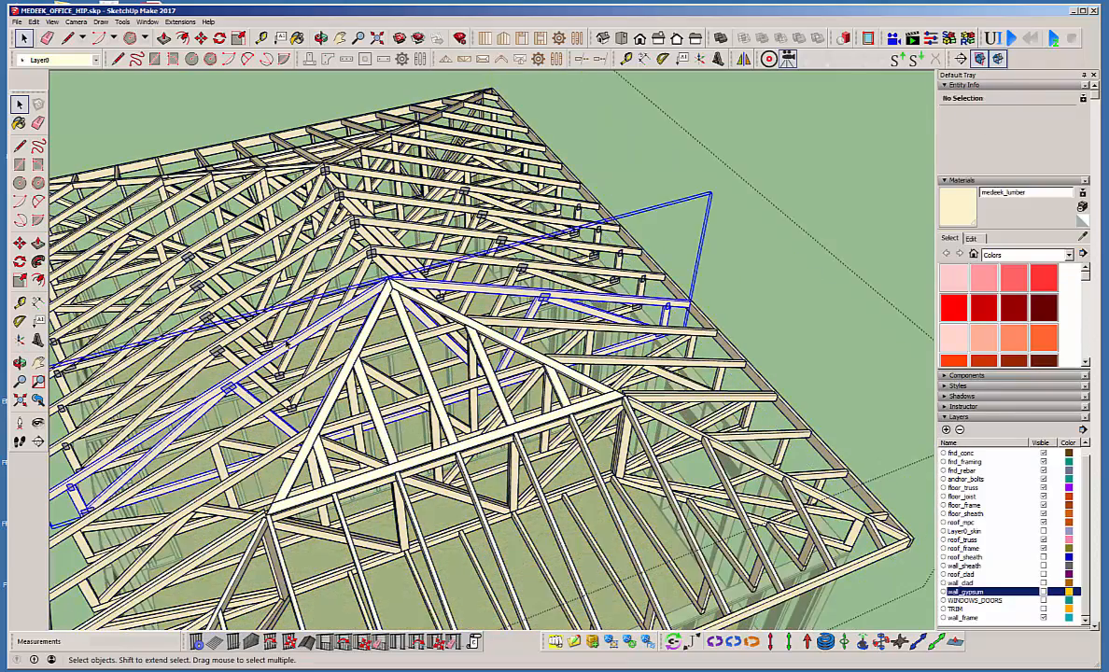
{"action": "left_click", "coordinate": [199, 38]}
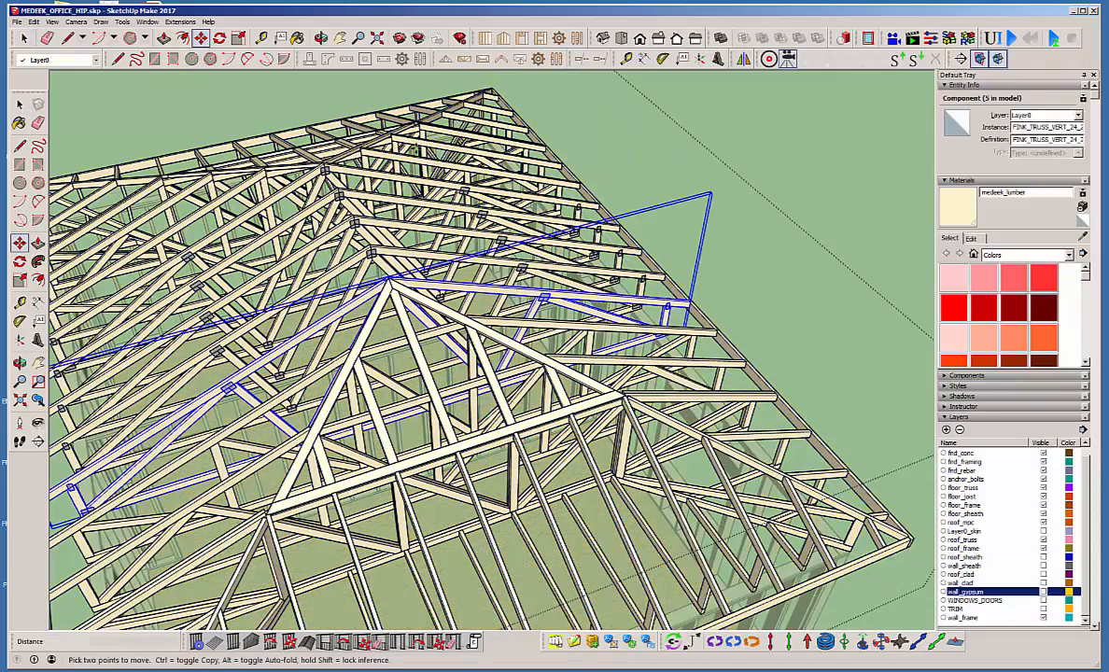
{"action": "left_click", "coordinate": [737, 302]}
{"action": "key", "text": "ctrl"}
{"action": "scroll", "coordinate": [793, 261], "scroll_direction": "down", "scroll_amount": 5}
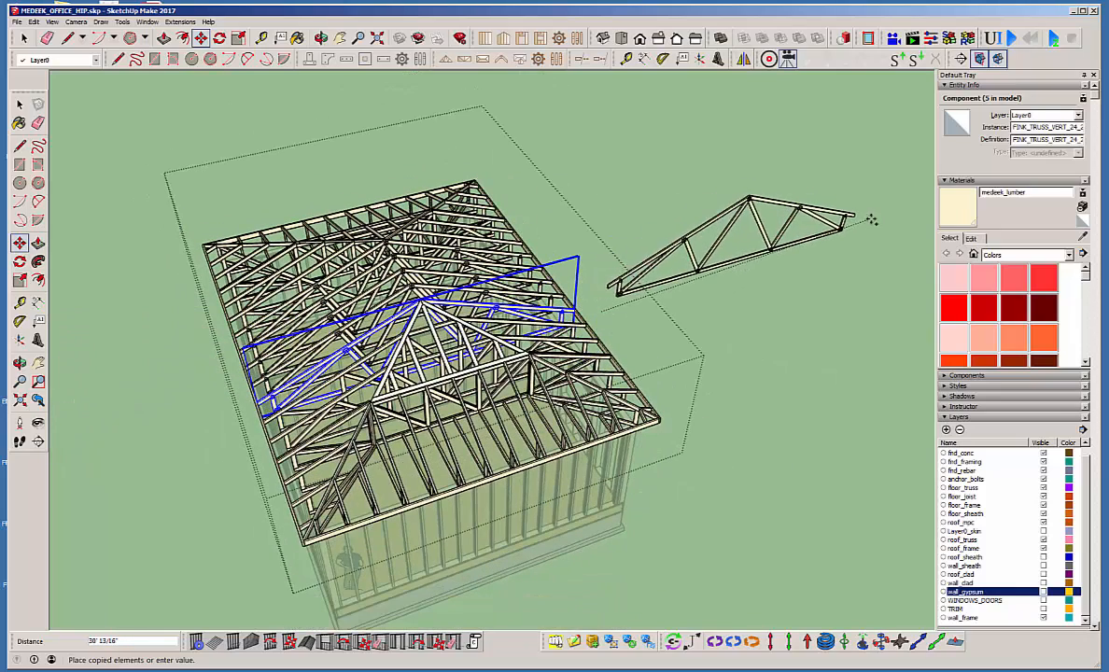
{"action": "left_click", "coordinate": [882, 231]}
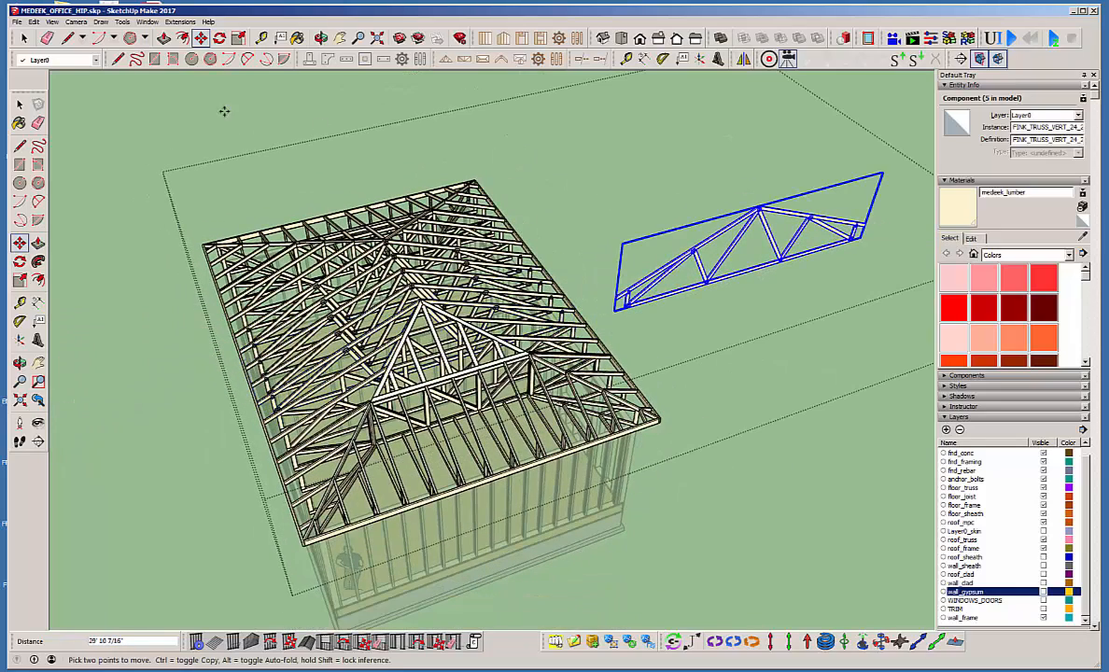
{"action": "left_click", "coordinate": [23, 37]}
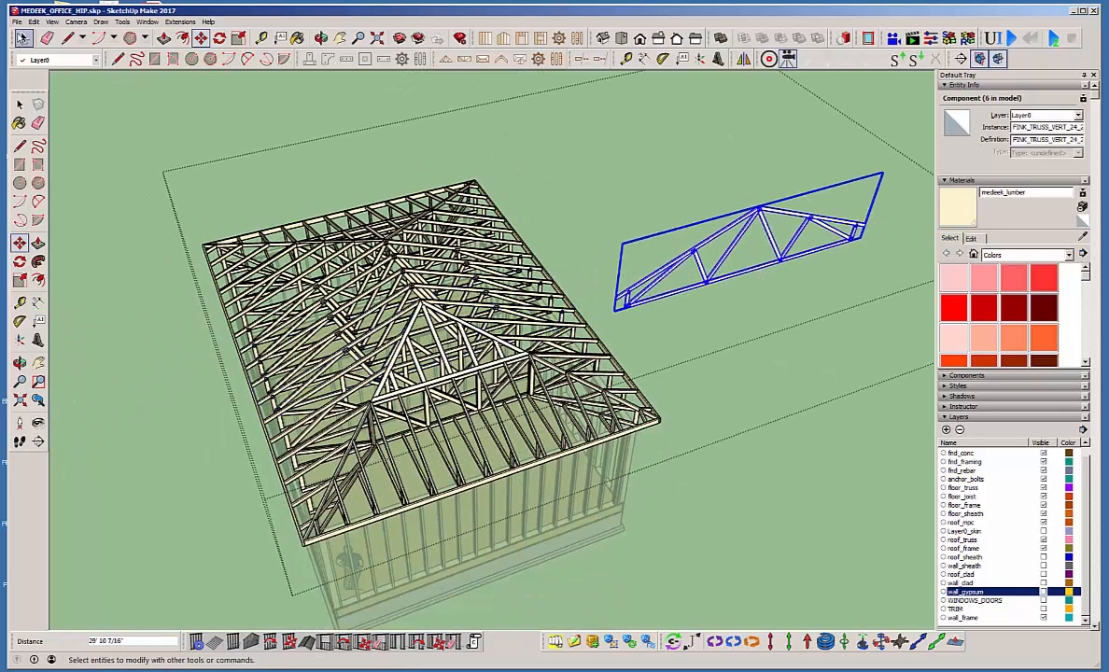
{"action": "left_click", "coordinate": [757, 445]}
Examine the copied fink truss, including the vertical web and diagonal at its raised heel.
{"action": "middle_click_drag", "start_coordinate": [597, 303], "coordinate": [426, 221]}
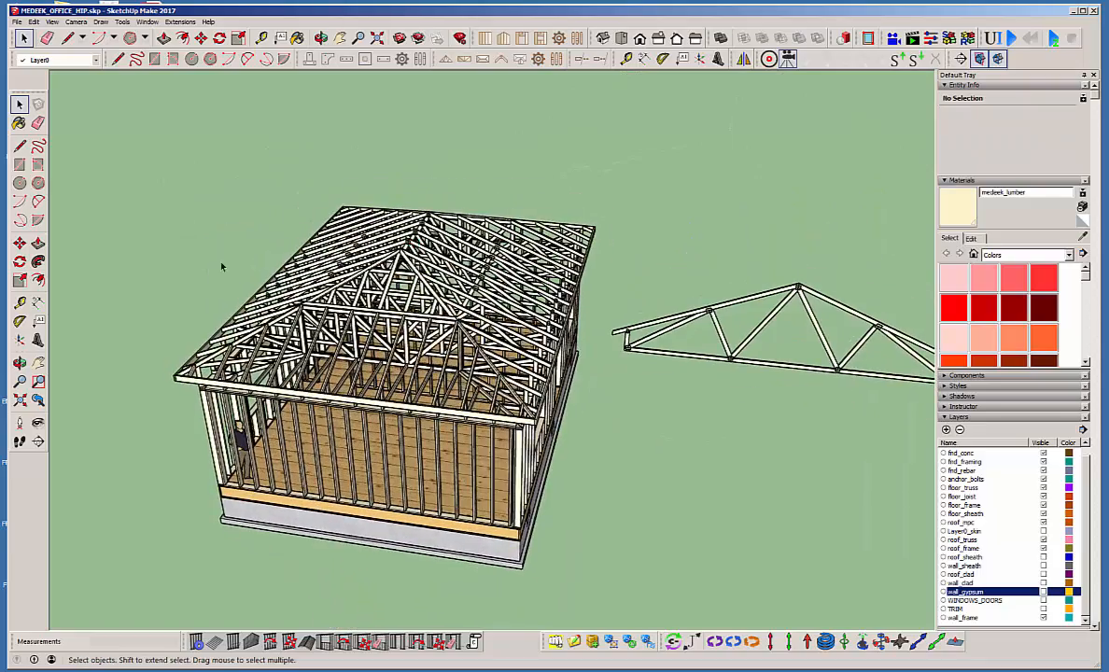
{"action": "scroll", "coordinate": [222, 267], "scroll_direction": "down", "scroll_amount": 3}
{"action": "scroll", "coordinate": [782, 331], "scroll_direction": "up", "scroll_amount": 4}
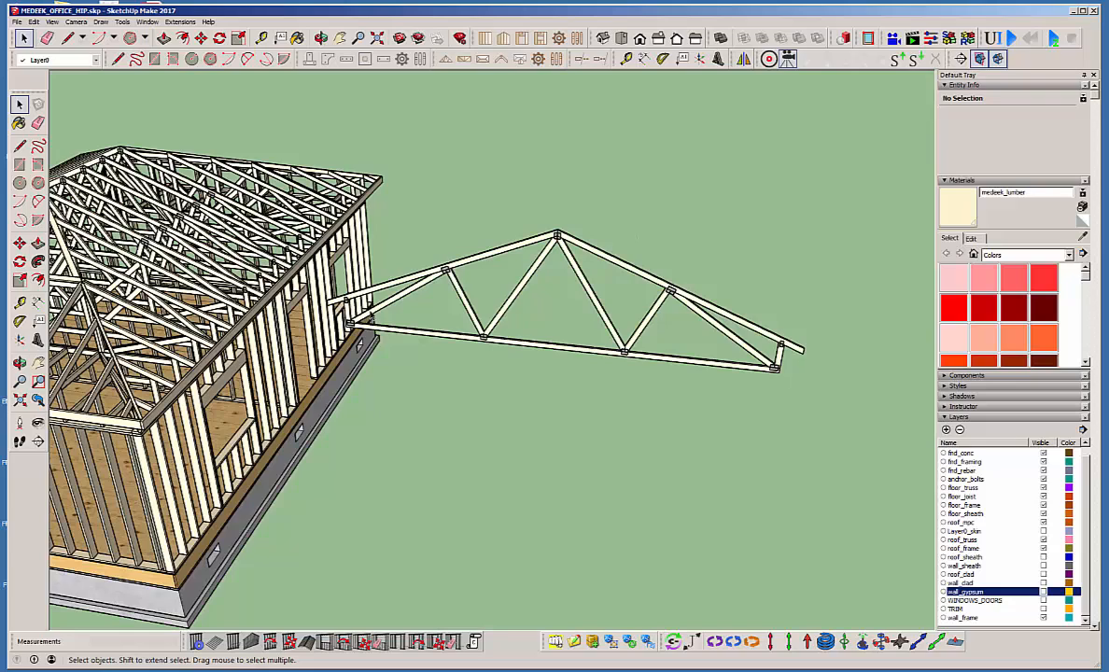
{"action": "scroll", "coordinate": [354, 320], "scroll_direction": "up", "scroll_amount": 5}
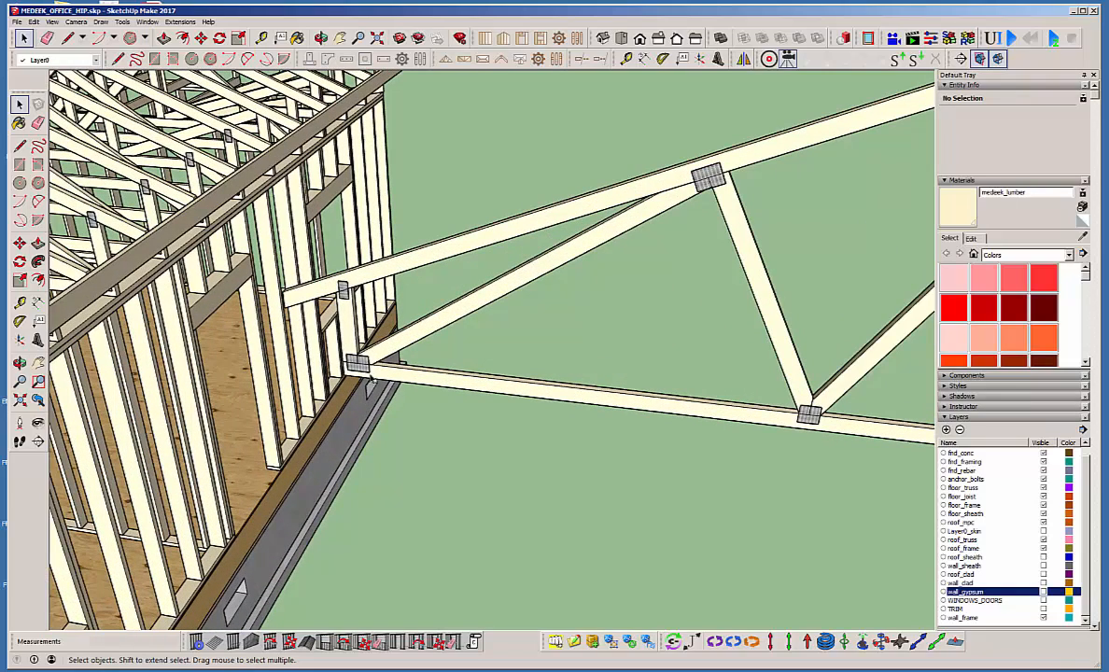
{"action": "scroll", "coordinate": [373, 372], "scroll_direction": "down", "scroll_amount": 6}
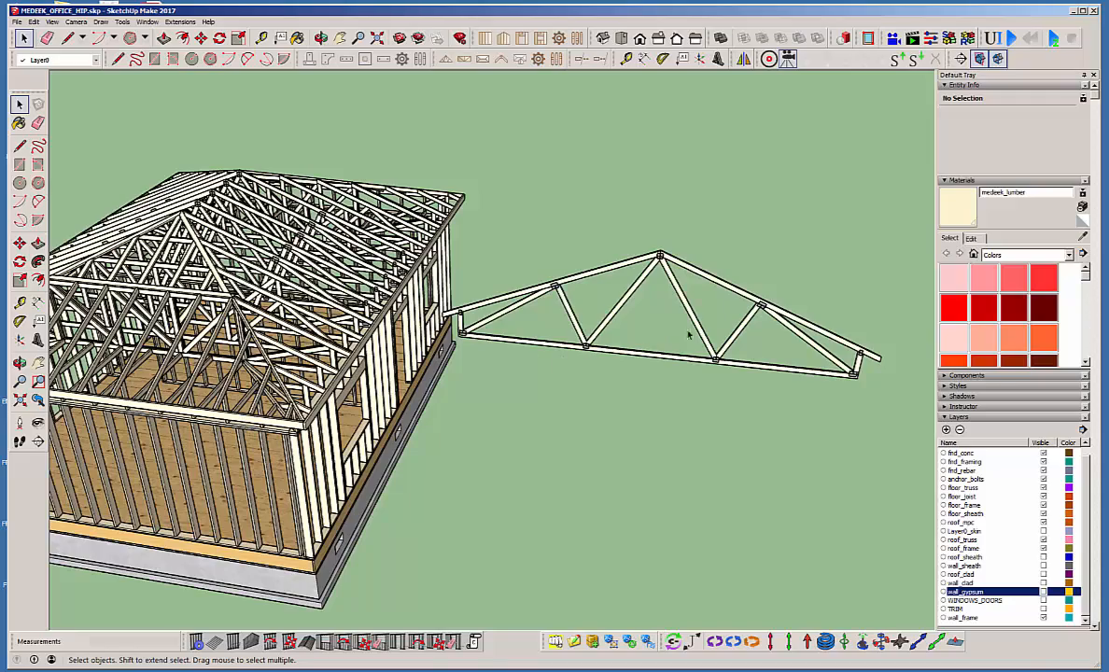
Examine the open end jacks and the corner framing at the hip end of the roof.
{"action": "middle_click_drag", "start_coordinate": [241, 388], "coordinate": [653, 317]}
{"action": "scroll", "coordinate": [554, 406], "scroll_direction": "up", "scroll_amount": 3}
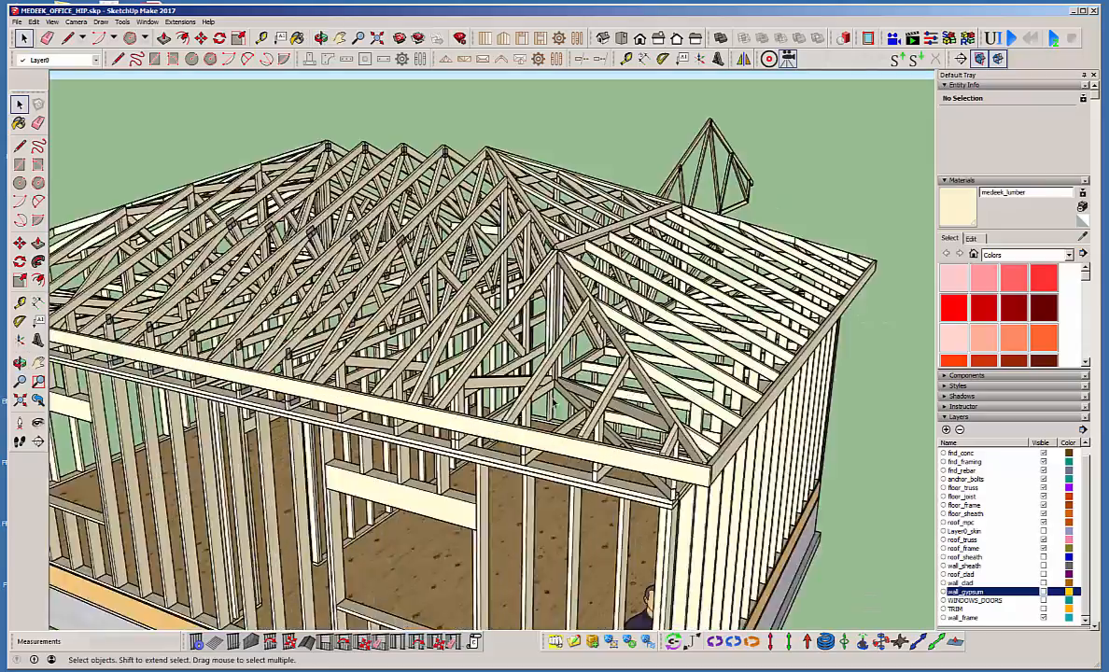
{"action": "scroll", "coordinate": [564, 385], "scroll_direction": "up", "scroll_amount": 5}
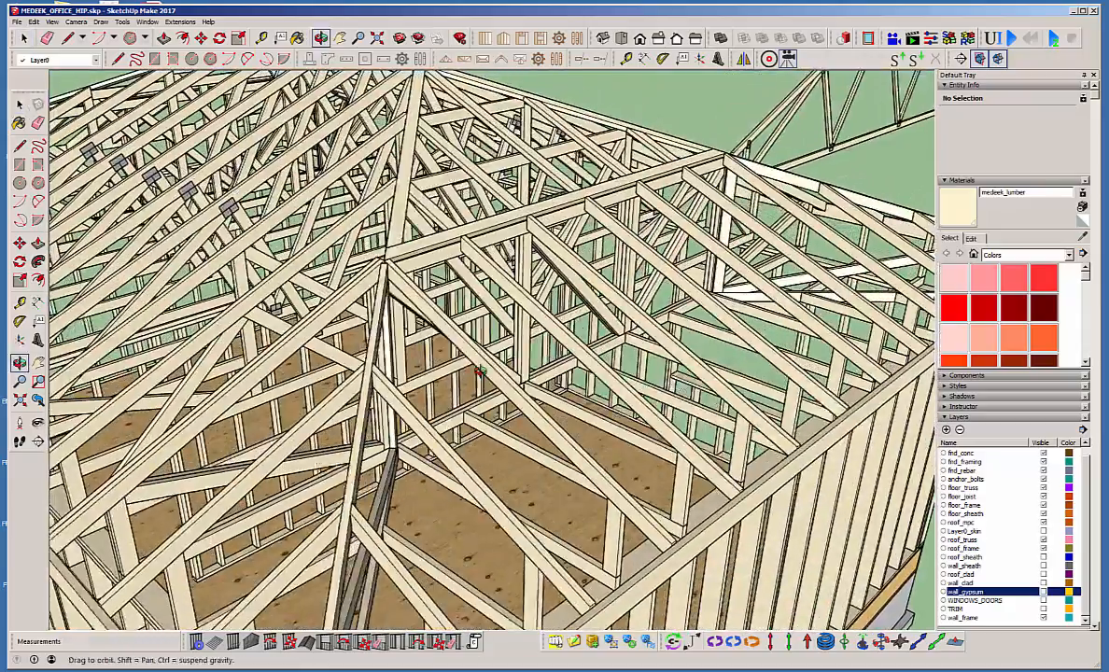
{"action": "scroll", "coordinate": [378, 280], "scroll_direction": "down", "scroll_amount": 2}
{"action": "scroll", "coordinate": [467, 295], "scroll_direction": "up", "scroll_amount": 2}
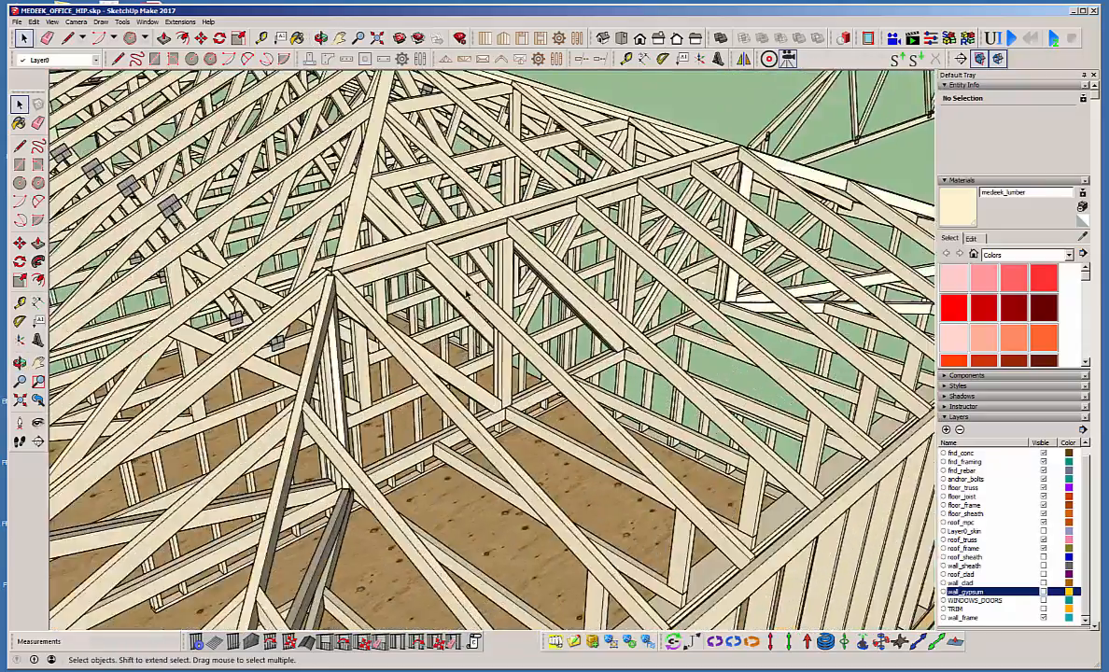
{"action": "middle_click_drag", "start_coordinate": [311, 245], "coordinate": [413, 271]}
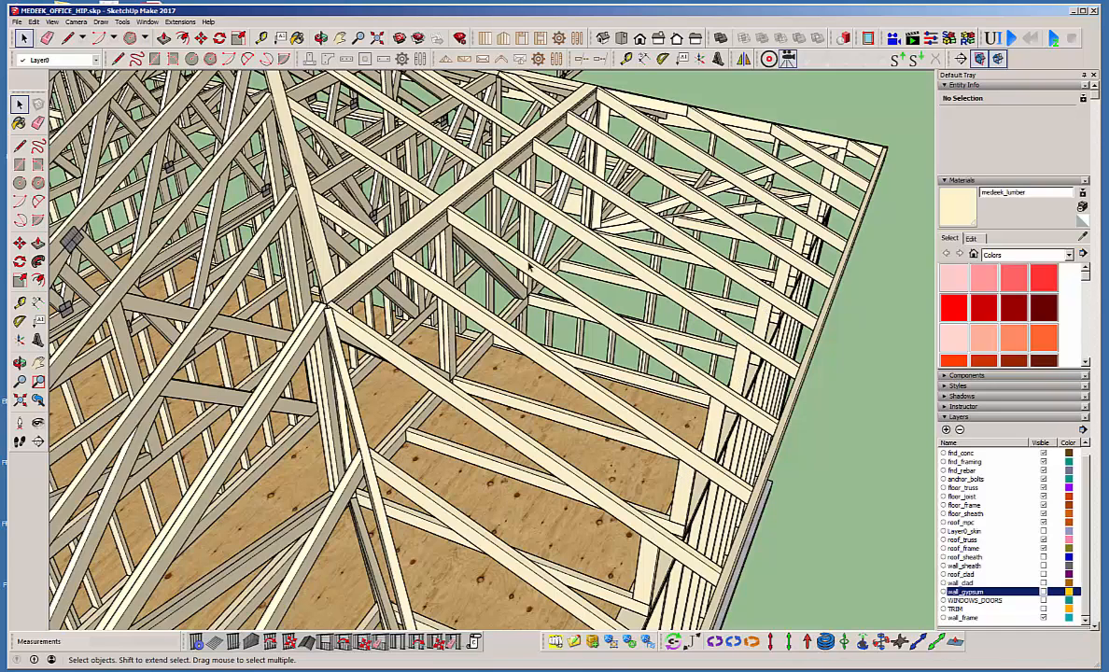
{"action": "middle_click_drag", "start_coordinate": [528, 266], "coordinate": [576, 416]}
{"action": "scroll", "coordinate": [560, 464], "scroll_direction": "up", "scroll_amount": 2}
{"action": "middle_click_drag", "start_coordinate": [529, 486], "coordinate": [723, 444]}
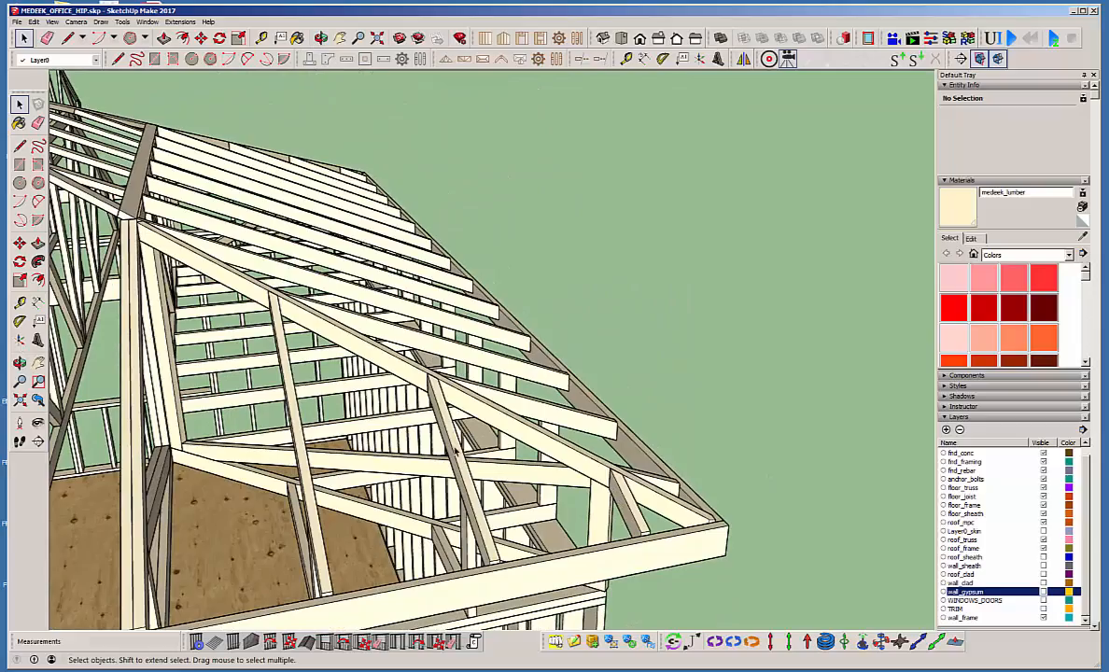
{"action": "scroll", "coordinate": [658, 451], "scroll_direction": "down", "scroll_amount": 2}
{"action": "middle_click_drag", "start_coordinate": [373, 495], "coordinate": [215, 541]}
{"action": "scroll", "coordinate": [634, 487], "scroll_direction": "down", "scroll_amount": 2}
{"action": "scroll", "coordinate": [306, 415], "scroll_direction": "up", "scroll_amount": 5}
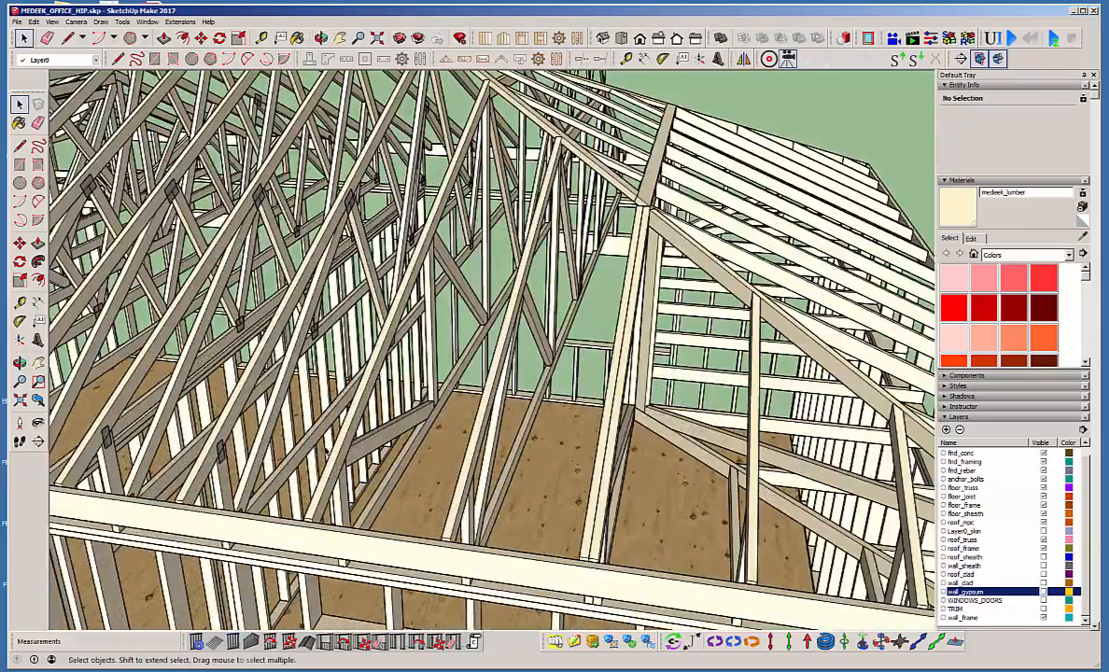
Inspect the hip corner where the side jacks and end jacks meet the corner member and the hip girder truss.
{"action": "scroll", "coordinate": [302, 418], "scroll_direction": "down", "scroll_amount": 2}
{"action": "middle_click_drag", "start_coordinate": [303, 418], "coordinate": [428, 437]}
{"action": "scroll", "coordinate": [364, 459], "scroll_direction": "down", "scroll_amount": 3}
{"action": "scroll", "coordinate": [341, 434], "scroll_direction": "up", "scroll_amount": 3}
{"action": "scroll", "coordinate": [392, 446], "scroll_direction": "down", "scroll_amount": 4}
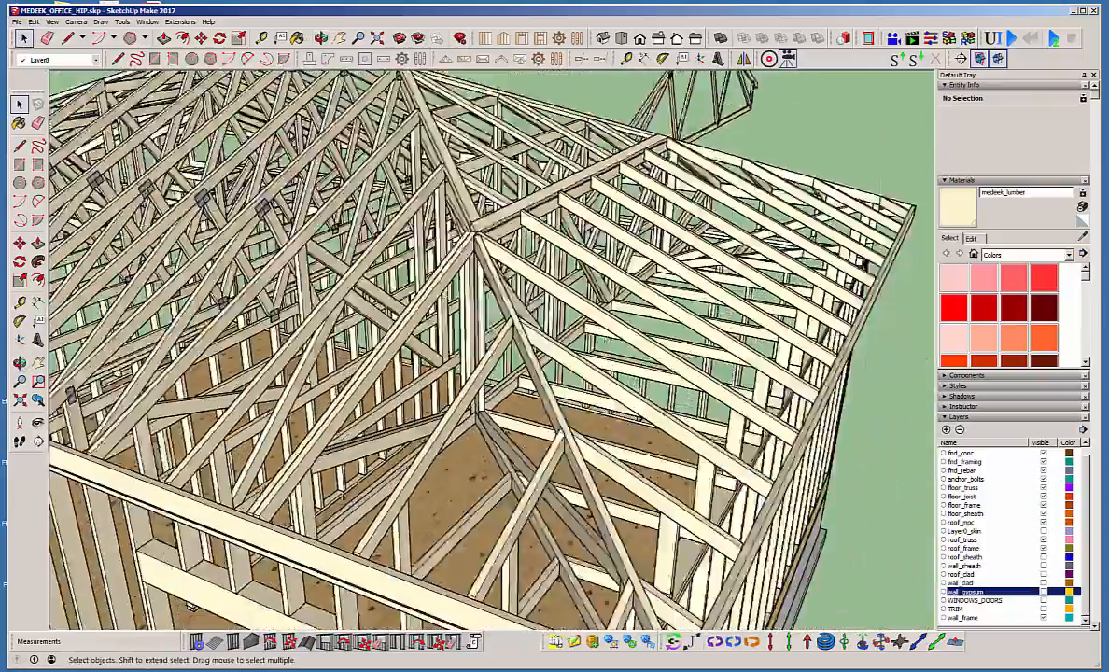
{"action": "scroll", "coordinate": [238, 465], "scroll_direction": "up", "scroll_amount": 3}
{"action": "middle_click_drag", "start_coordinate": [247, 485], "coordinate": [172, 507]}
{"action": "middle_click_drag", "start_coordinate": [312, 418], "coordinate": [333, 426]}
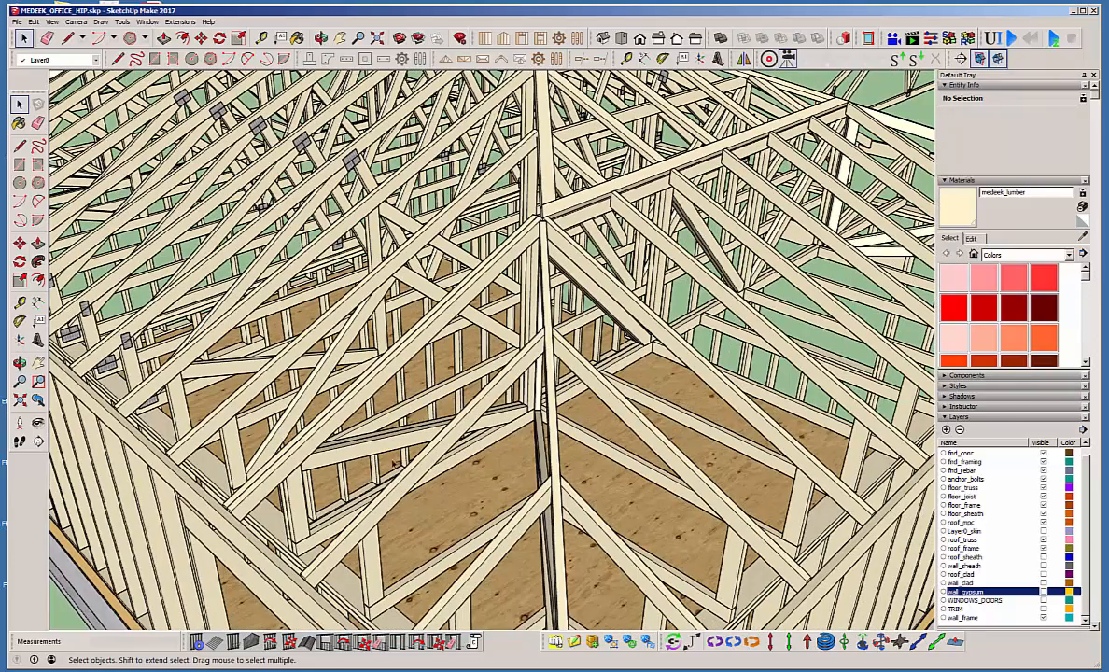
{"action": "middle_click_drag", "start_coordinate": [286, 348], "coordinate": [276, 507]}
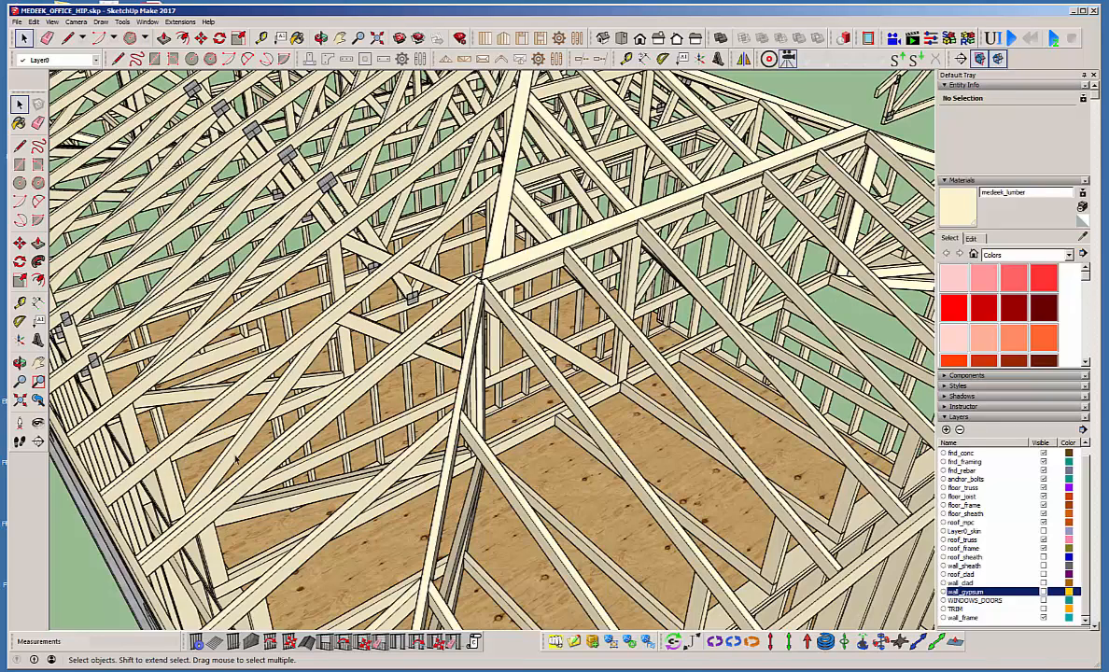
{"action": "scroll", "coordinate": [235, 458], "scroll_direction": "down", "scroll_amount": 4}
{"action": "middle_click_drag", "start_coordinate": [235, 457], "coordinate": [392, 373]}
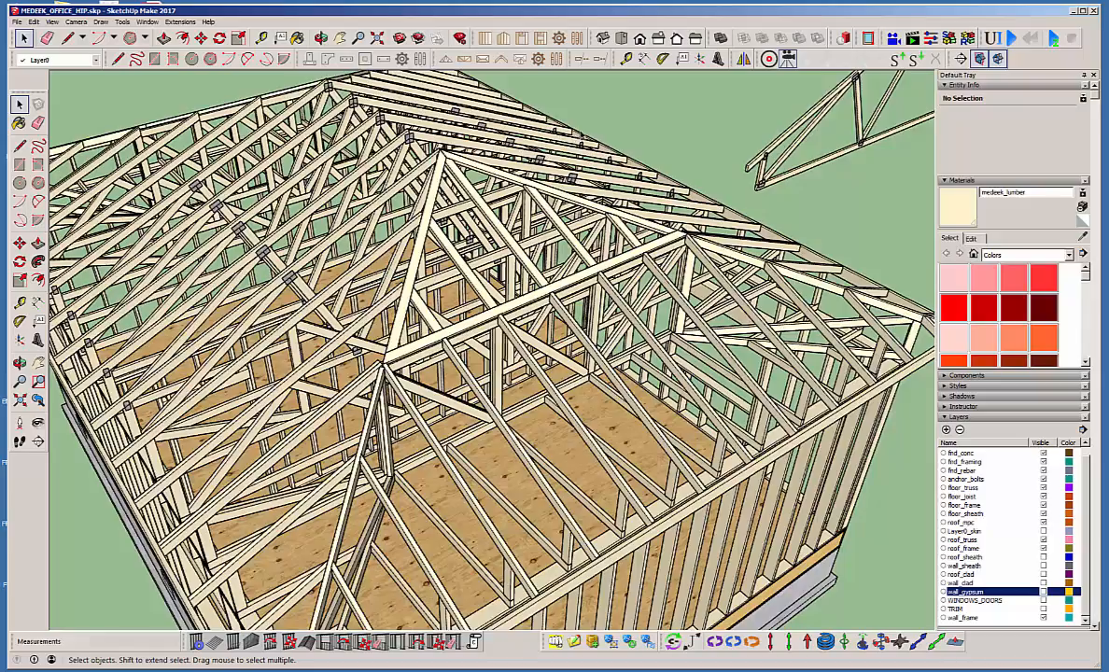
Examine the drop-in purlin frame between the hip girder and the first full-height truss.
{"action": "scroll", "coordinate": [576, 131], "scroll_direction": "up", "scroll_amount": 3}
{"action": "middle_click_drag", "start_coordinate": [271, 452], "coordinate": [362, 434]}
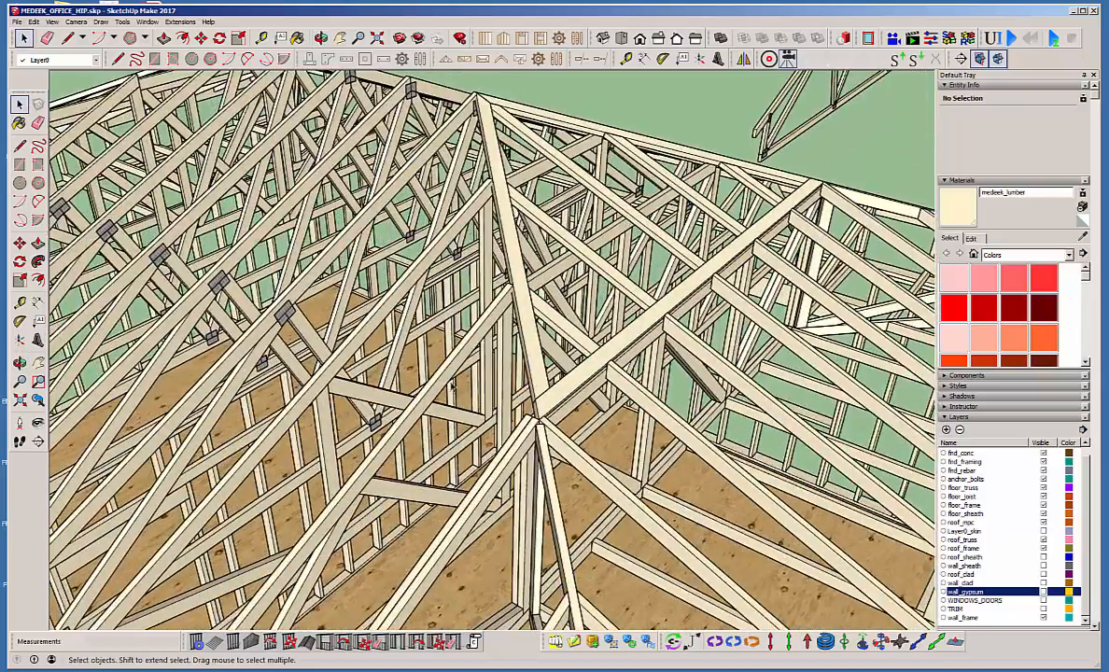
{"action": "scroll", "coordinate": [575, 266], "scroll_direction": "up", "scroll_amount": 2}
{"action": "scroll", "coordinate": [638, 183], "scroll_direction": "up", "scroll_amount": 2}
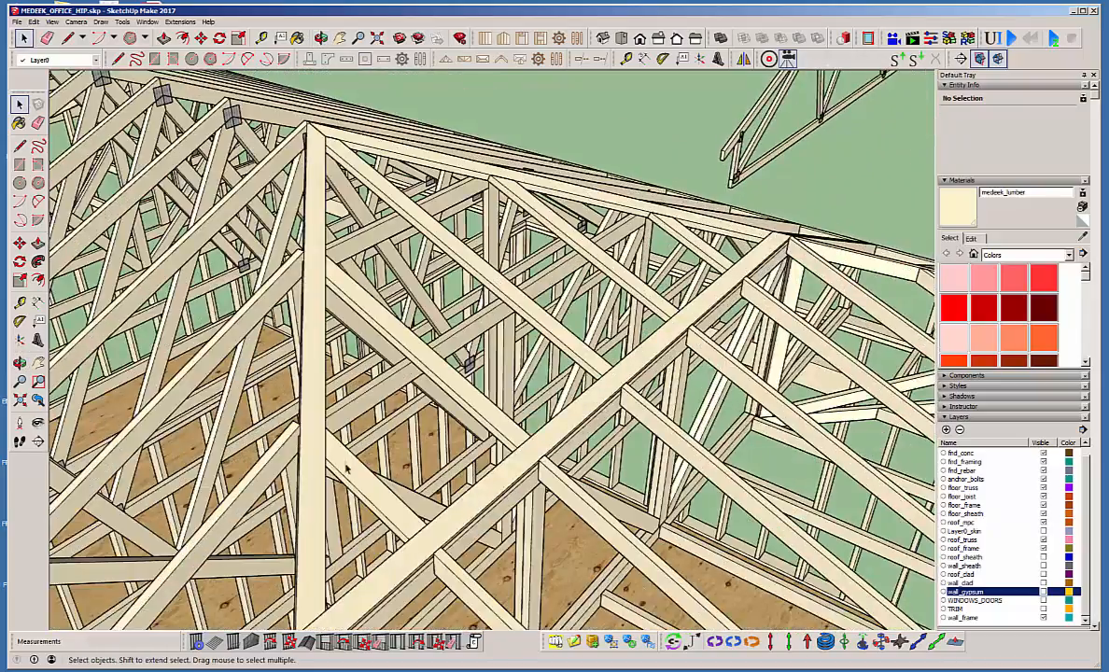
{"action": "scroll", "coordinate": [345, 468], "scroll_direction": "up", "scroll_amount": 2}
{"action": "middle_click_drag", "start_coordinate": [318, 440], "coordinate": [300, 411]}
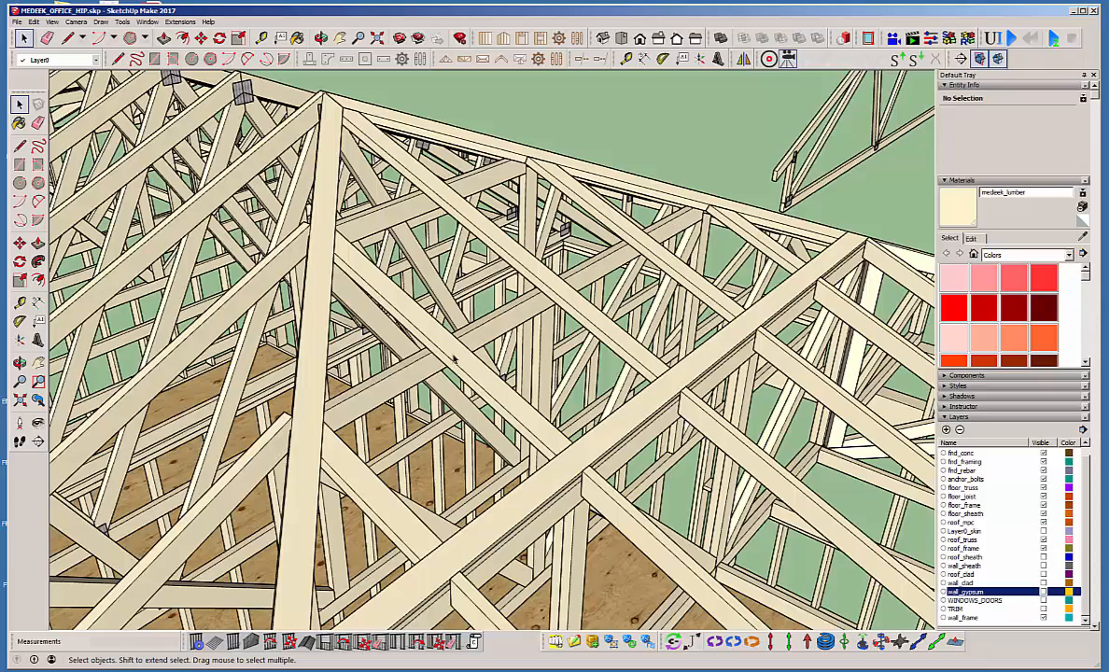
{"action": "middle_click_drag", "start_coordinate": [505, 330], "coordinate": [367, 234]}
{"action": "scroll", "coordinate": [486, 272], "scroll_direction": "down", "scroll_amount": 5}
{"action": "middle_click_drag", "start_coordinate": [487, 273], "coordinate": [546, 278]}
{"action": "scroll", "coordinate": [519, 373], "scroll_direction": "up", "scroll_amount": 7}
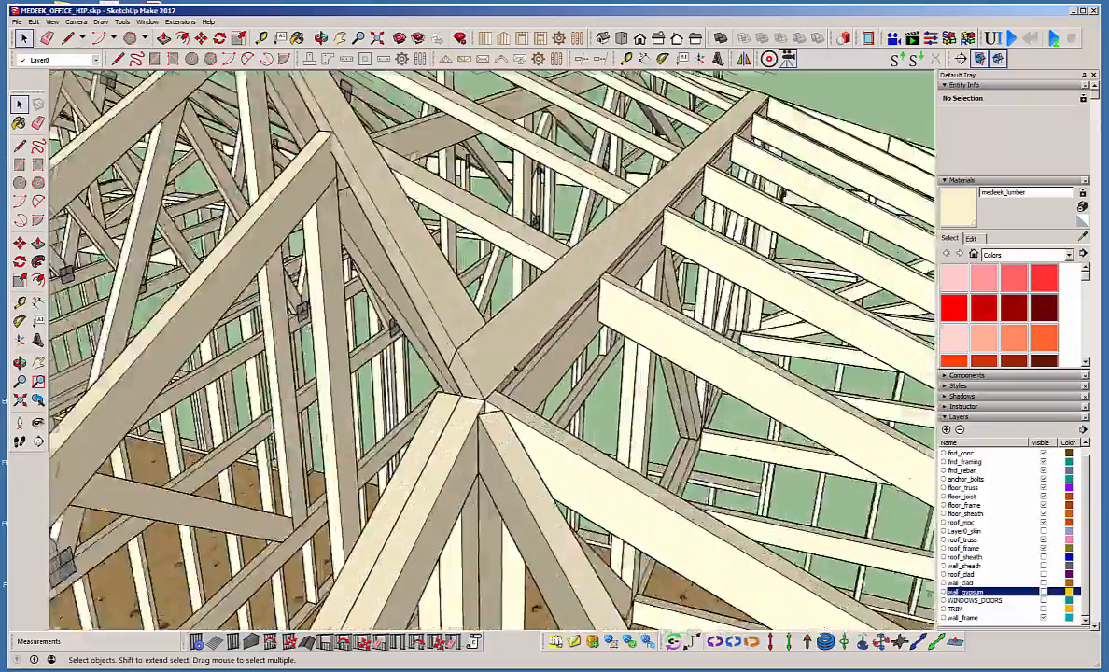
Inspect the joints between the purlin frame, hip girder and truss peak up close, and review the whole roof framing.
{"action": "middle_click_drag", "start_coordinate": [514, 369], "coordinate": [914, 318]}
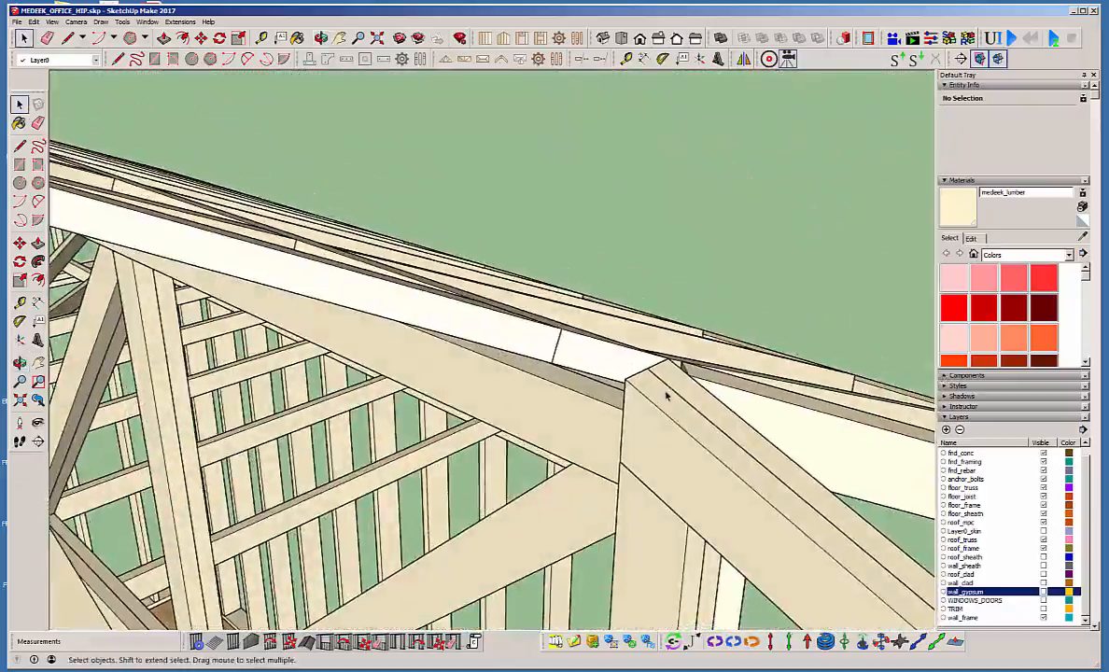
{"action": "middle_click_drag", "start_coordinate": [664, 392], "coordinate": [448, 415]}
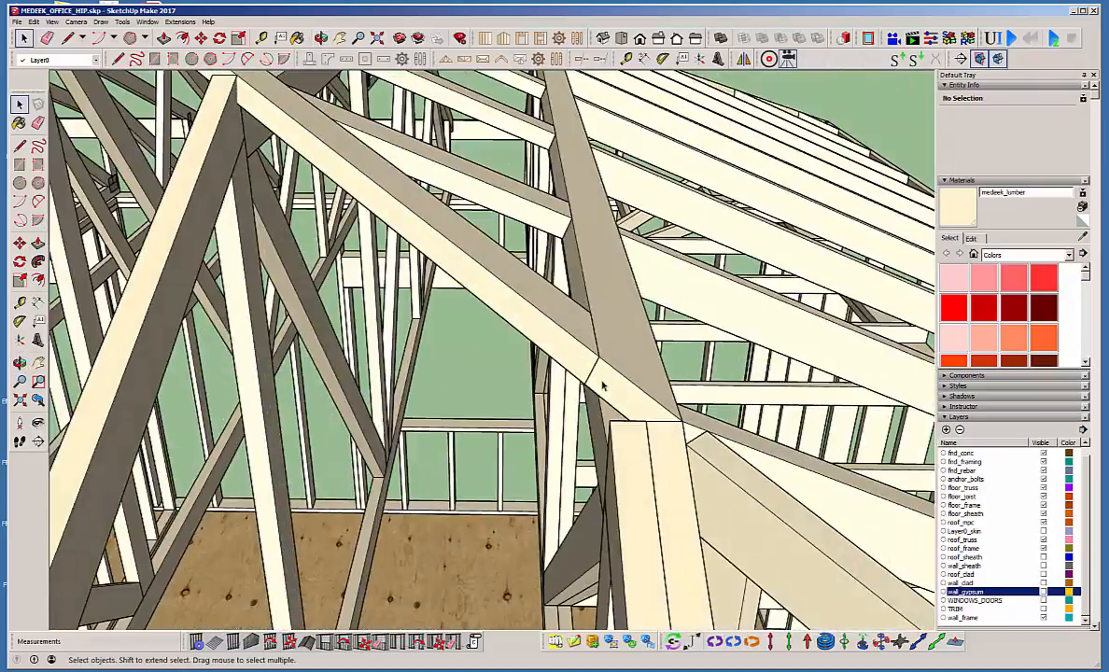
{"action": "scroll", "coordinate": [602, 385], "scroll_direction": "down", "scroll_amount": 5}
{"action": "middle_click_drag", "start_coordinate": [577, 373], "coordinate": [651, 345]}
{"action": "scroll", "coordinate": [578, 413], "scroll_direction": "up", "scroll_amount": 3}
{"action": "middle_click_drag", "start_coordinate": [578, 413], "coordinate": [971, 263]}
{"action": "middle_click_drag", "start_coordinate": [380, 245], "coordinate": [471, 286]}
{"action": "scroll", "coordinate": [437, 263], "scroll_direction": "down", "scroll_amount": 2}
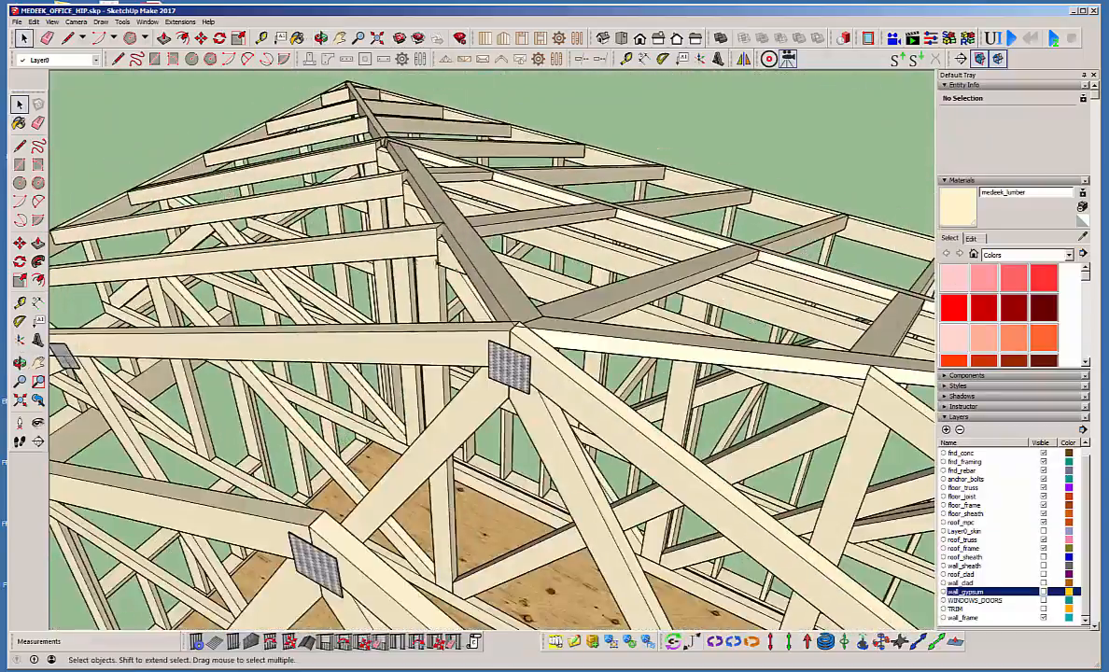
{"action": "scroll", "coordinate": [509, 290], "scroll_direction": "down", "scroll_amount": 8}
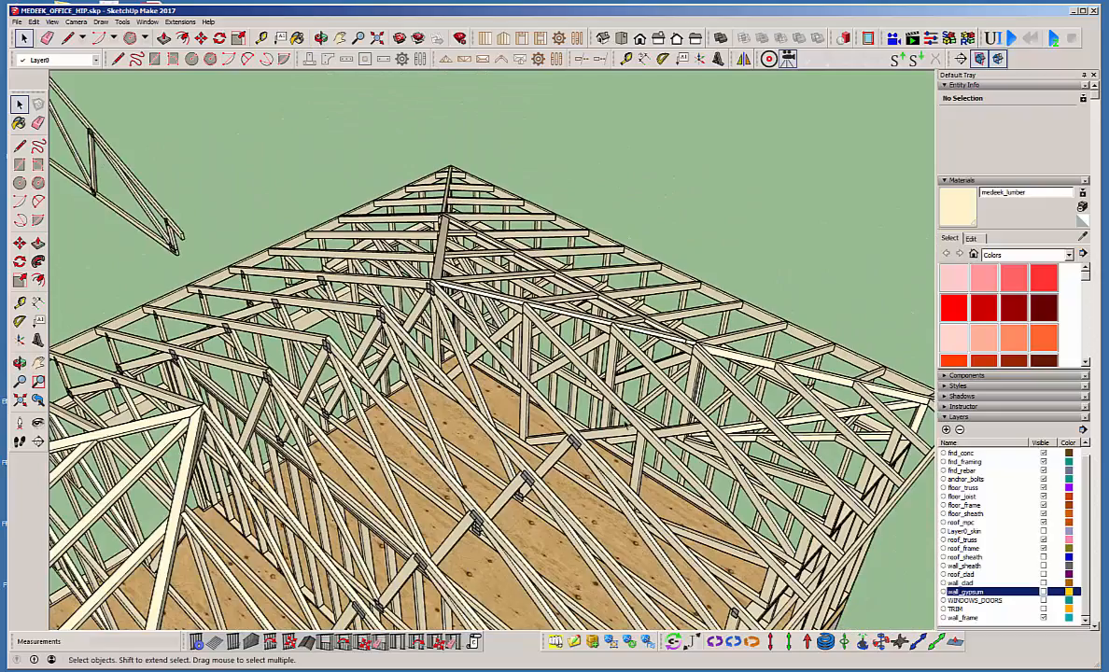
{"action": "middle_click_drag", "start_coordinate": [625, 422], "coordinate": [496, 412]}
{"action": "scroll", "coordinate": [598, 443], "scroll_direction": "down", "scroll_amount": 4}
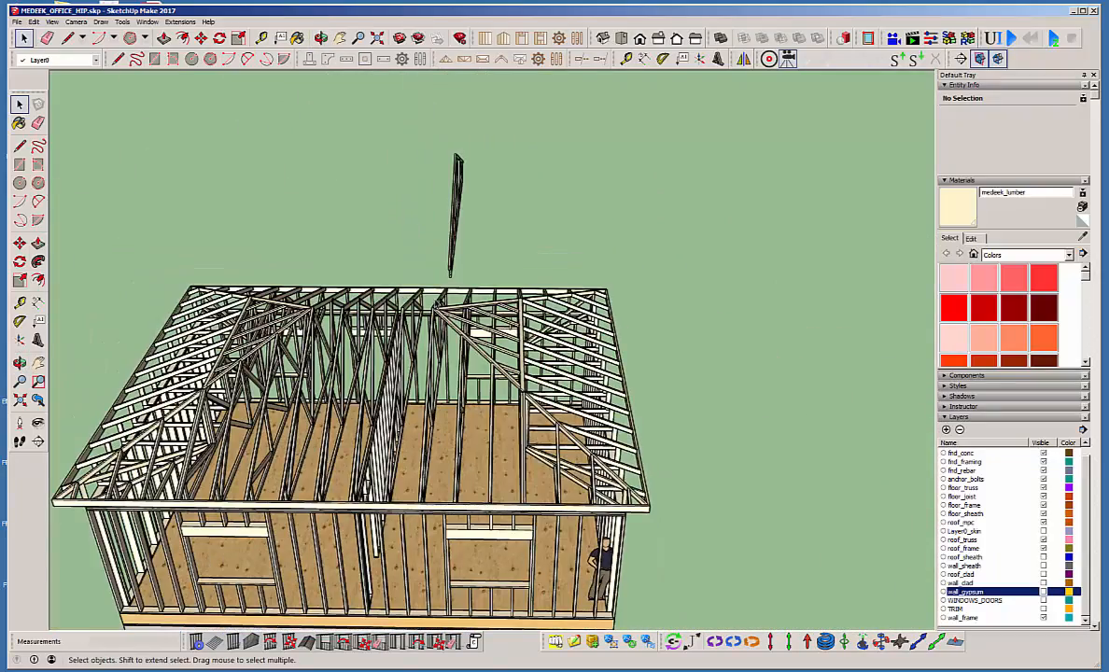
Review the whole stepdown hip roof framing from the long side and from the hip-end corner.
{"action": "scroll", "coordinate": [476, 306], "scroll_direction": "up", "scroll_amount": 3}
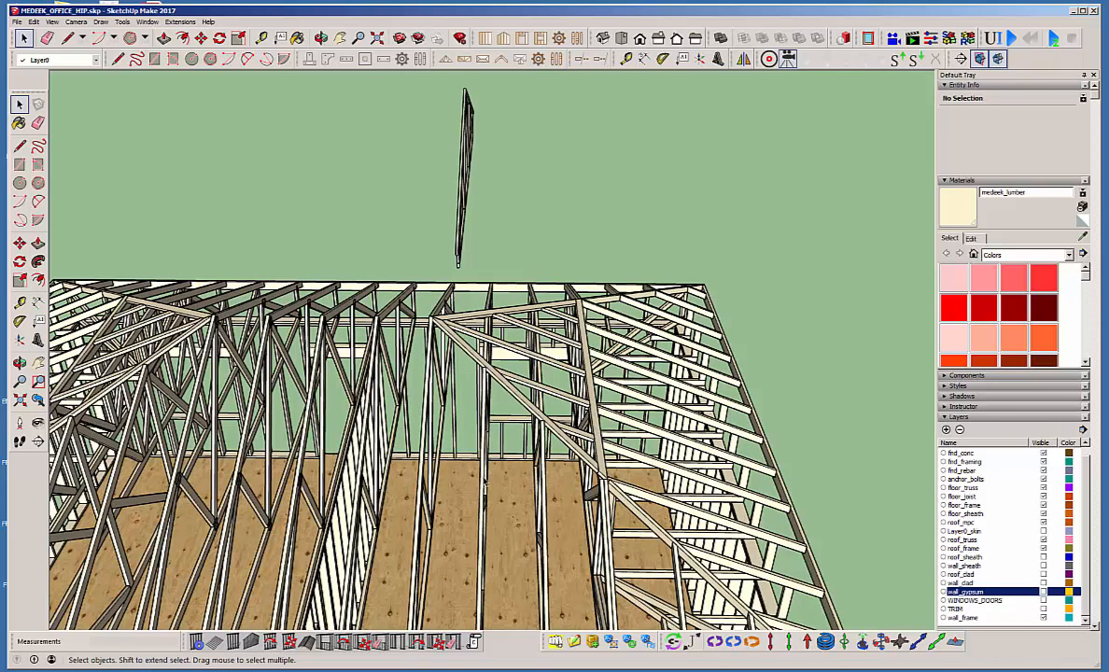
{"action": "scroll", "coordinate": [588, 364], "scroll_direction": "down", "scroll_amount": 3}
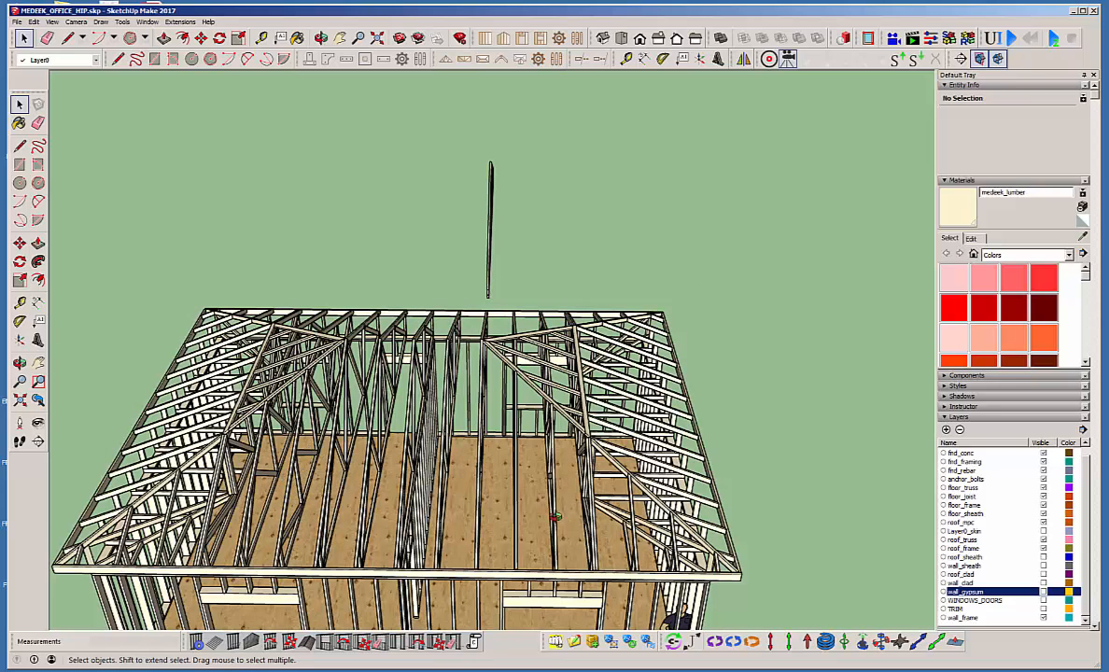
{"action": "middle_click_drag", "start_coordinate": [515, 478], "coordinate": [419, 458]}
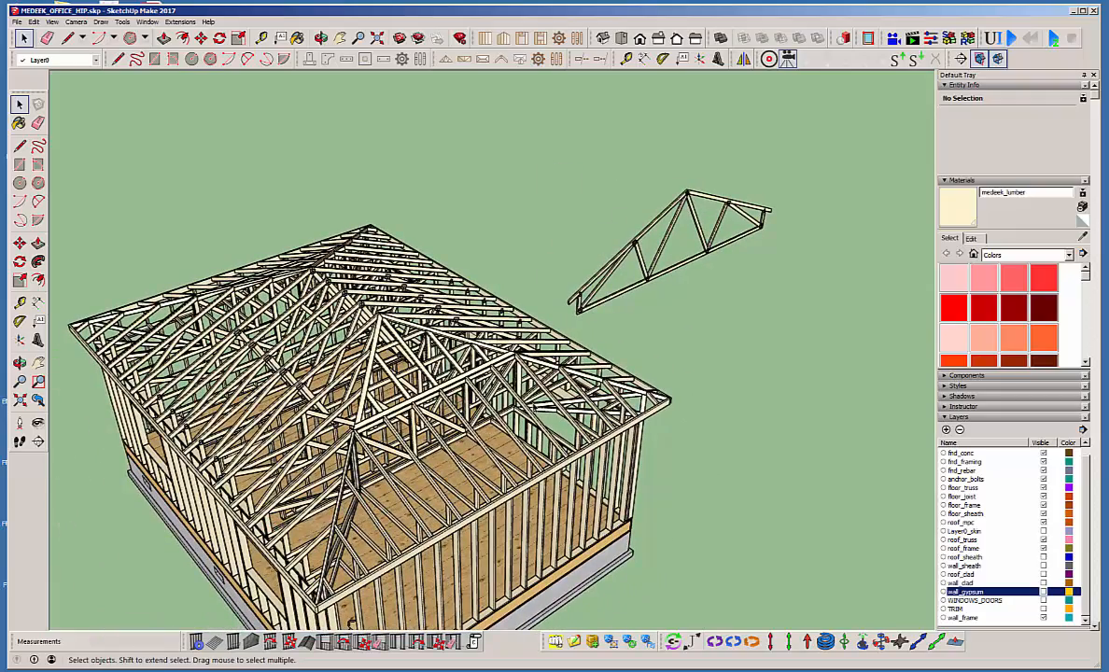
{"action": "scroll", "coordinate": [764, 378], "scroll_direction": "down", "scroll_amount": 3}
{"action": "scroll", "coordinate": [375, 493], "scroll_direction": "up", "scroll_amount": 3}
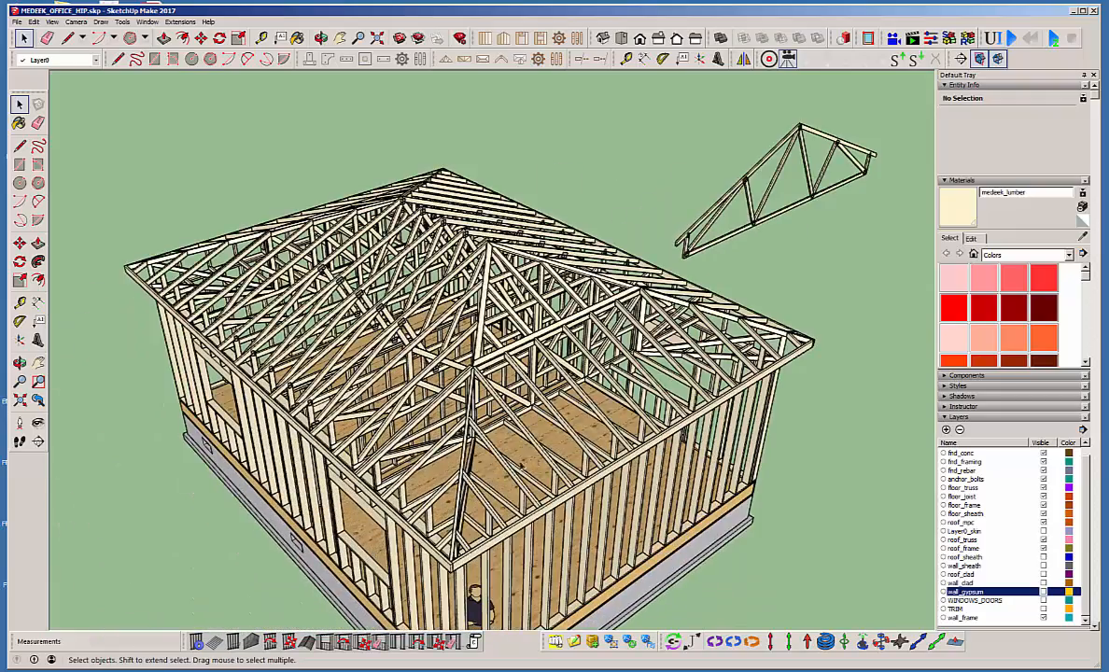
{"action": "scroll", "coordinate": [454, 348], "scroll_direction": "up", "scroll_amount": 3}
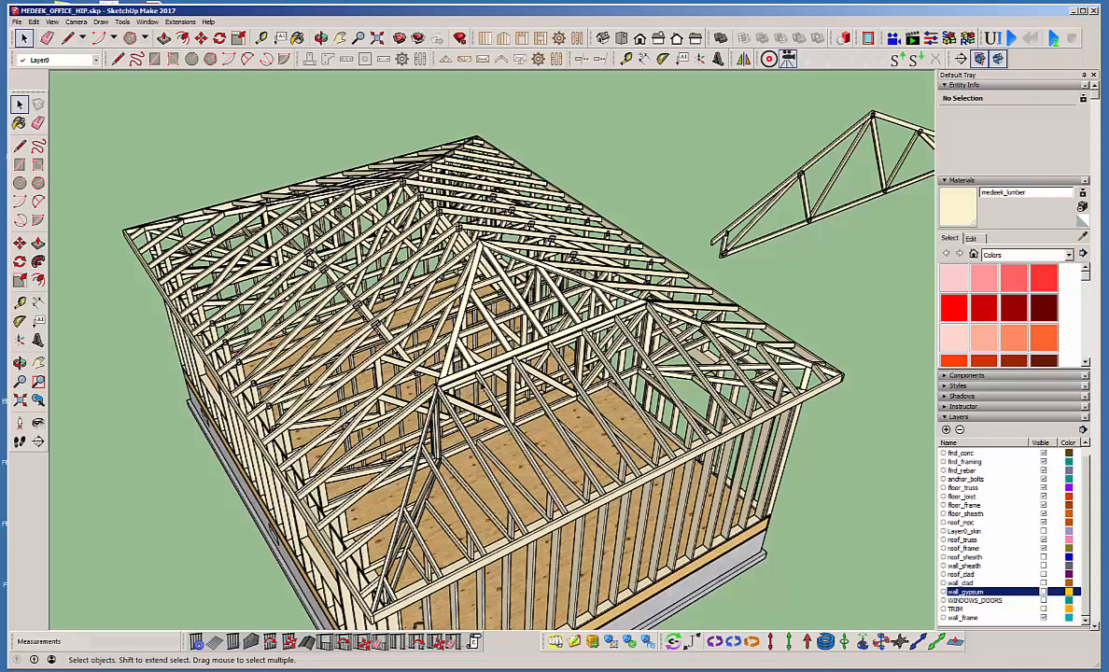
Delete the stepdown hip truss roof assembly from the building.
{"action": "scroll", "coordinate": [497, 315], "scroll_direction": "down", "scroll_amount": 3}
{"action": "left_click", "coordinate": [560, 304]}
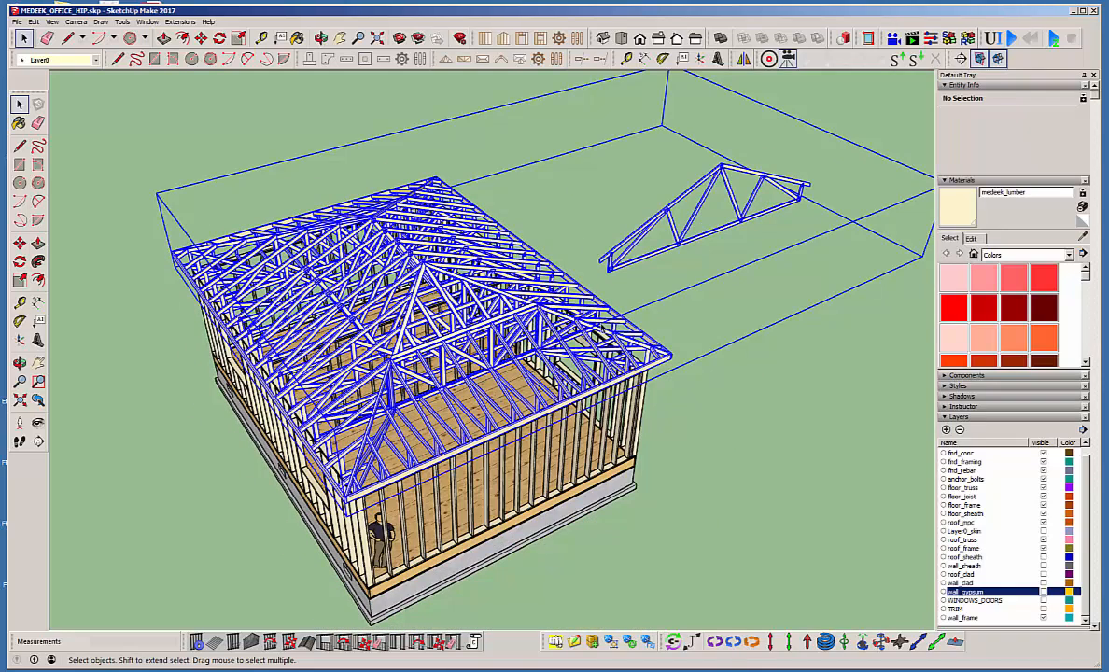
{"action": "key", "text": "Delete"}
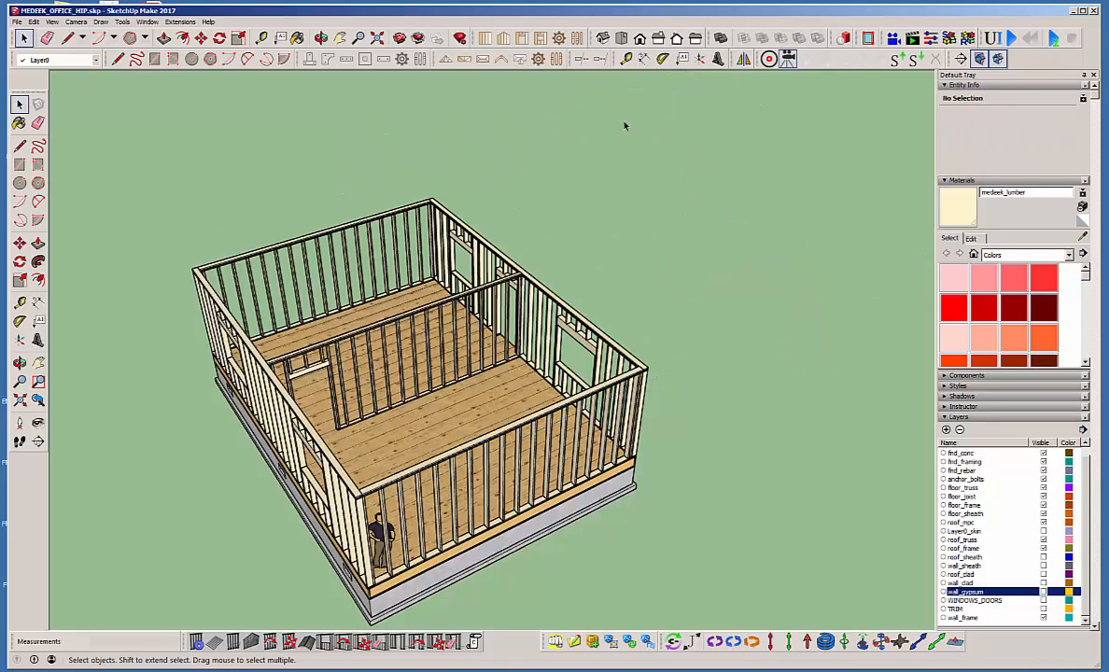
Start a new Medeek truss set using the Terminal Hip Set family.
{"action": "left_click", "coordinate": [482, 59]}
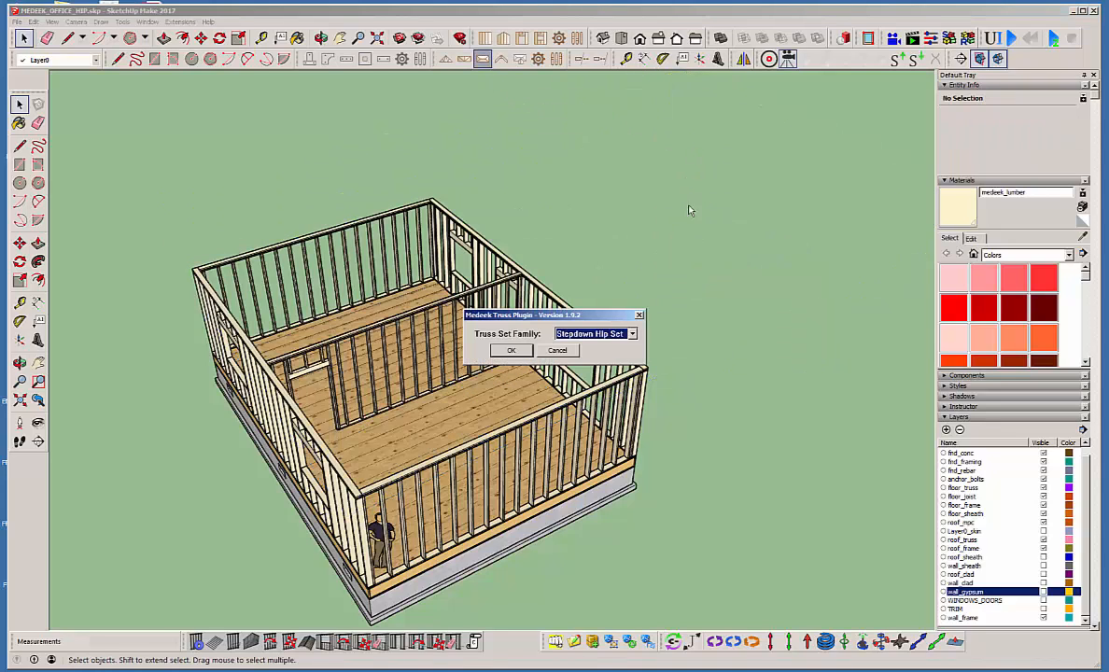
{"action": "left_click", "coordinate": [632, 334]}
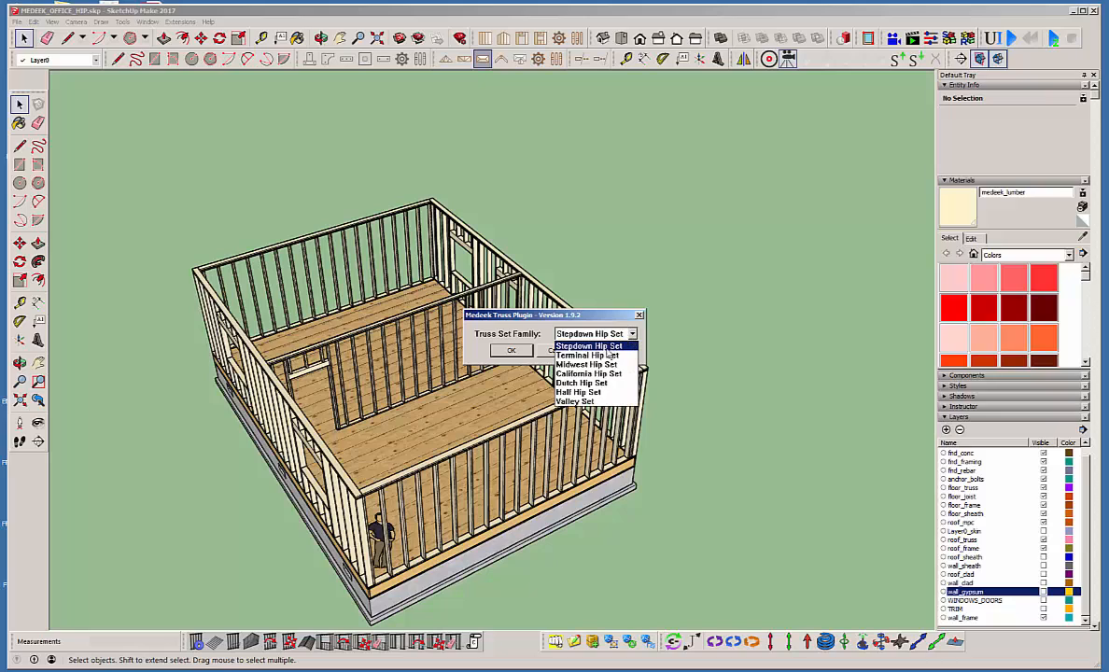
{"action": "left_click", "coordinate": [609, 355]}
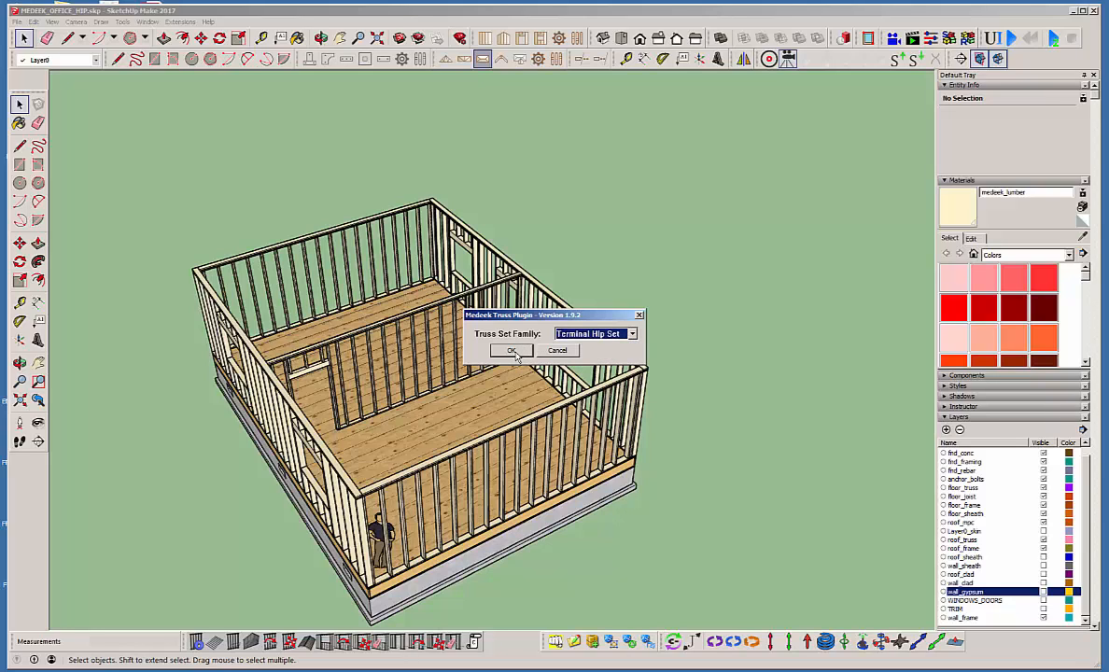
{"action": "left_click", "coordinate": [512, 351]}
Locate the terminal hip roof on the wall plates by picking the front left, second front and rear building corners.
{"action": "scroll", "coordinate": [394, 384], "scroll_direction": "up", "scroll_amount": 5}
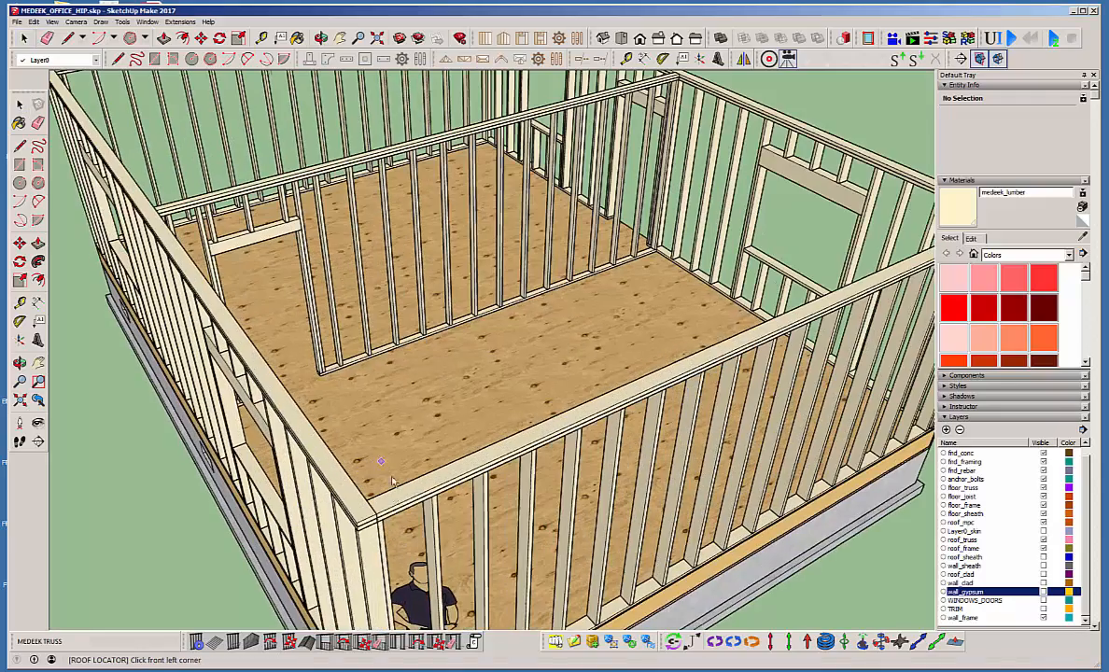
{"action": "left_click", "coordinate": [362, 519]}
{"action": "scroll", "coordinate": [362, 519], "scroll_direction": "down", "scroll_amount": 5}
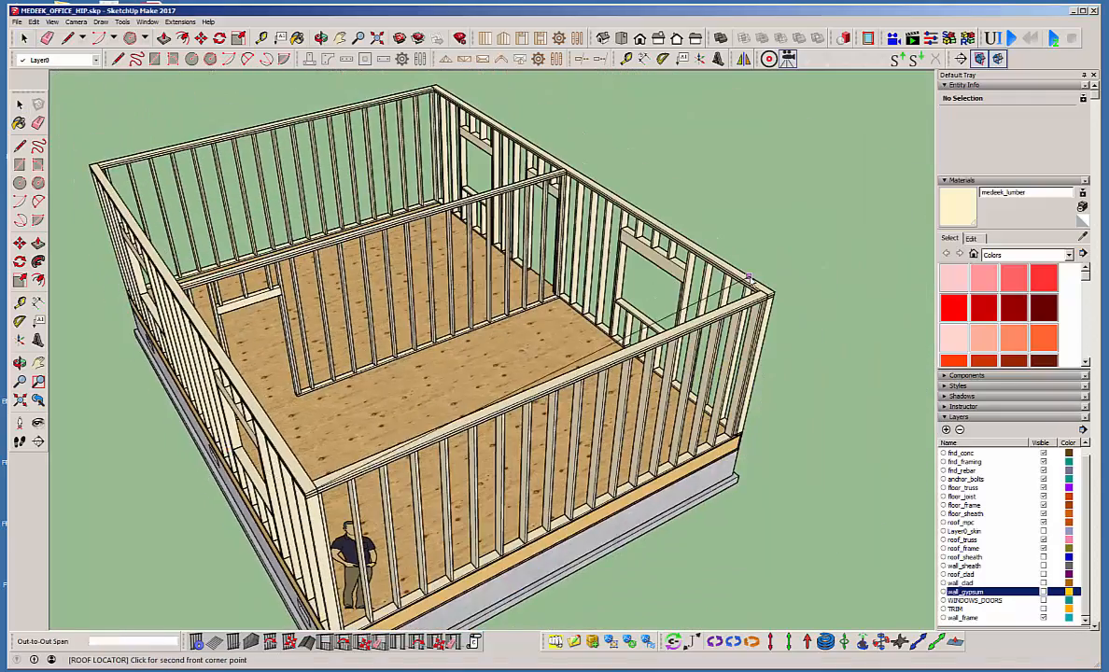
{"action": "scroll", "coordinate": [803, 310], "scroll_direction": "up", "scroll_amount": 5}
{"action": "left_click", "coordinate": [784, 306]}
{"action": "scroll", "coordinate": [803, 310], "scroll_direction": "down", "scroll_amount": 5}
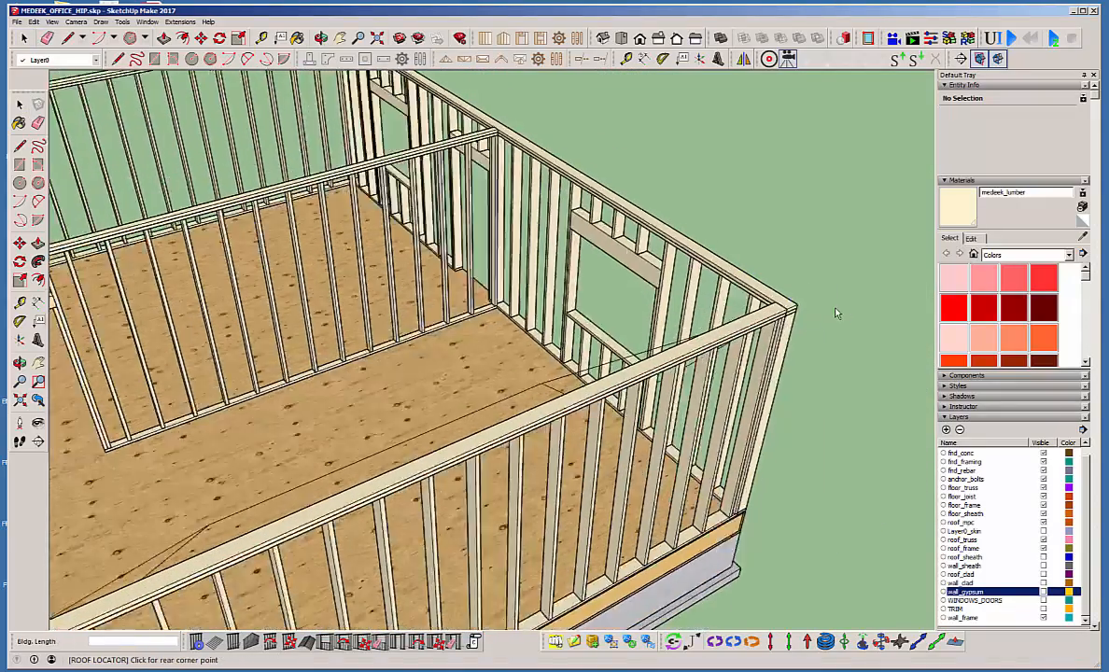
{"action": "middle_click_drag", "start_coordinate": [522, 238], "coordinate": [756, 284]}
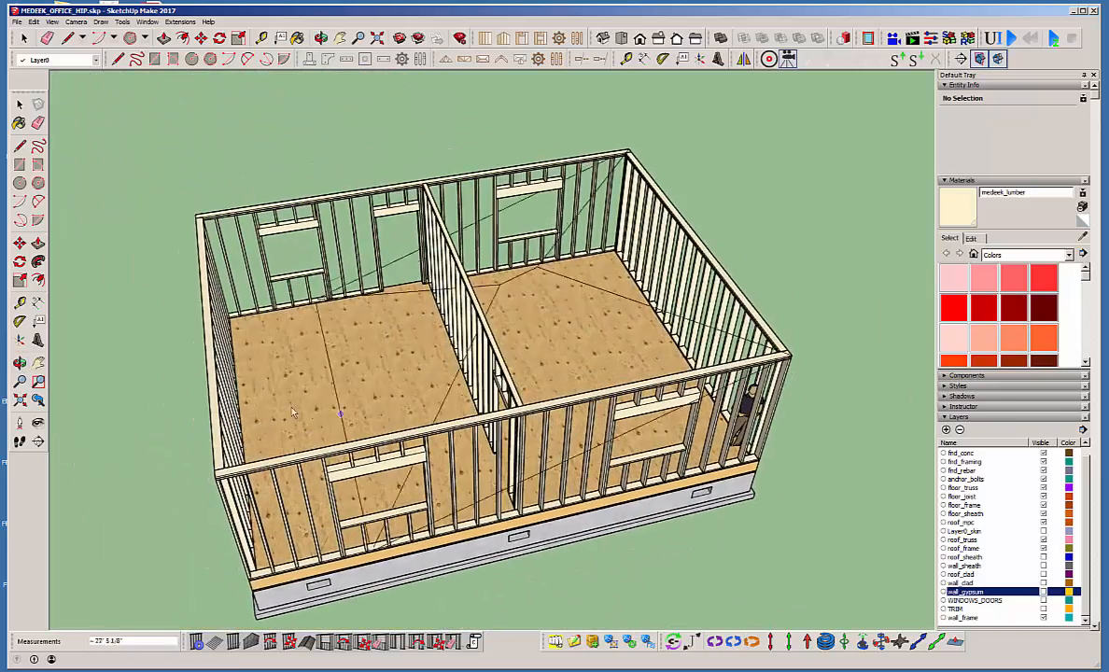
{"action": "scroll", "coordinate": [217, 462], "scroll_direction": "up", "scroll_amount": 2}
{"action": "scroll", "coordinate": [149, 472], "scroll_direction": "up", "scroll_amount": 2}
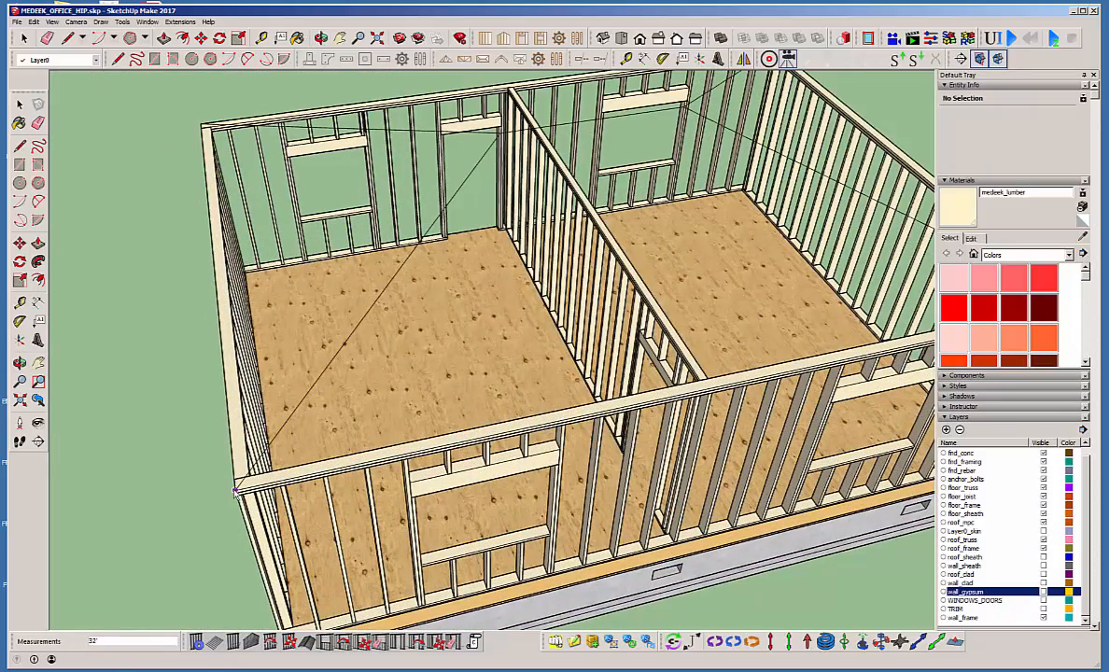
{"action": "left_click", "coordinate": [235, 490]}
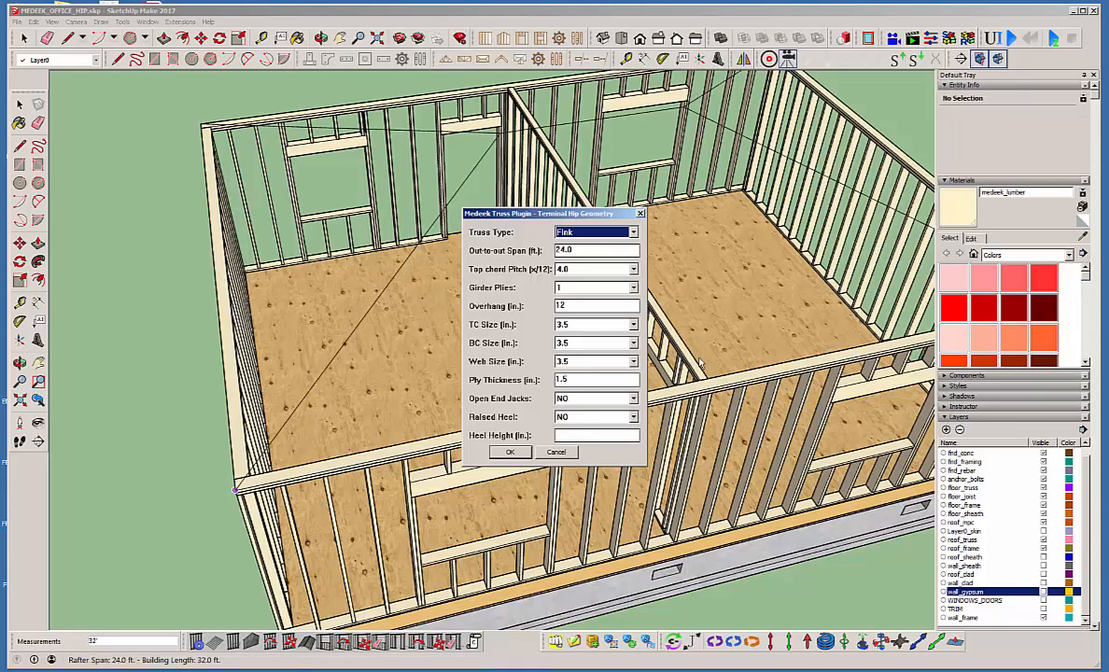
{"action": "left_click_drag", "start_coordinate": [619, 216], "coordinate": [633, 224]}
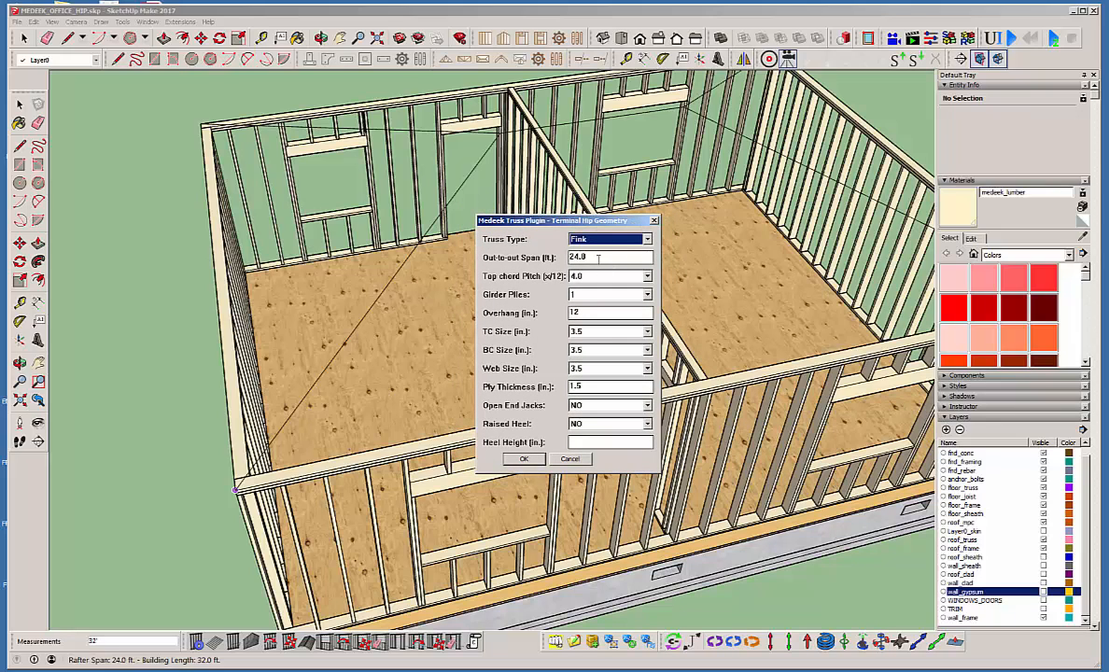
{"action": "left_click_drag", "start_coordinate": [553, 217], "coordinate": [563, 222]}
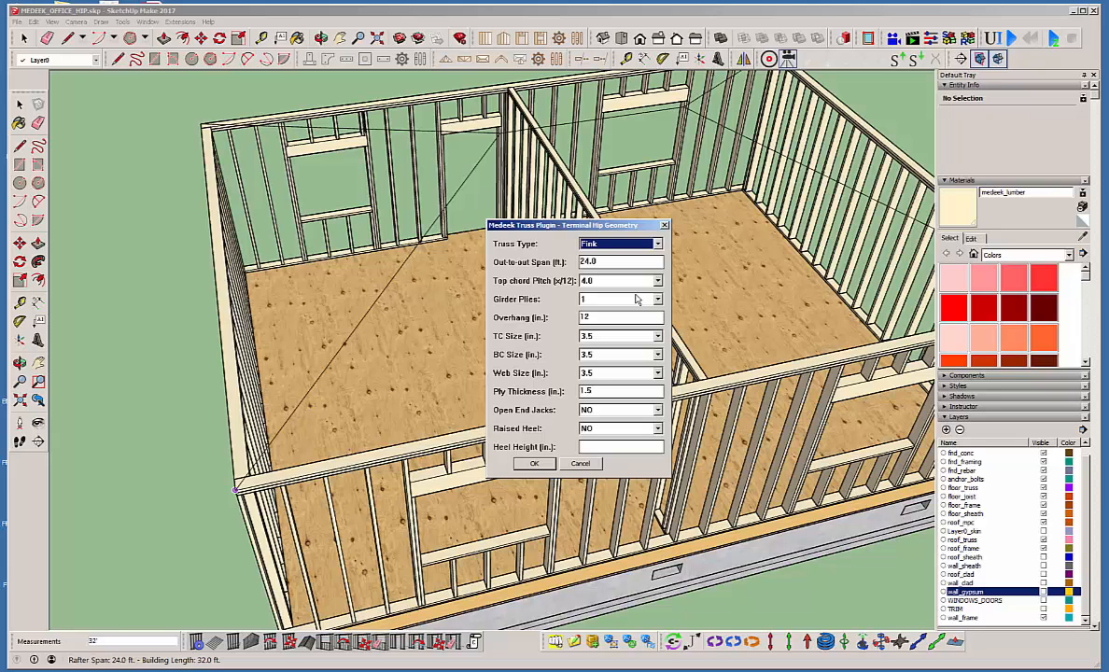
{"action": "left_click_drag", "start_coordinate": [555, 216], "coordinate": [550, 213]}
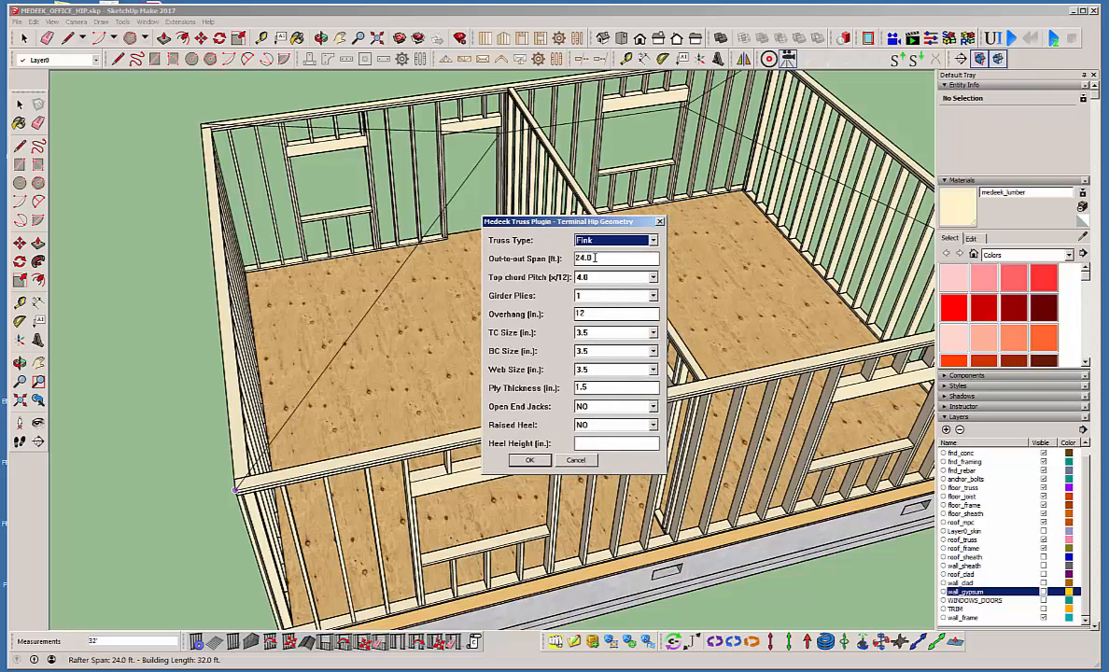
{"action": "mouse_move", "coordinate": [569, 221]}
{"action": "left_mouse_down"}
{"action": "mouse_move", "coordinate": [584, 214]}
{"action": "mouse_move", "coordinate": [575, 218]}
{"action": "left_mouse_up"}
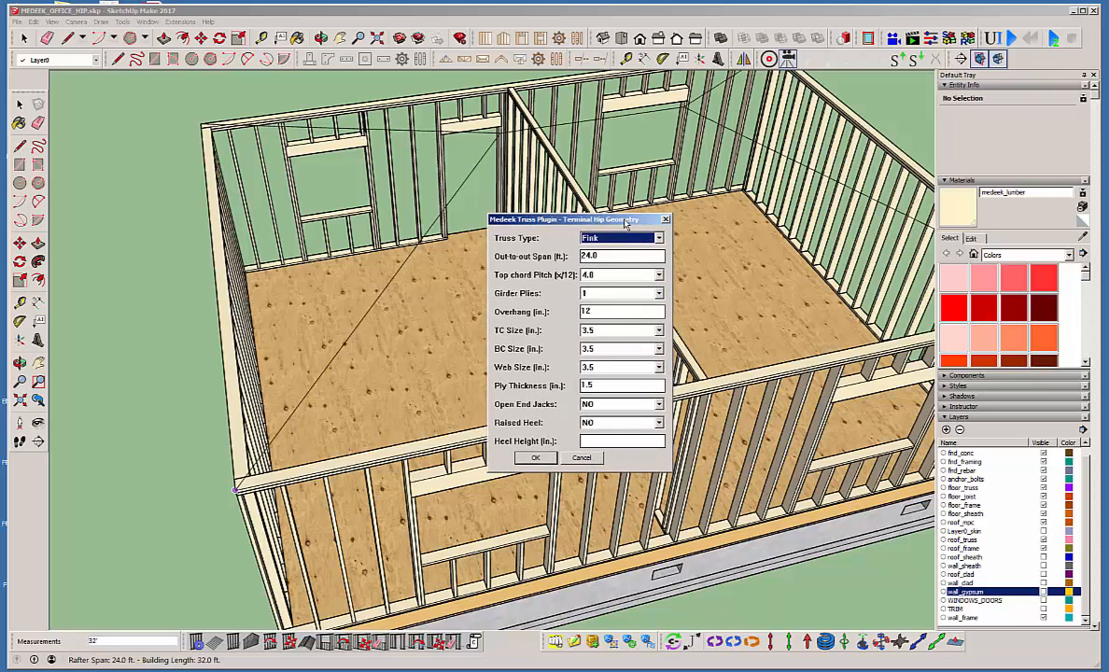
Set the top chord pitch to 6/12 and generate the Fink terminal hip roof with the preset parameters and advanced roof options.
{"action": "left_click", "coordinate": [659, 276]}
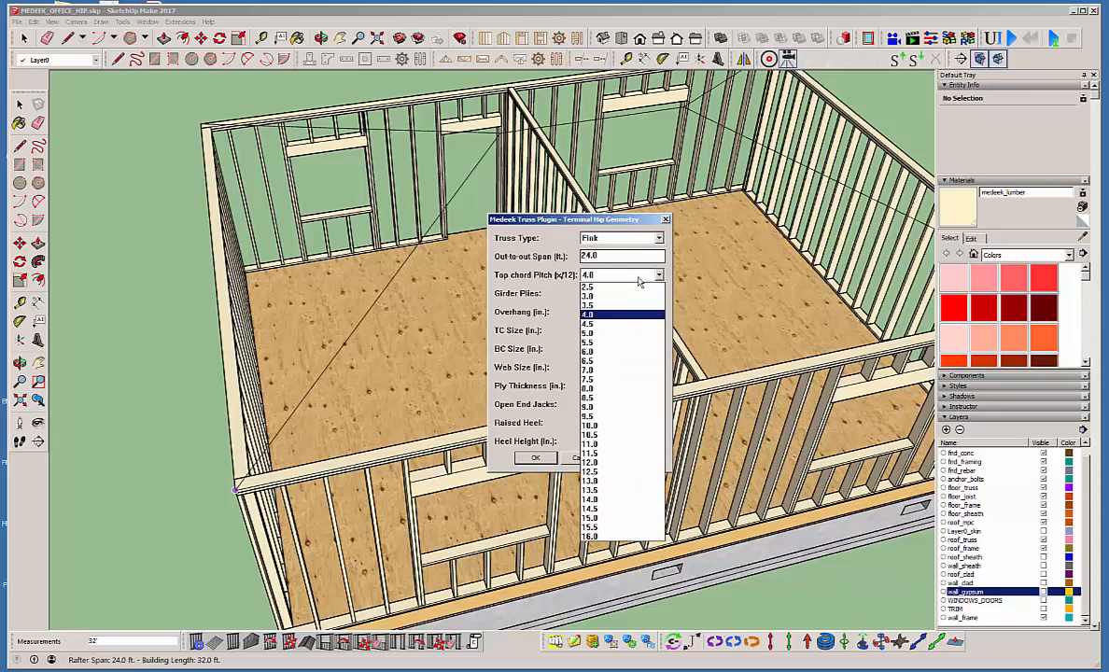
{"action": "left_click", "coordinate": [600, 351]}
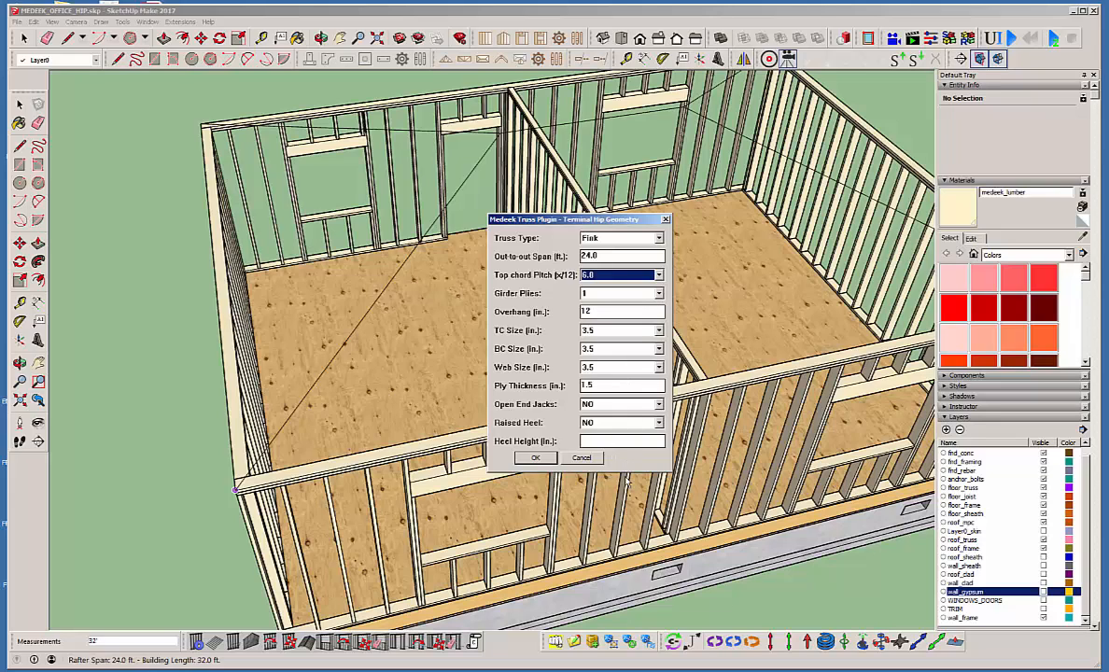
{"action": "left_click", "coordinate": [535, 458]}
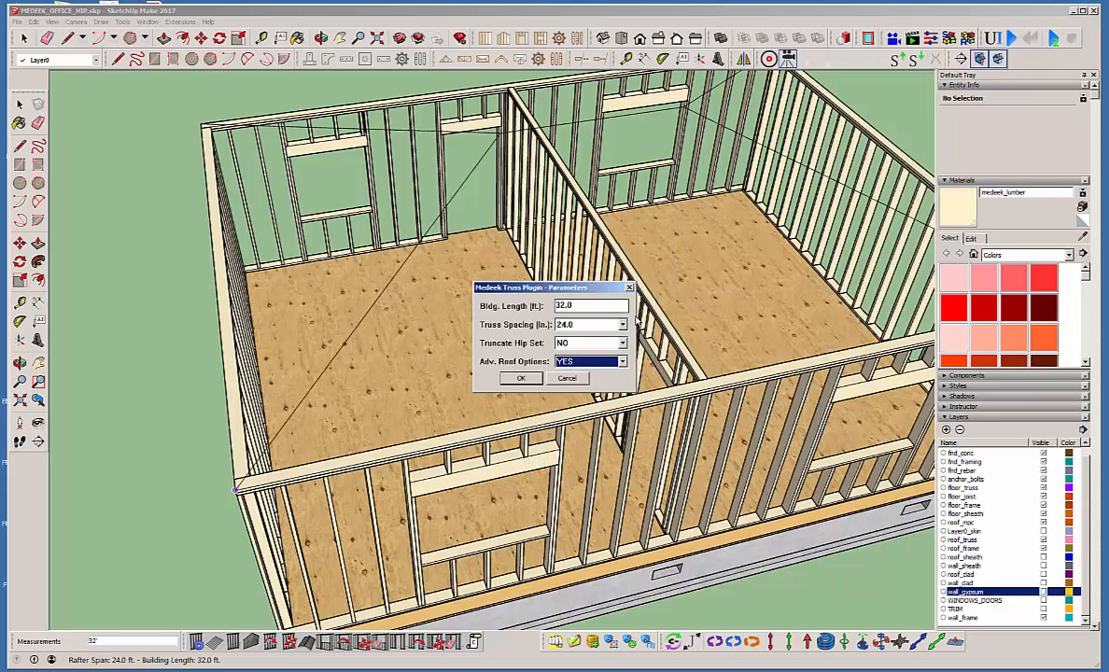
{"action": "left_click", "coordinate": [531, 382]}
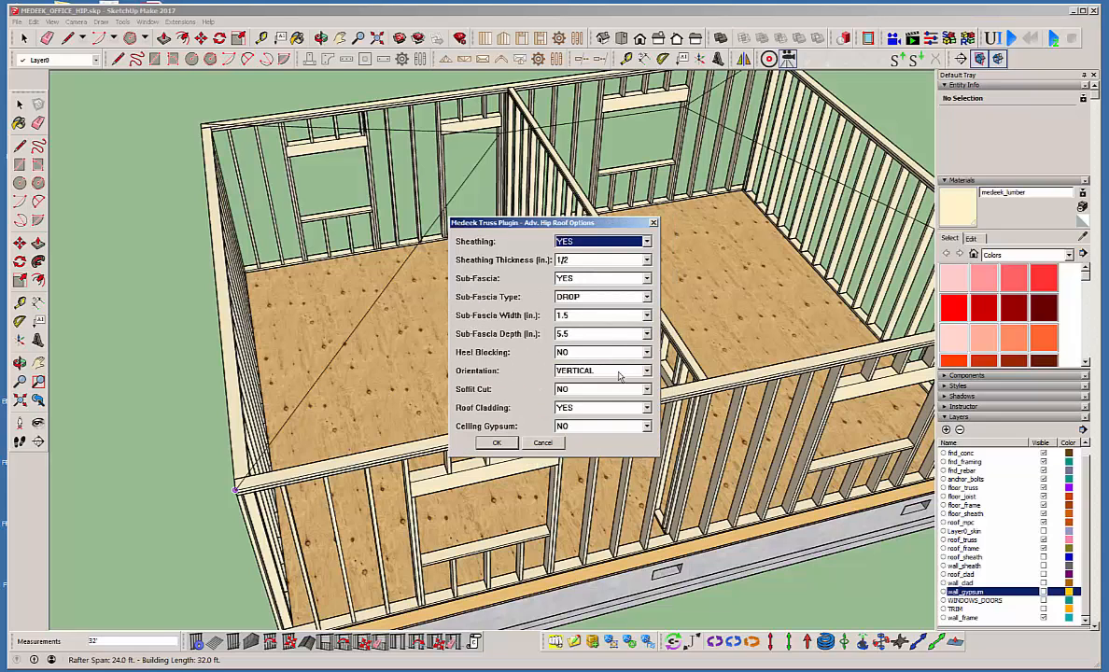
{"action": "left_click", "coordinate": [498, 443]}
Review the new terminal hip roof as a whole from the long wall and the hip-end corner.
{"action": "scroll", "coordinate": [371, 390], "scroll_direction": "down", "scroll_amount": 4}
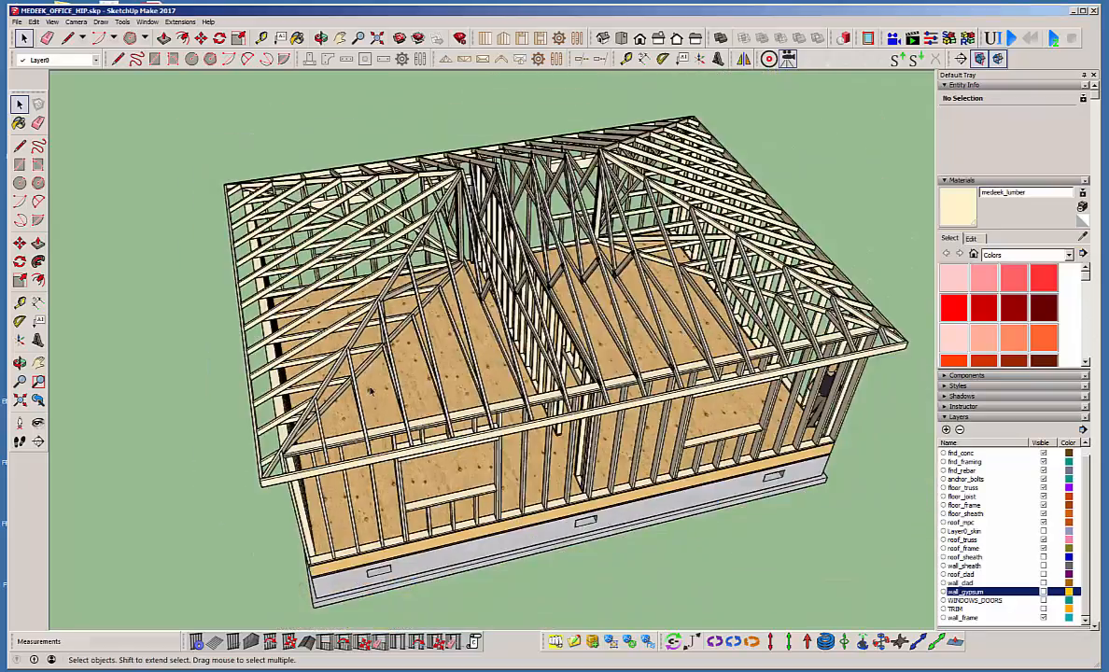
{"action": "middle_click_drag", "start_coordinate": [370, 390], "coordinate": [507, 295]}
{"action": "middle_click_drag", "start_coordinate": [603, 378], "coordinate": [542, 390]}
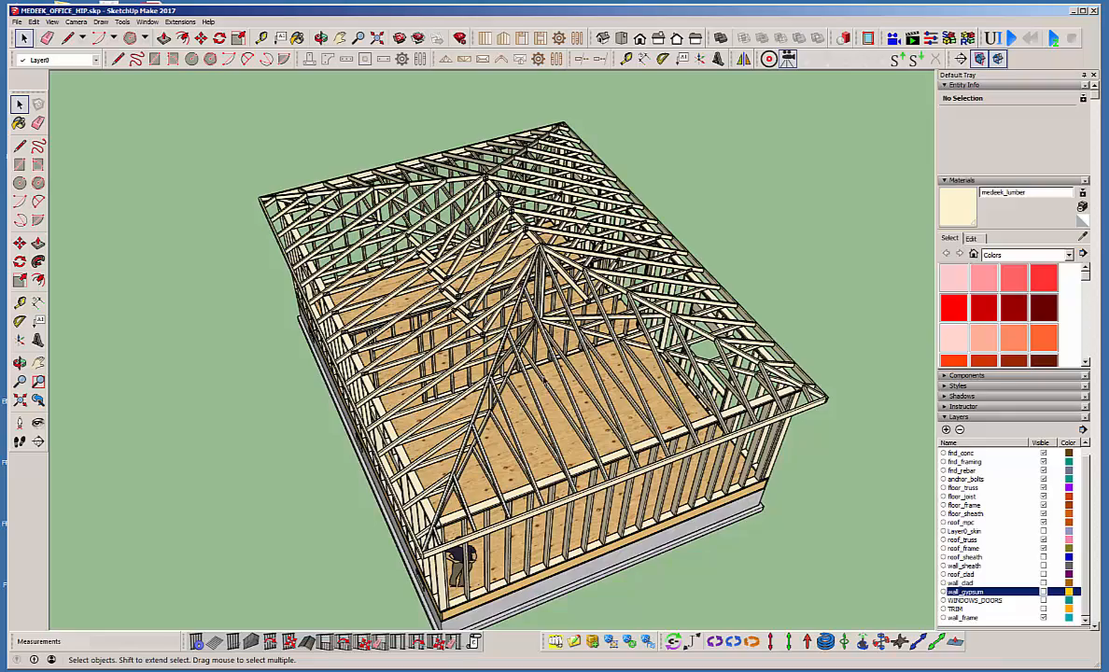
{"action": "middle_click_drag", "start_coordinate": [507, 449], "coordinate": [535, 423]}
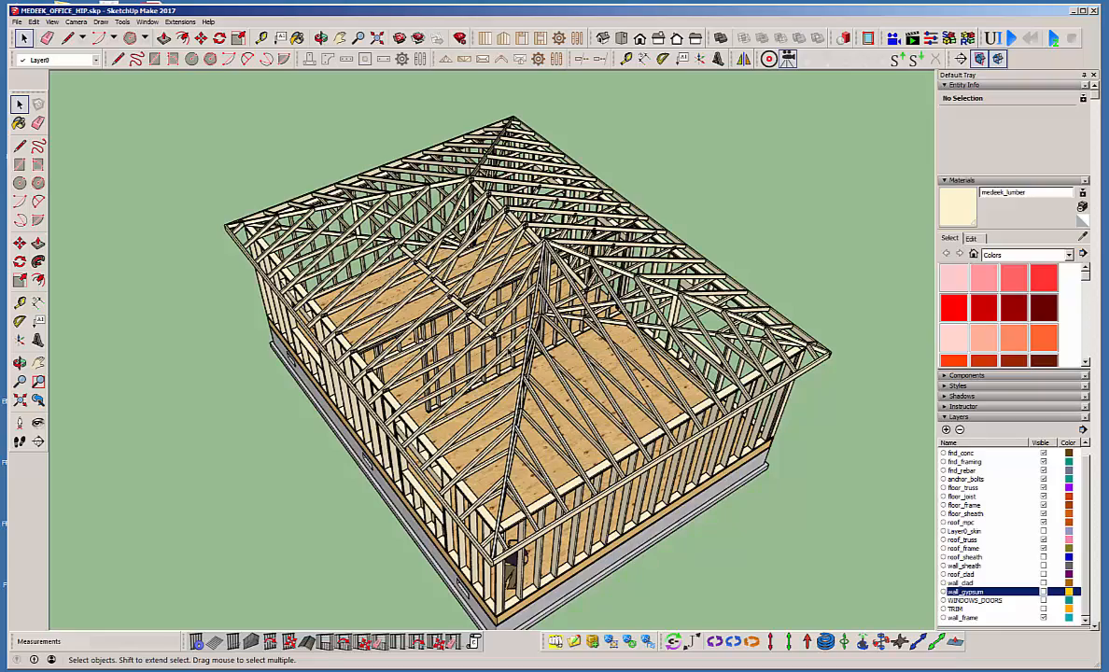
Examine how the jacks, hip corner members and first full trusses meet at the hip ends of the terminal hip roof.
{"action": "scroll", "coordinate": [469, 351], "scroll_direction": "up", "scroll_amount": 5}
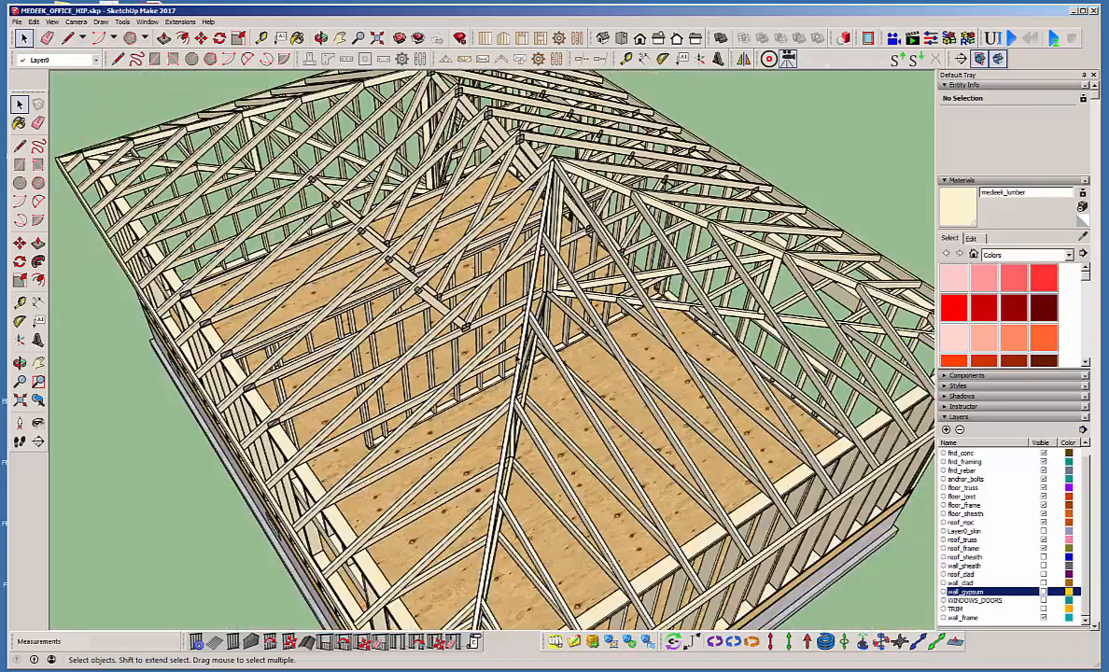
{"action": "middle_click_drag", "start_coordinate": [507, 575], "coordinate": [556, 443]}
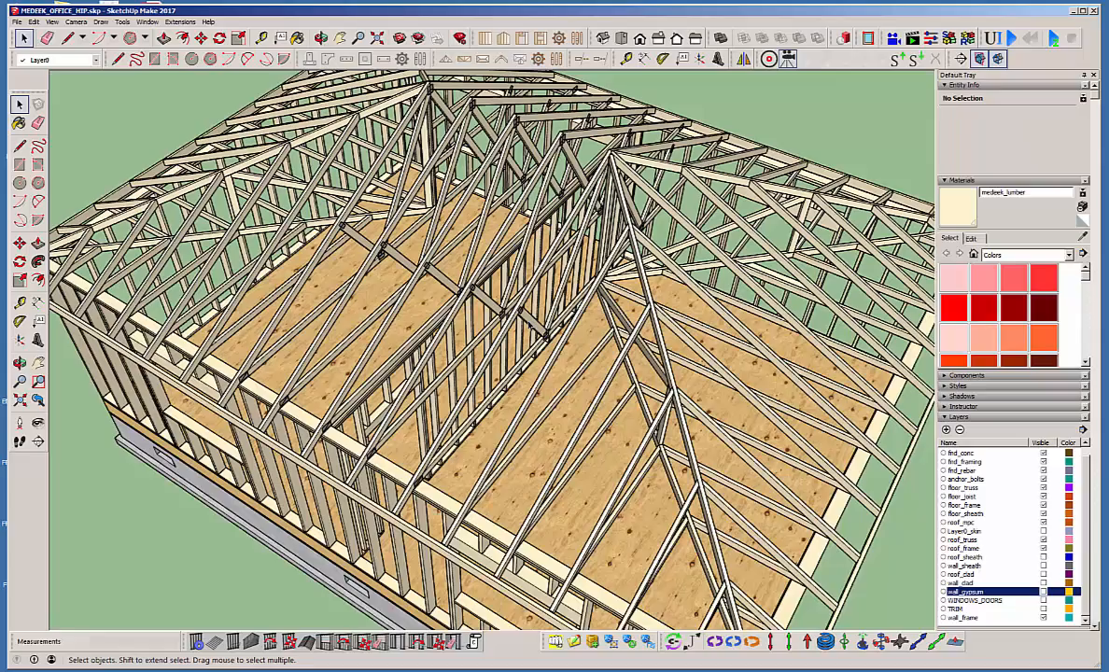
{"action": "middle_click_drag", "start_coordinate": [489, 301], "coordinate": [670, 259]}
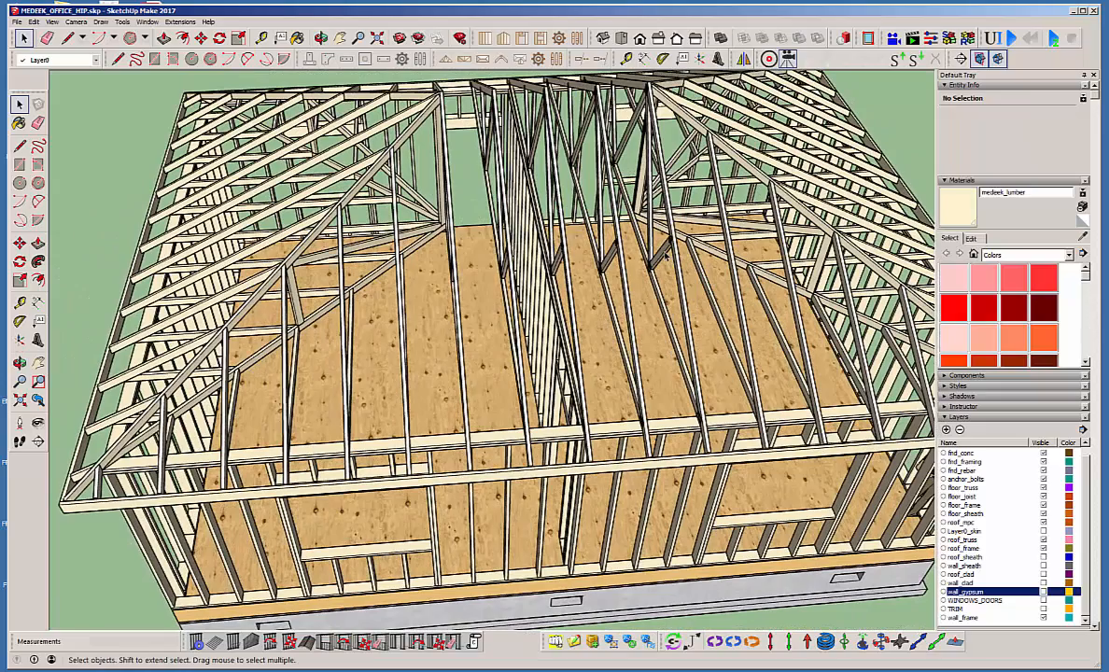
{"action": "scroll", "coordinate": [507, 325], "scroll_direction": "down", "scroll_amount": 5}
{"action": "middle_click_drag", "start_coordinate": [507, 324], "coordinate": [430, 328]}
Delete the terminal hip truss roof from the building.
{"action": "scroll", "coordinate": [535, 323], "scroll_direction": "up", "scroll_amount": 2}
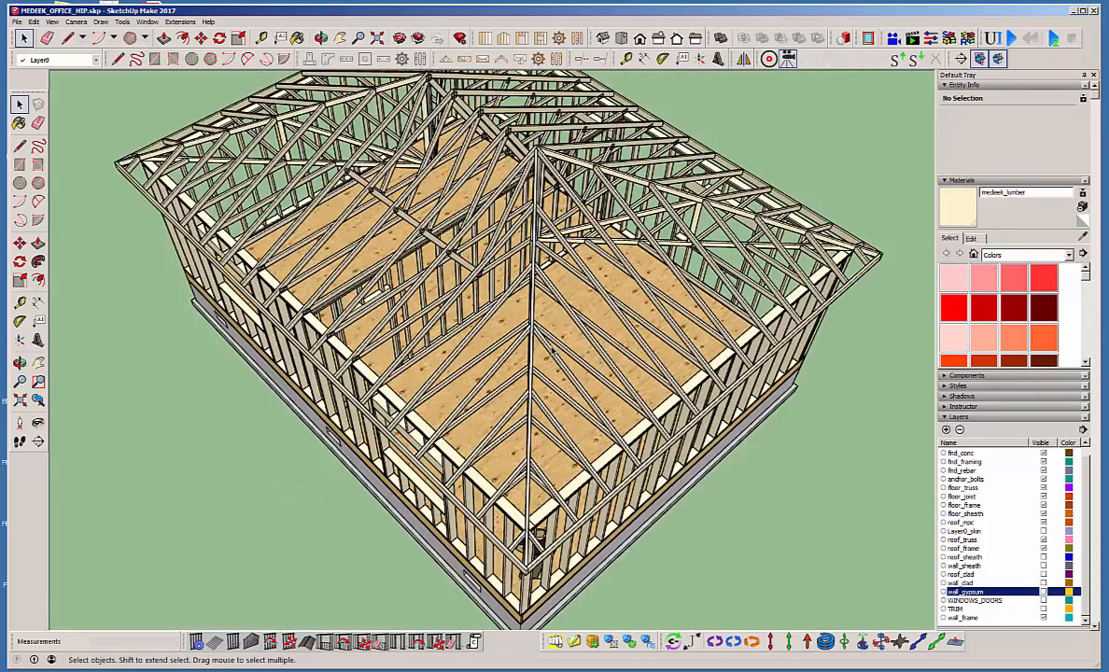
{"action": "left_click", "coordinate": [510, 320]}
{"action": "key", "text": "Delete"}
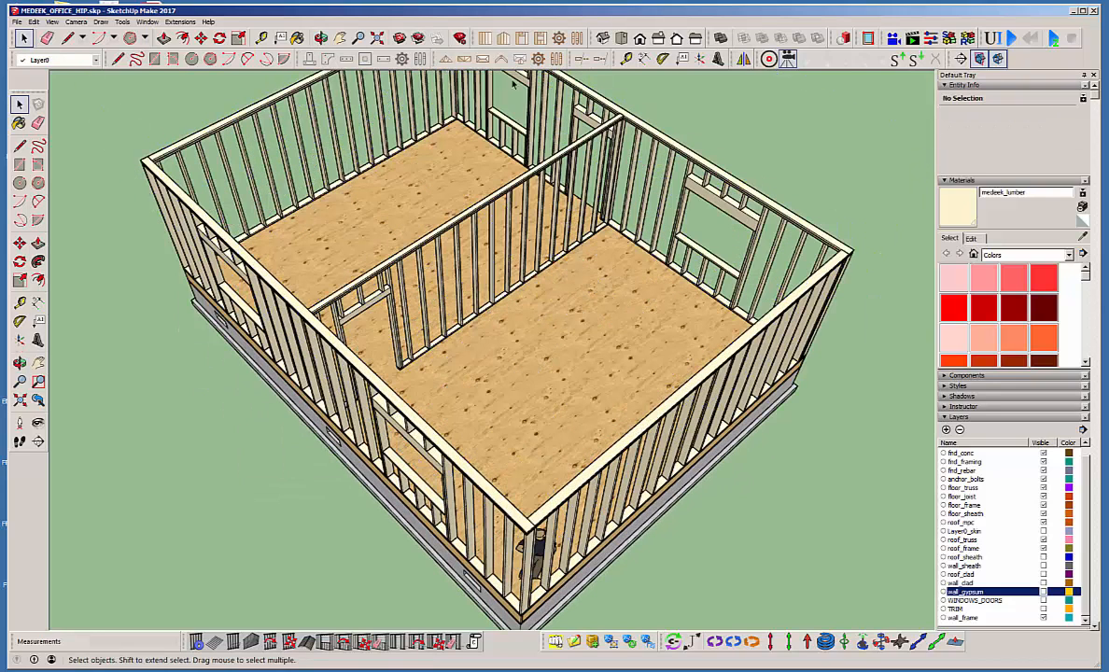
Start a Terminal Hip Set and locate the roof on the three outer wall corners for a 24 ft span and 32 ft building length.
{"action": "left_click", "coordinate": [439, 59]}
{"action": "left_click", "coordinate": [512, 349]}
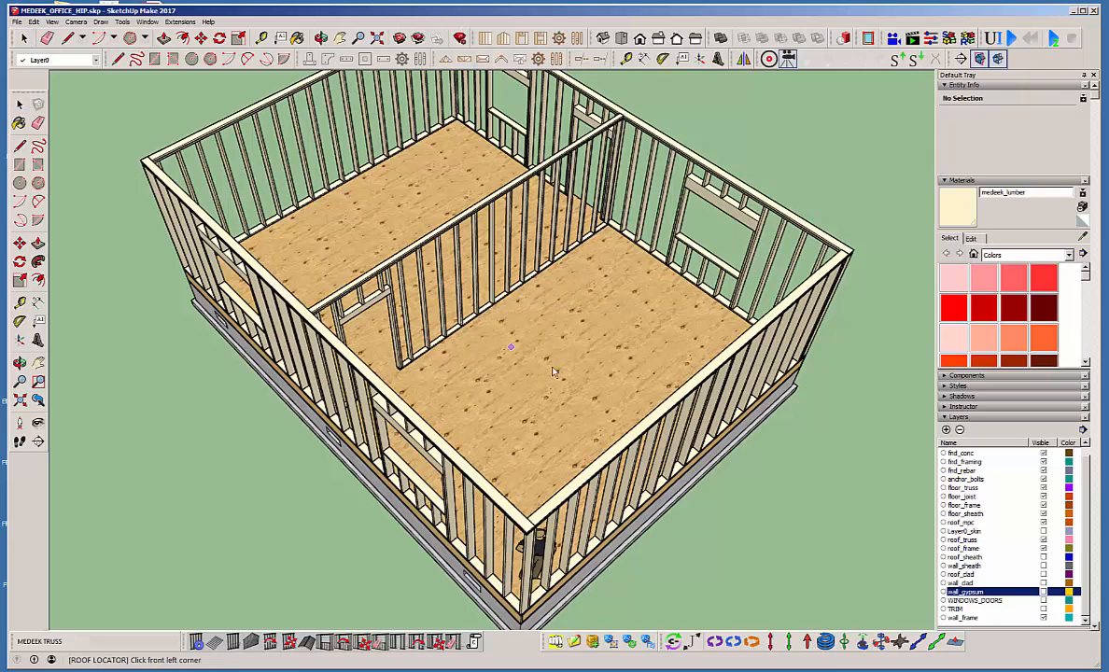
{"action": "left_click", "coordinate": [490, 497]}
{"action": "scroll", "coordinate": [868, 241], "scroll_direction": "up", "scroll_amount": 2}
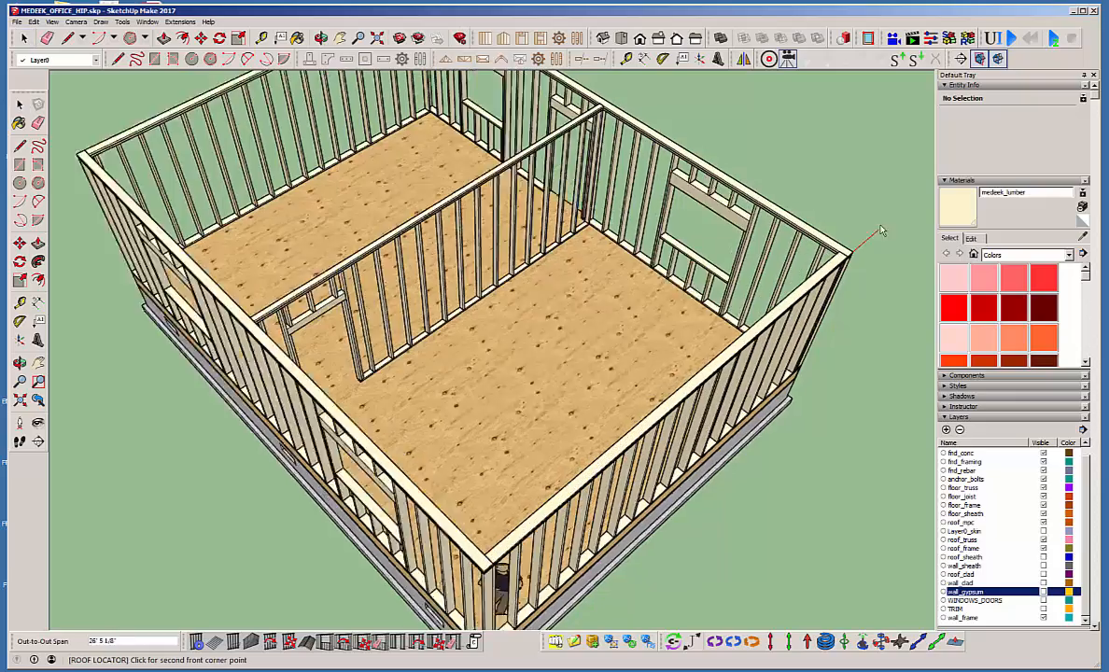
{"action": "scroll", "coordinate": [876, 228], "scroll_direction": "up", "scroll_amount": 2}
{"action": "left_click", "coordinate": [847, 264]}
{"action": "scroll", "coordinate": [717, 280], "scroll_direction": "down", "scroll_amount": 5}
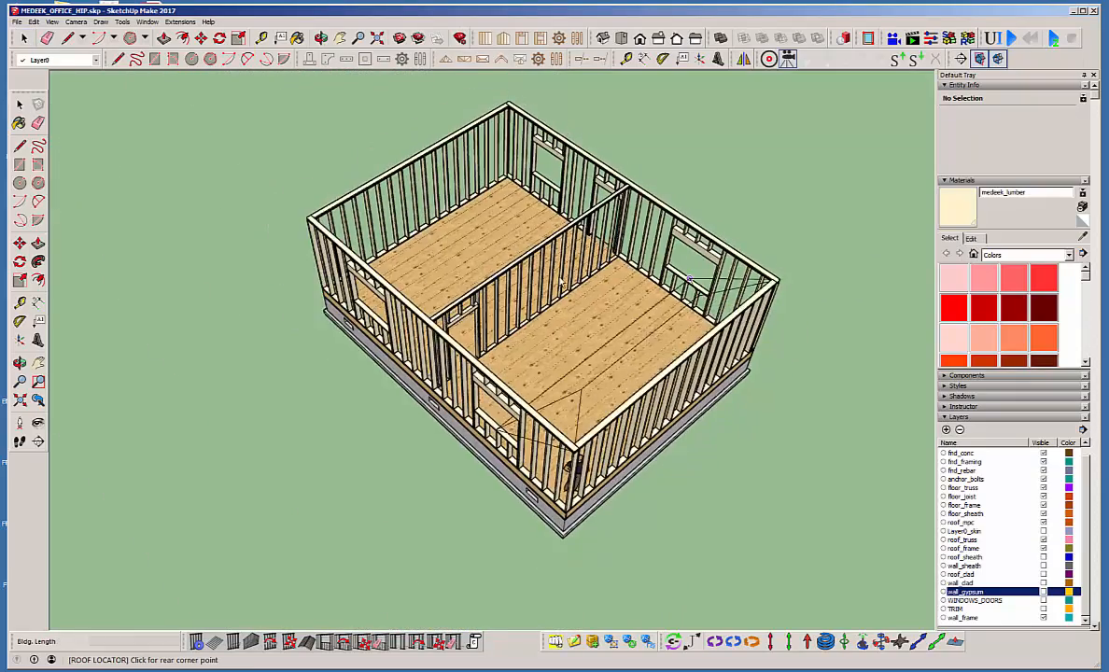
{"action": "scroll", "coordinate": [313, 225], "scroll_direction": "up", "scroll_amount": 3}
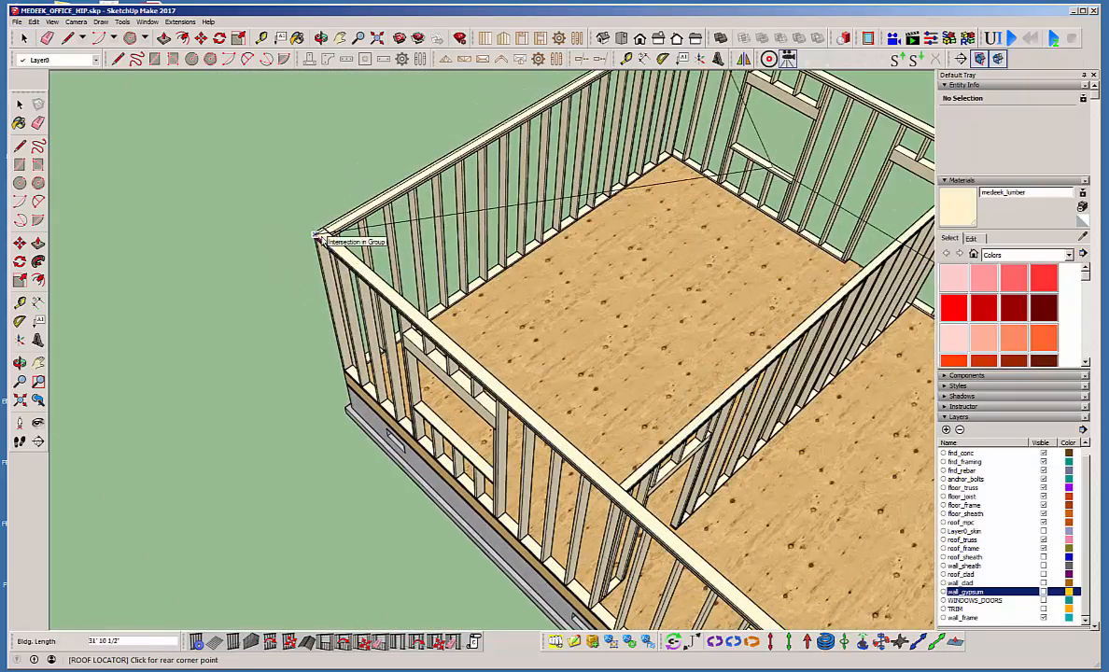
{"action": "left_click", "coordinate": [314, 231]}
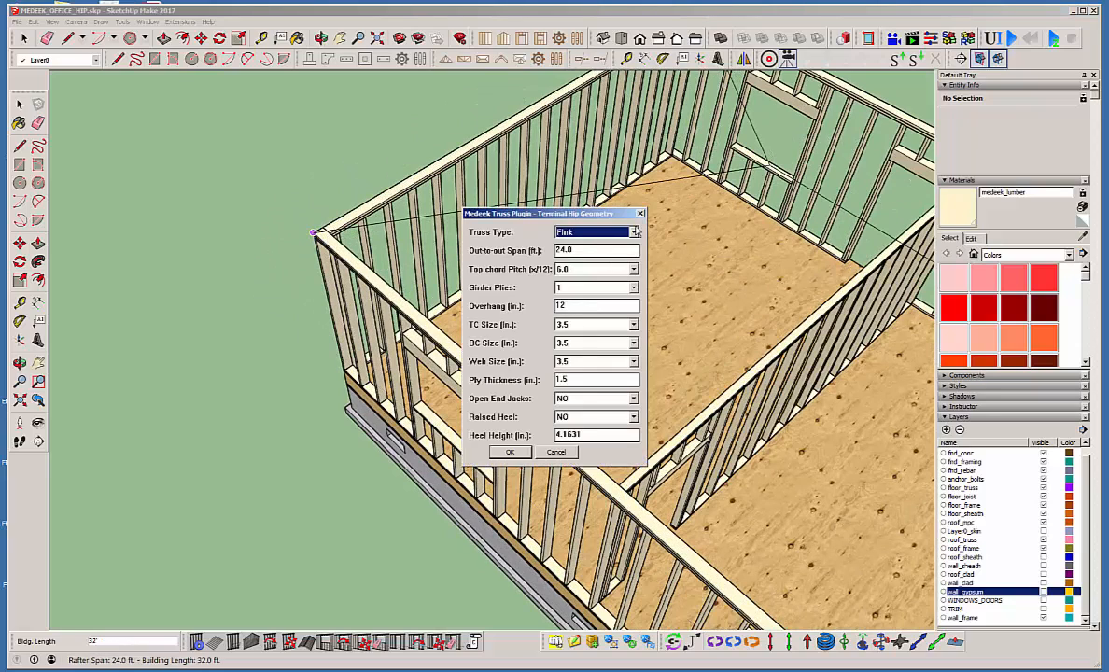
Set the girder plies to 2 and generate the Fink terminal hip roof with the preset advanced roof options.
{"action": "left_click", "coordinate": [634, 289]}
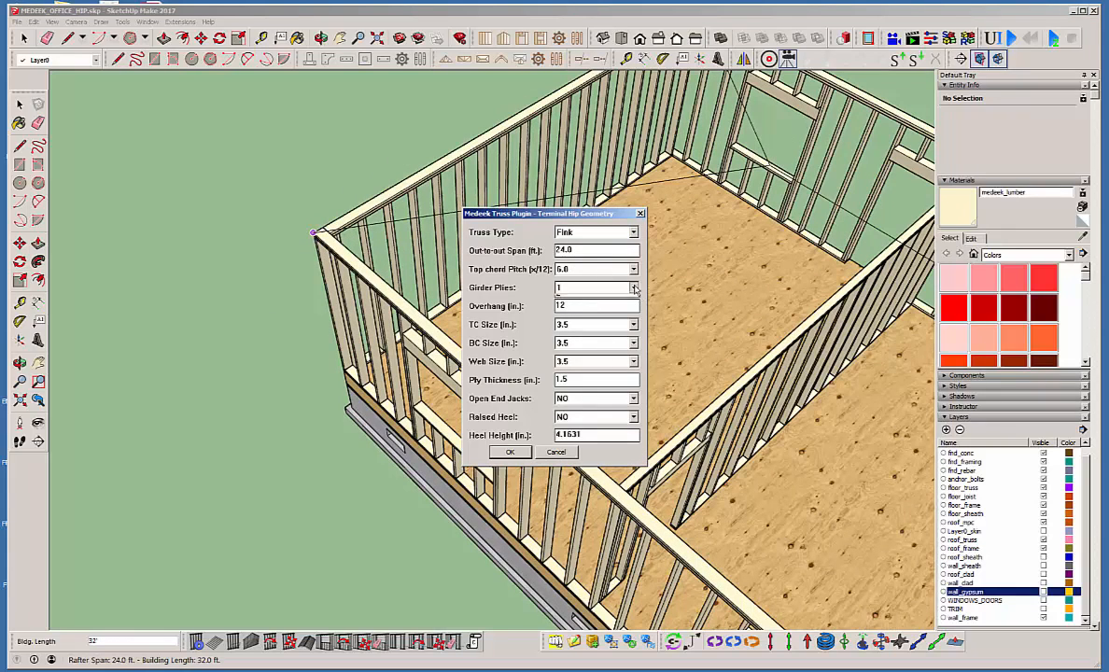
{"action": "left_click", "coordinate": [611, 300]}
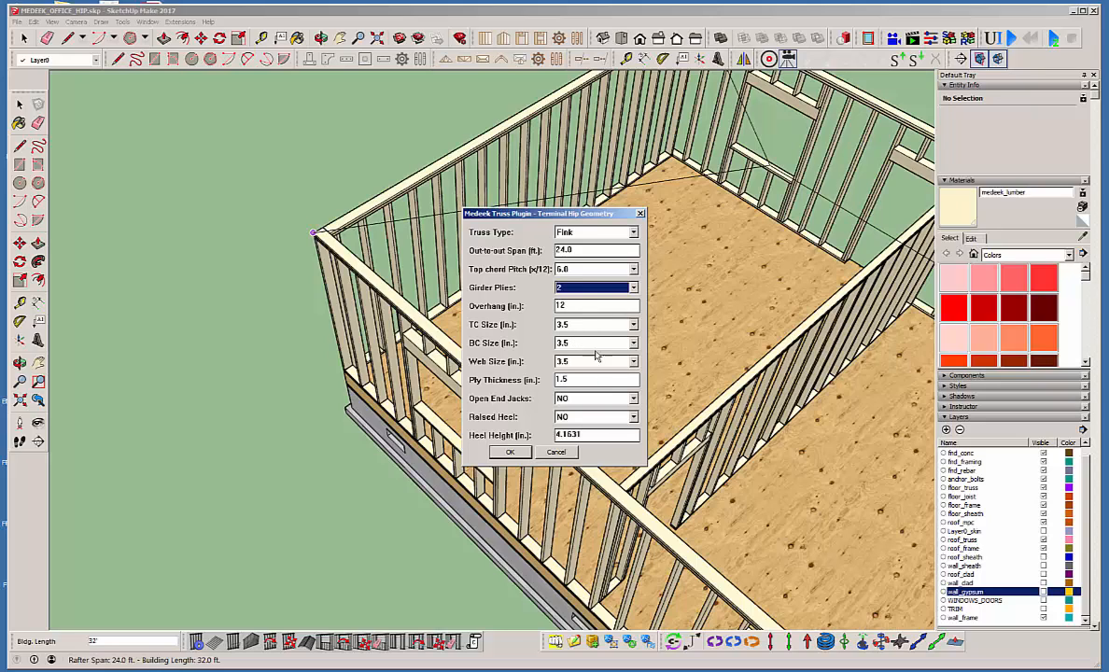
{"action": "left_click", "coordinate": [508, 453]}
{"action": "left_click", "coordinate": [505, 376]}
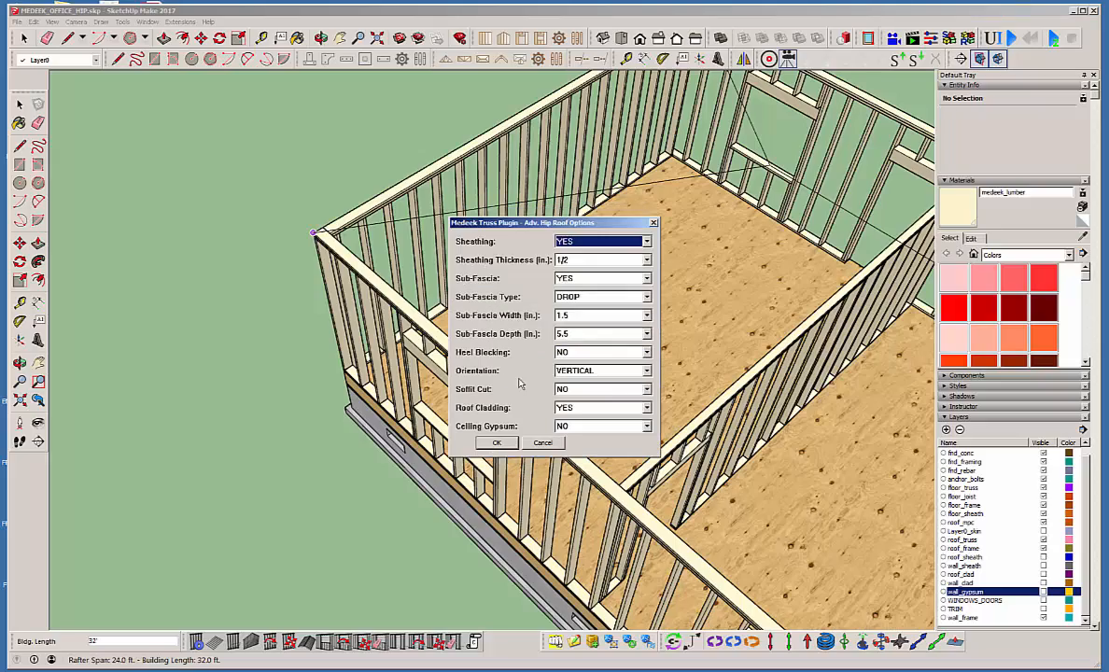
{"action": "left_click", "coordinate": [498, 445]}
Examine the full trusses between the two hip ends and the girder trusses of the new terminal hip roof.
{"action": "scroll", "coordinate": [237, 260], "scroll_direction": "down", "scroll_amount": 5}
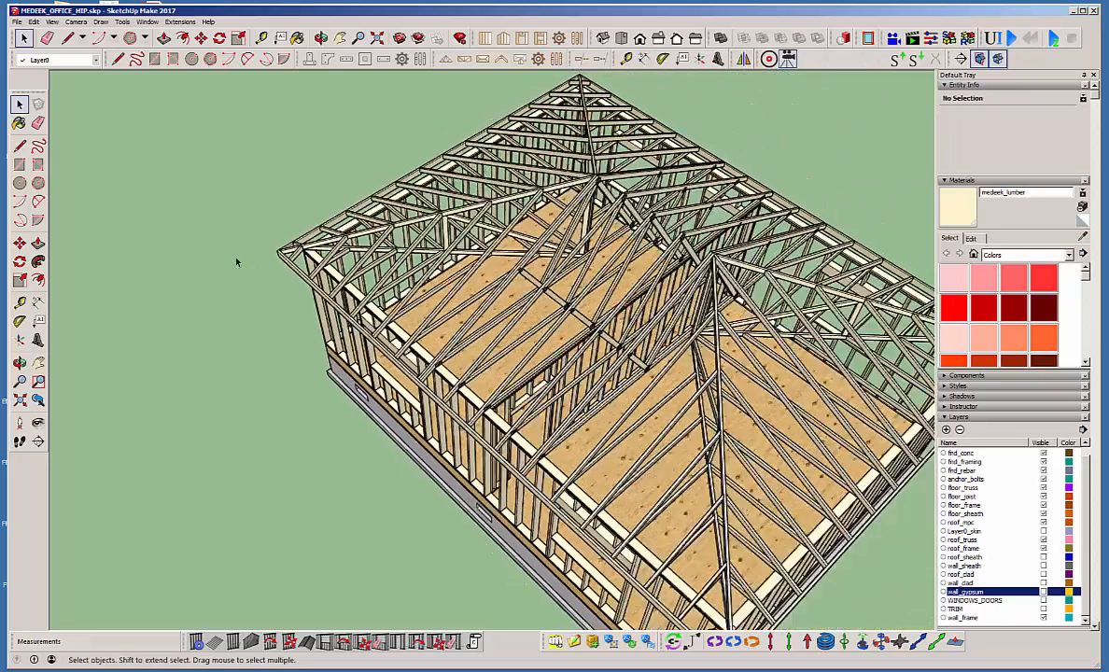
{"action": "scroll", "coordinate": [528, 290], "scroll_direction": "up", "scroll_amount": 8}
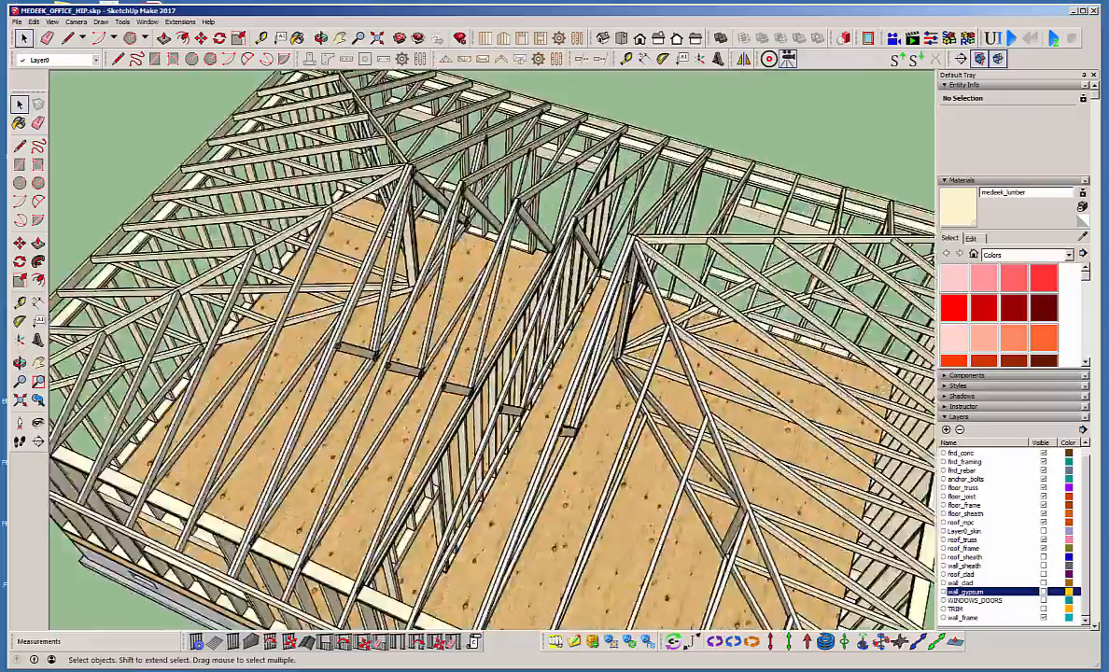
{"action": "scroll", "coordinate": [580, 262], "scroll_direction": "up", "scroll_amount": 3}
{"action": "middle_click_drag", "start_coordinate": [588, 241], "coordinate": [688, 192]}
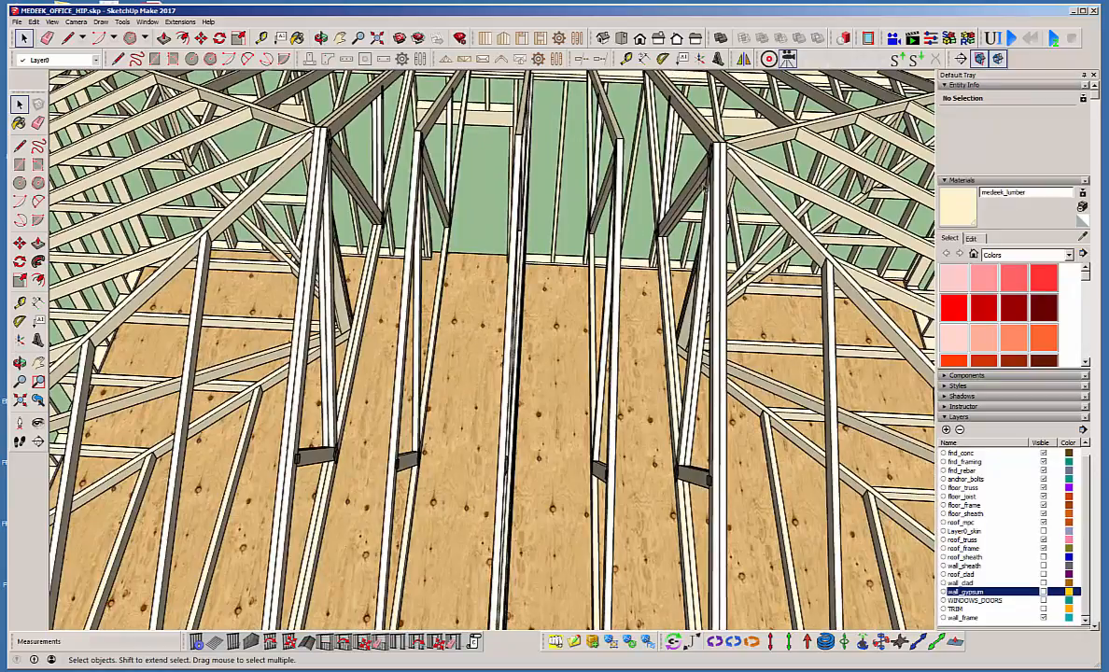
{"action": "scroll", "coordinate": [689, 187], "scroll_direction": "down", "scroll_amount": 1}
{"action": "scroll", "coordinate": [688, 188], "scroll_direction": "down", "scroll_amount": 2}
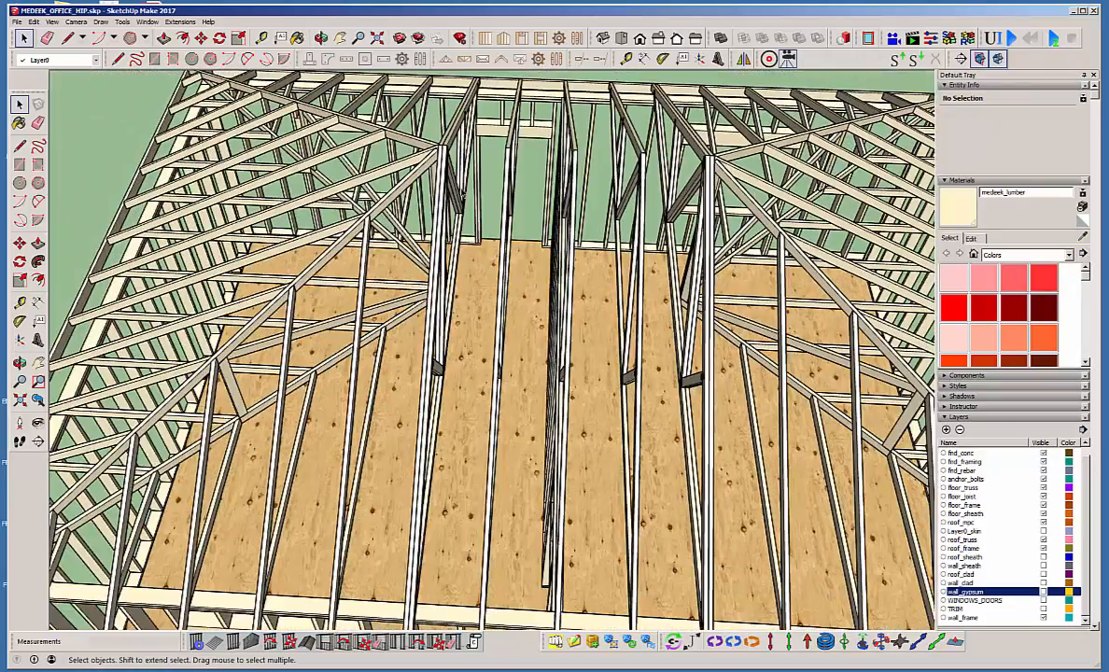
{"action": "scroll", "coordinate": [672, 173], "scroll_direction": "down", "scroll_amount": 1}
{"action": "middle_click_drag", "start_coordinate": [658, 390], "coordinate": [552, 357]}
{"action": "scroll", "coordinate": [520, 363], "scroll_direction": "down", "scroll_amount": 2}
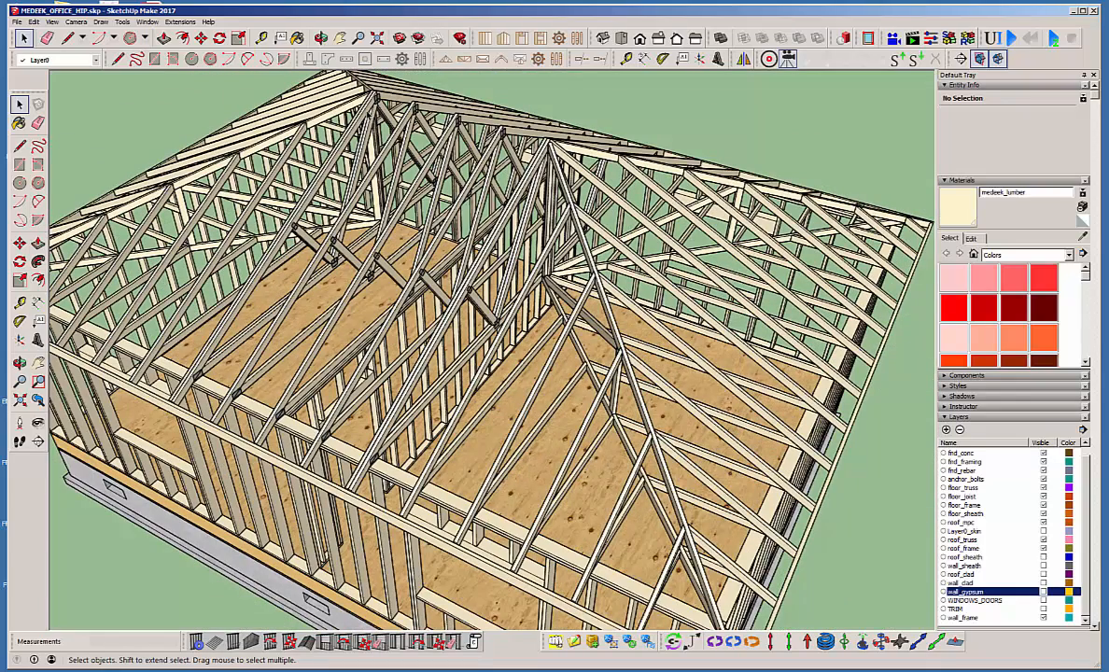
Review the two-ply terminal hip roof from the hip end, the building corner and the long wall.
{"action": "middle_click_drag", "start_coordinate": [609, 351], "coordinate": [429, 343]}
{"action": "left_click_drag", "start_coordinate": [419, 351], "coordinate": [413, 355]}
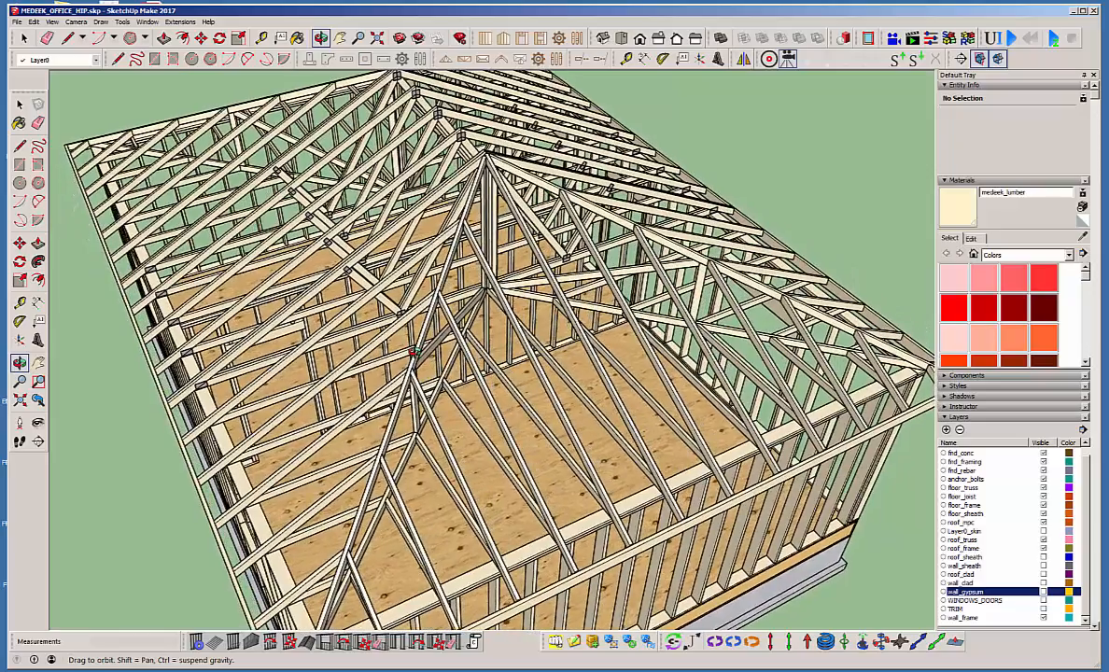
{"action": "middle_click_drag", "start_coordinate": [415, 353], "coordinate": [541, 295]}
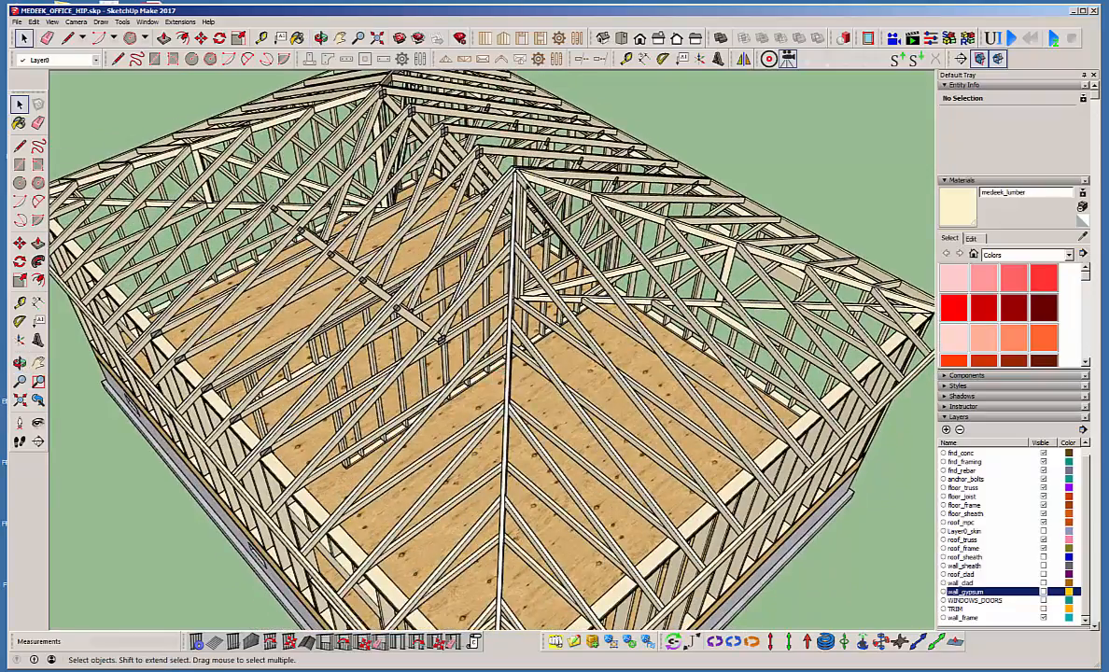
{"action": "scroll", "coordinate": [518, 182], "scroll_direction": "up", "scroll_amount": 5}
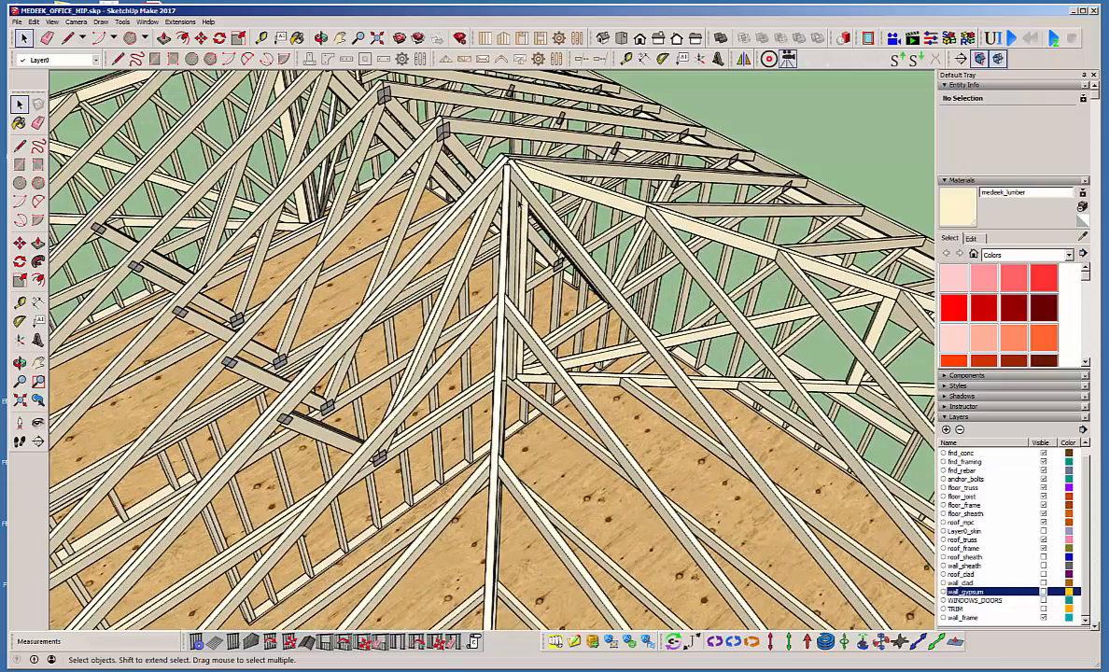
{"action": "scroll", "coordinate": [501, 260], "scroll_direction": "down", "scroll_amount": 6}
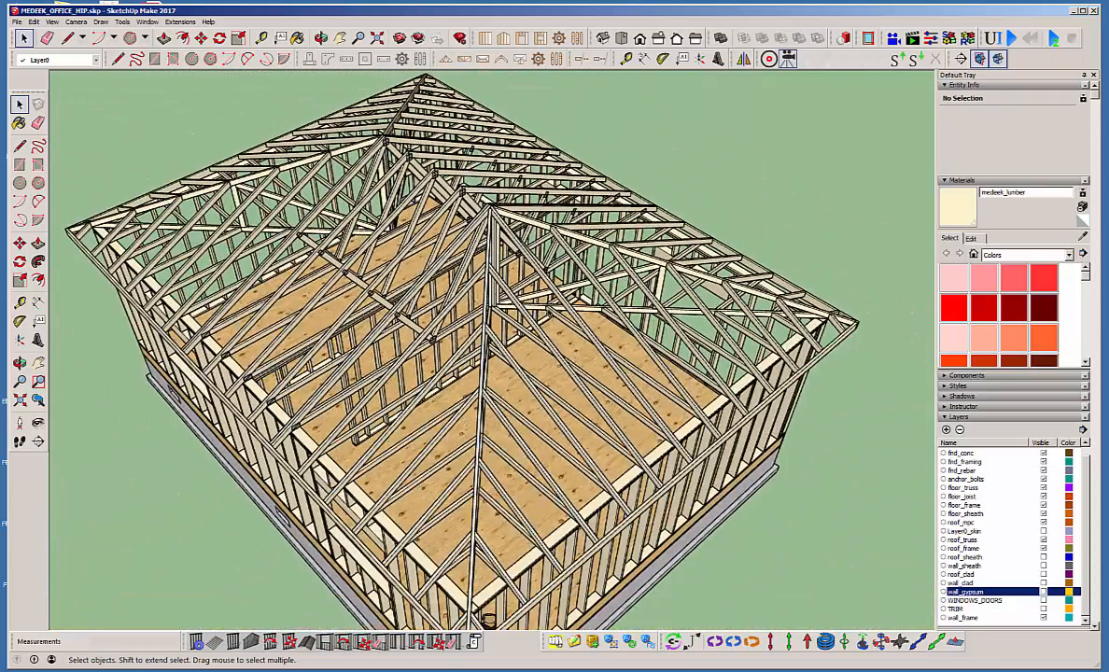
{"action": "middle_click_drag", "start_coordinate": [528, 369], "coordinate": [560, 467]}
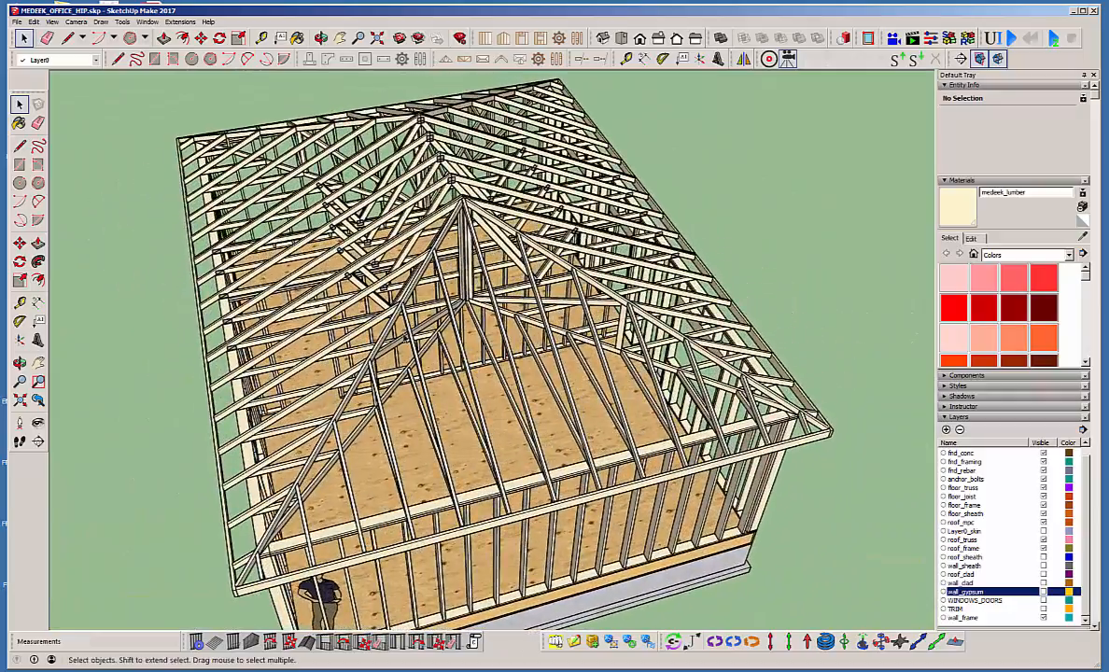
{"action": "middle_click_drag", "start_coordinate": [384, 280], "coordinate": [689, 383]}
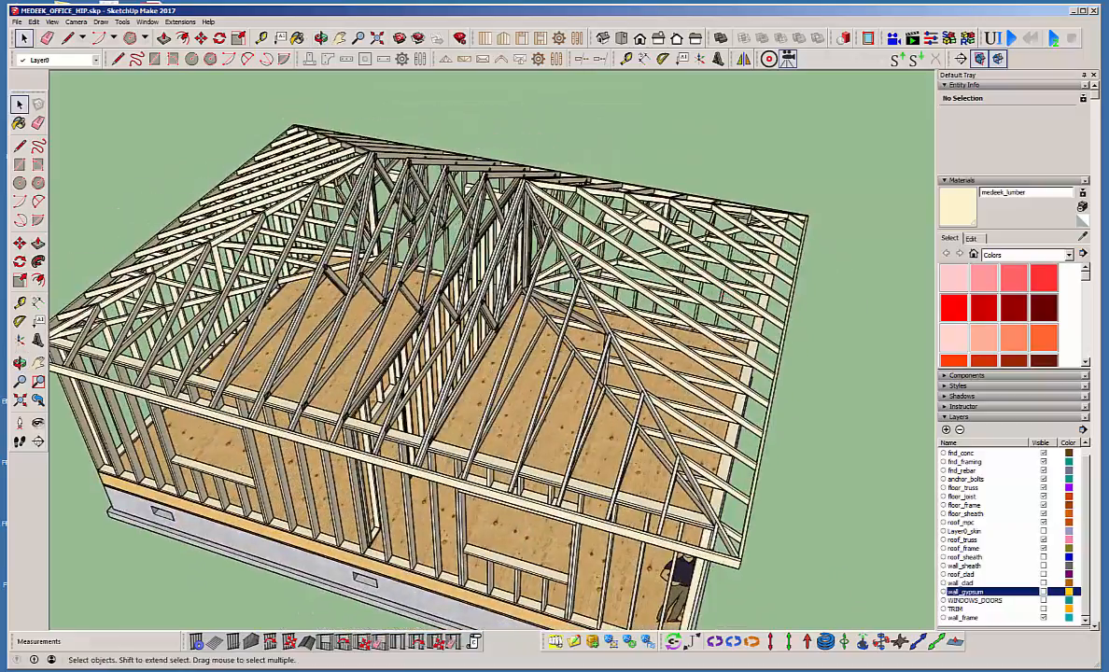
{"action": "middle_click_drag", "start_coordinate": [661, 241], "coordinate": [493, 286]}
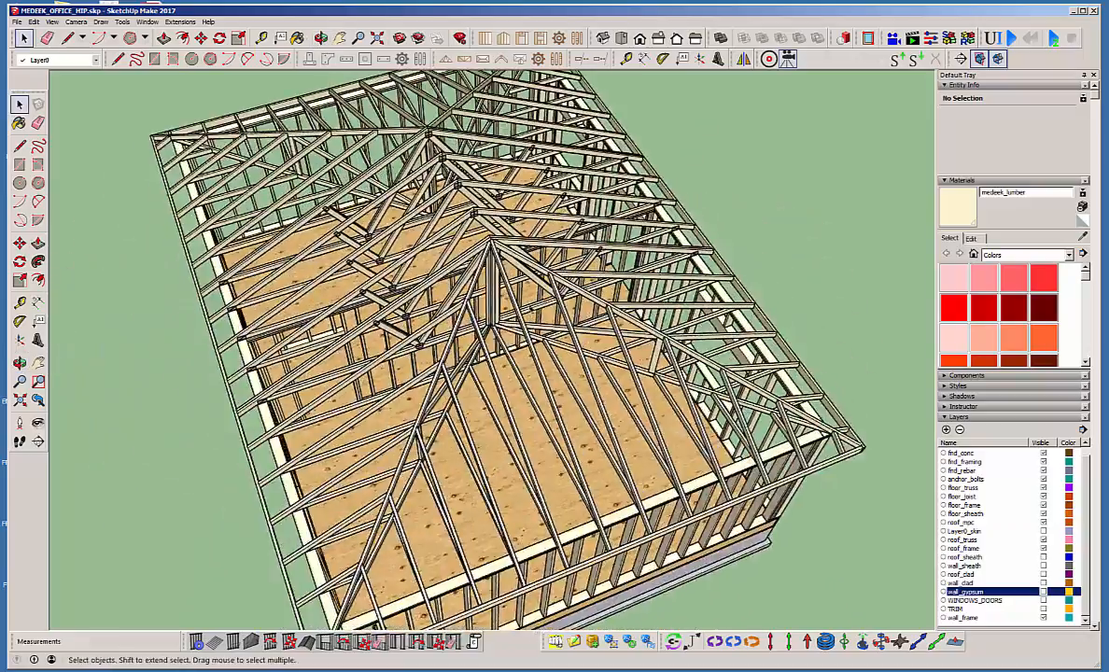
Inspect the two-ply girder truss where the hip corner members and jacks meet at the ridge end.
{"action": "scroll", "coordinate": [493, 251], "scroll_direction": "up", "scroll_amount": 3}
{"action": "scroll", "coordinate": [493, 251], "scroll_direction": "up", "scroll_amount": 6}
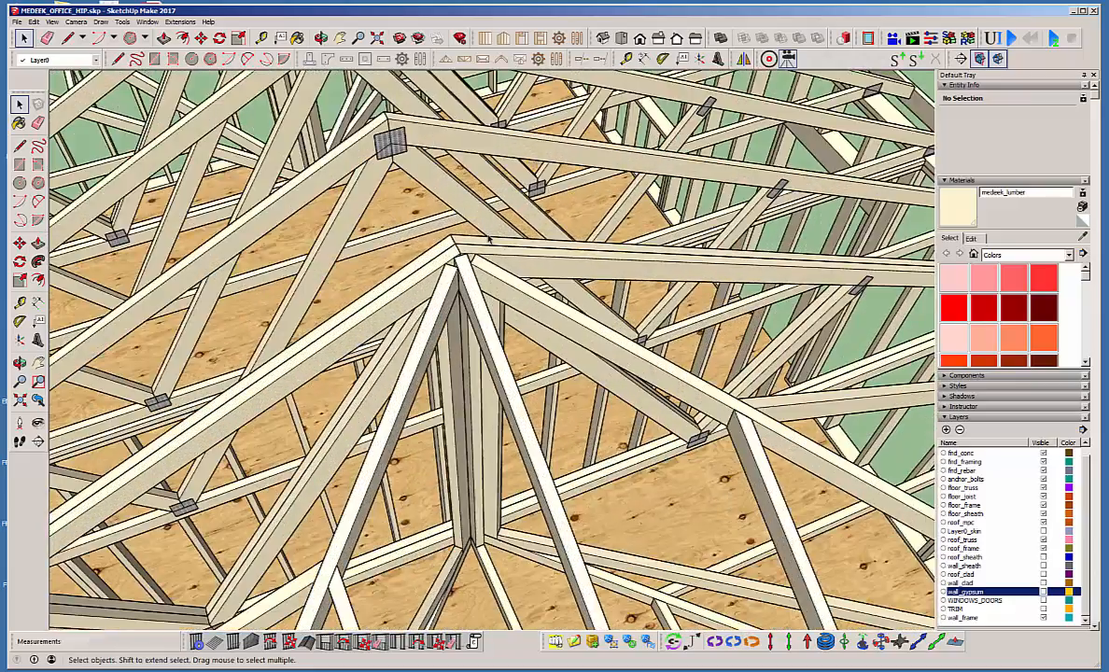
{"action": "middle_click_drag", "start_coordinate": [437, 269], "coordinate": [560, 226]}
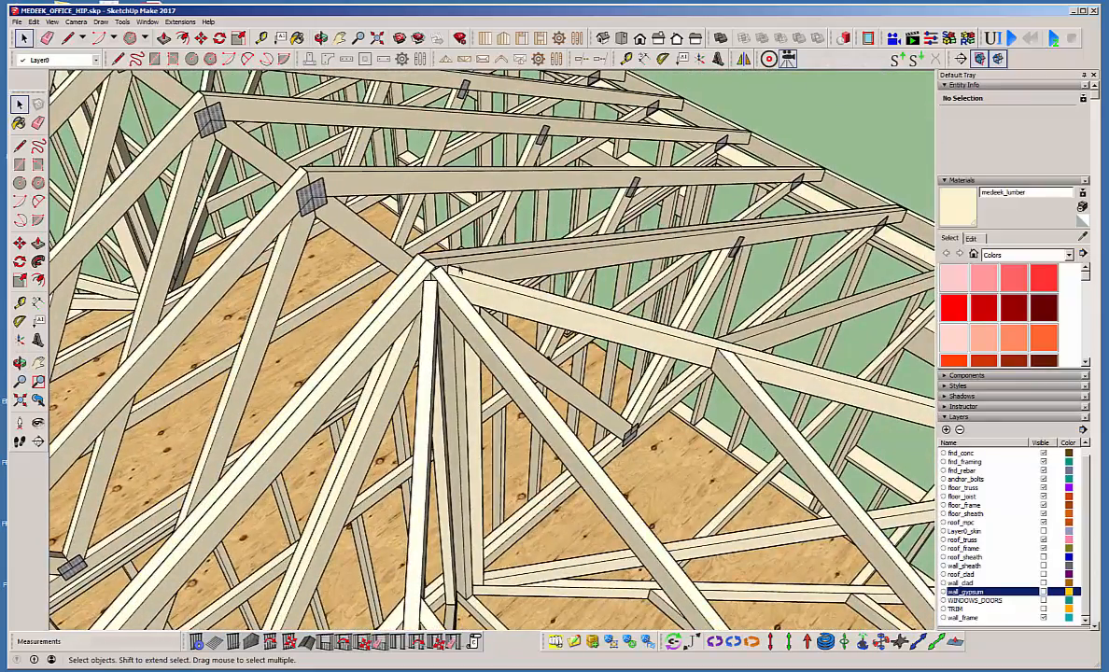
{"action": "scroll", "coordinate": [440, 234], "scroll_direction": "down", "scroll_amount": 1}
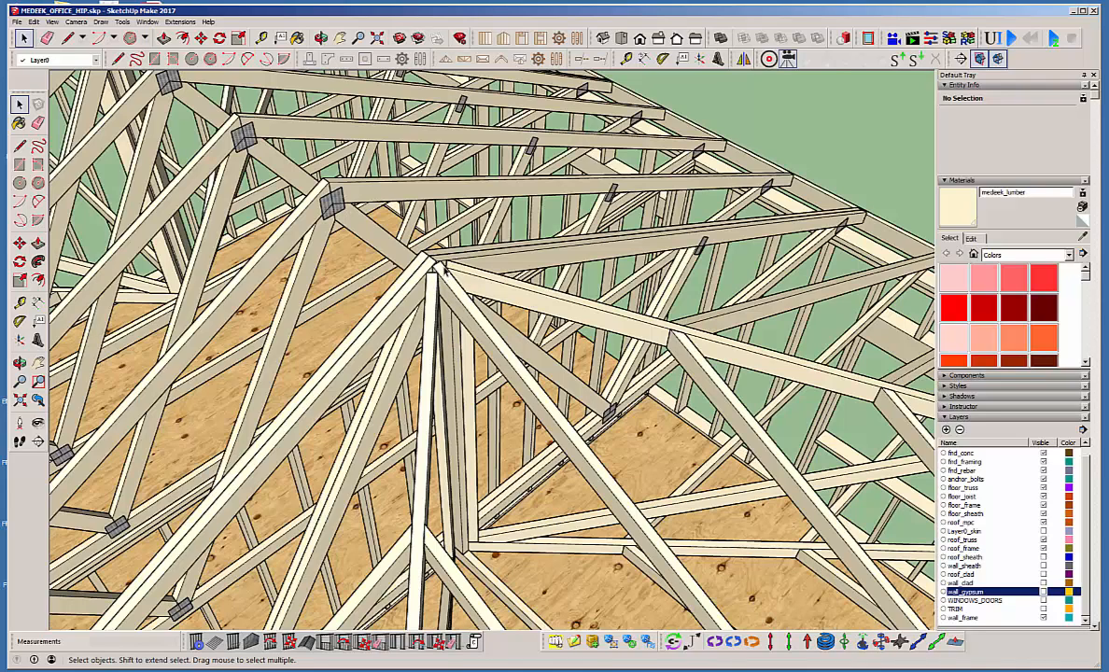
{"action": "middle_click_drag", "start_coordinate": [420, 254], "coordinate": [411, 202]}
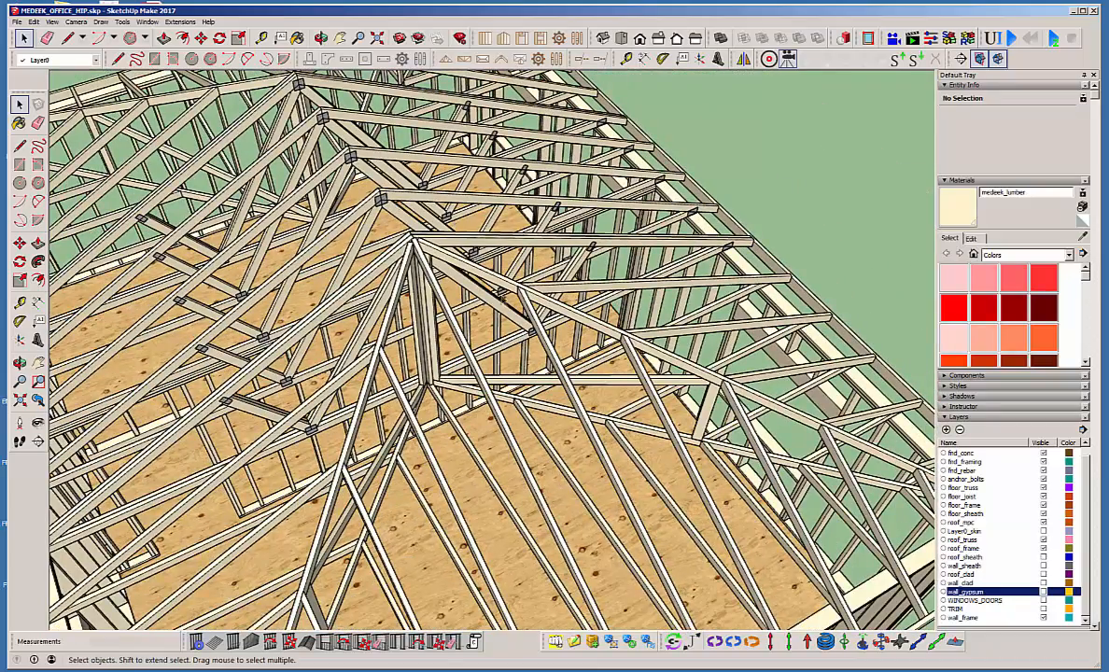
{"action": "middle_click_drag", "start_coordinate": [466, 278], "coordinate": [459, 331]}
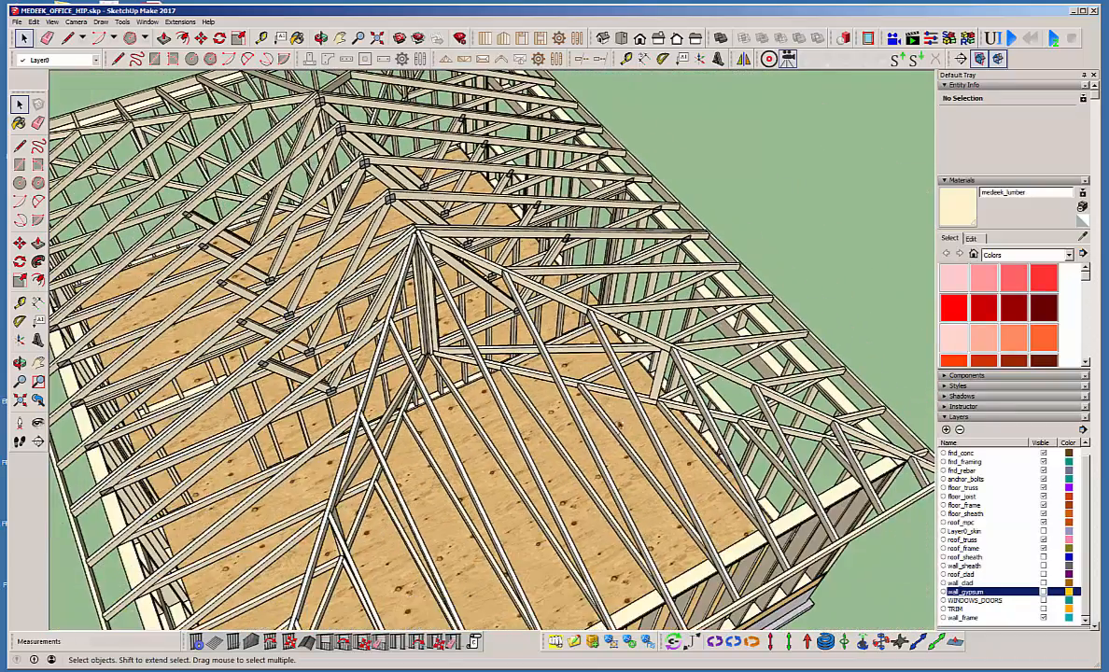
{"action": "middle_click_drag", "start_coordinate": [660, 464], "coordinate": [599, 313]}
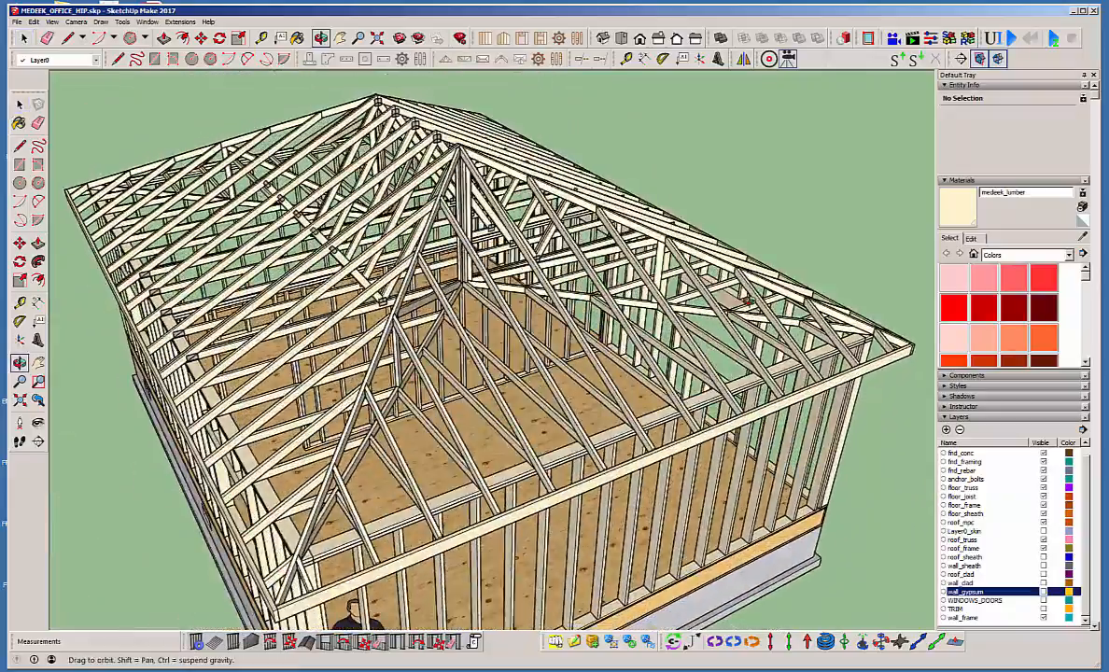
Delete the two-ply terminal hip truss roof from the building.
{"action": "middle_click_drag", "start_coordinate": [697, 279], "coordinate": [685, 335]}
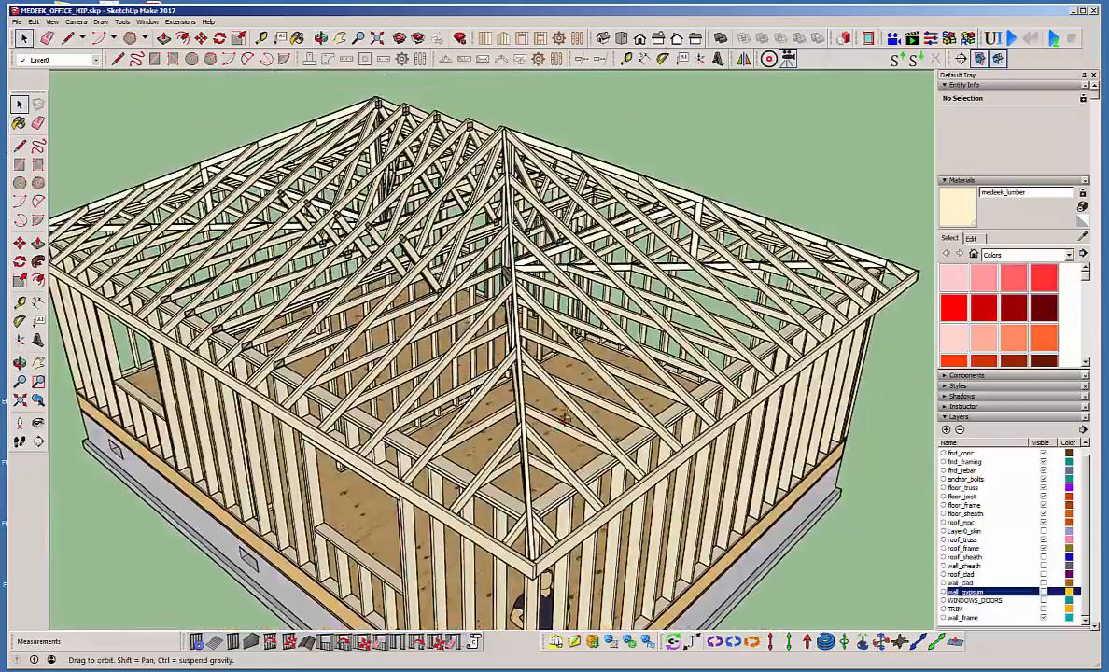
{"action": "mouse_move", "coordinate": [563, 420]}
{"action": "middle_mouse_down"}
{"action": "mouse_move", "coordinate": [420, 448]}
{"action": "mouse_move", "coordinate": [561, 380]}
{"action": "mouse_move", "coordinate": [519, 430]}
{"action": "mouse_move", "coordinate": [717, 426]}
{"action": "mouse_move", "coordinate": [558, 435]}
{"action": "middle_mouse_up"}
{"action": "left_click", "coordinate": [527, 408]}
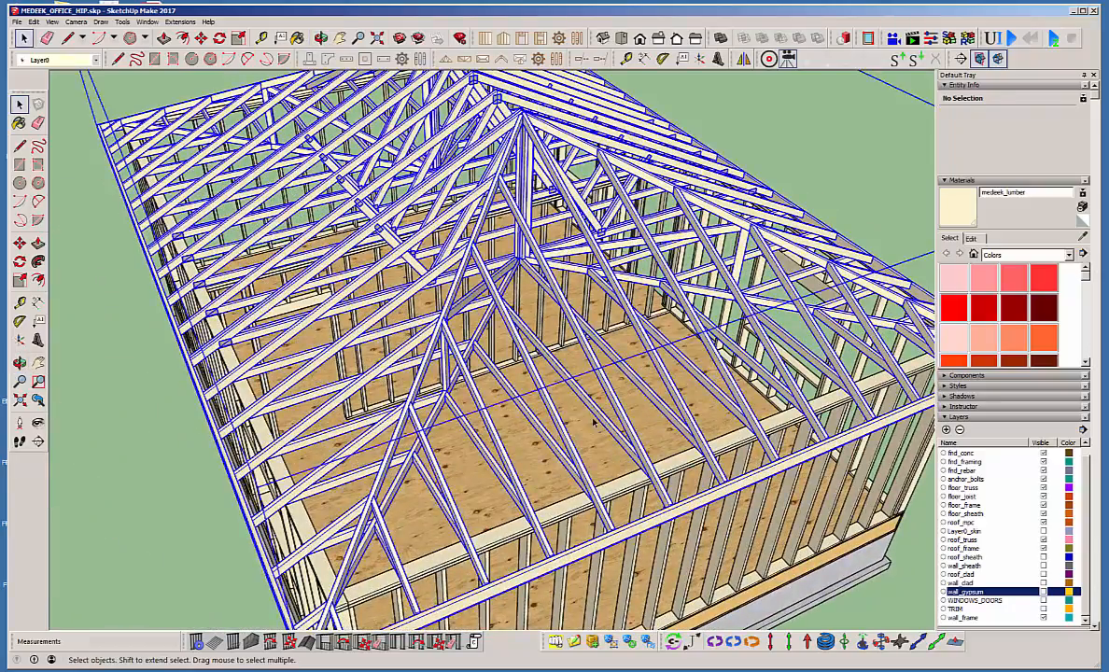
{"action": "key", "text": "Delete"}
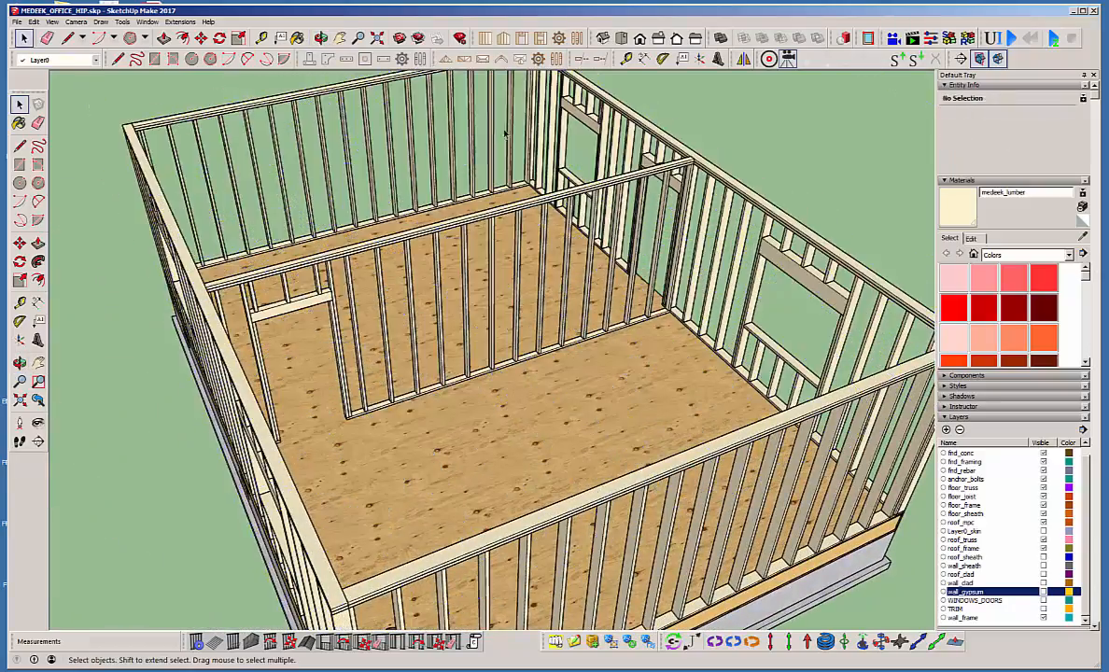
Start another Terminal Hip Set and locate its footprint on the two front corners and a rear corner for a 32 ft building length.
{"action": "left_click", "coordinate": [483, 59]}
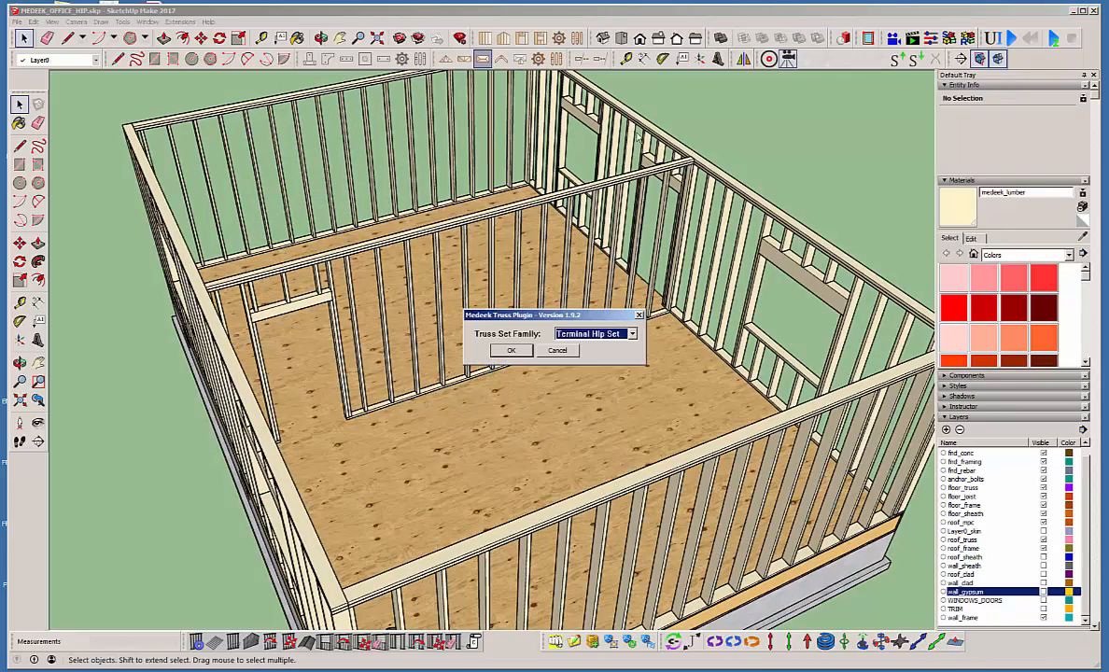
{"action": "left_click", "coordinate": [519, 350]}
{"action": "scroll", "coordinate": [401, 527], "scroll_direction": "down", "scroll_amount": 2}
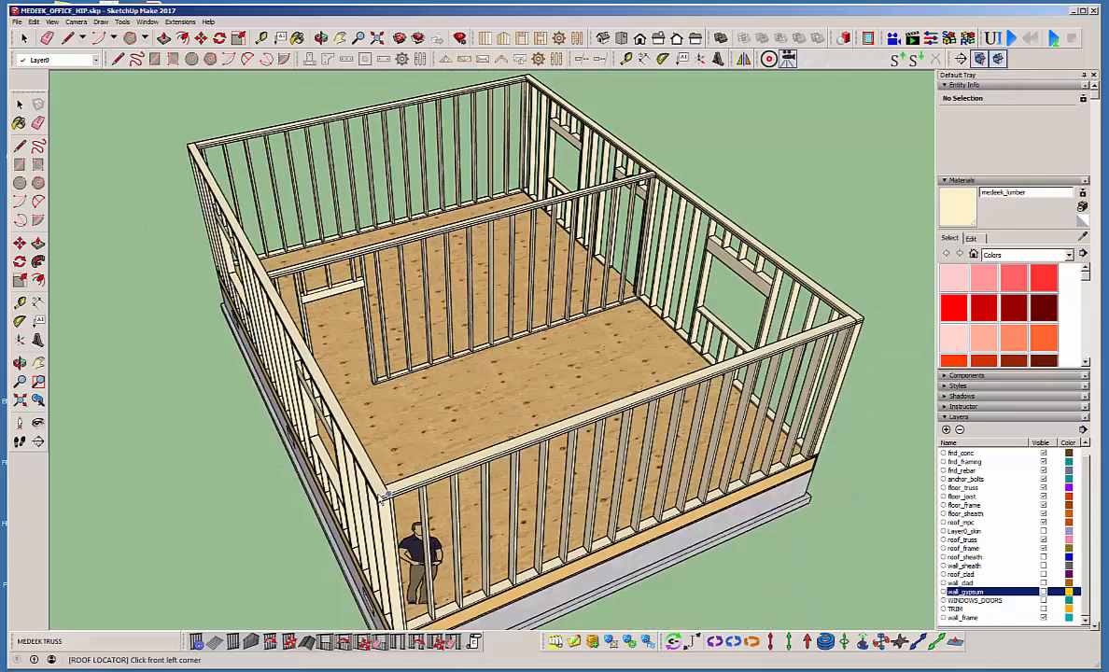
{"action": "scroll", "coordinate": [378, 503], "scroll_direction": "up", "scroll_amount": 4}
{"action": "left_click", "coordinate": [378, 502]}
{"action": "scroll", "coordinate": [378, 502], "scroll_direction": "down", "scroll_amount": 3}
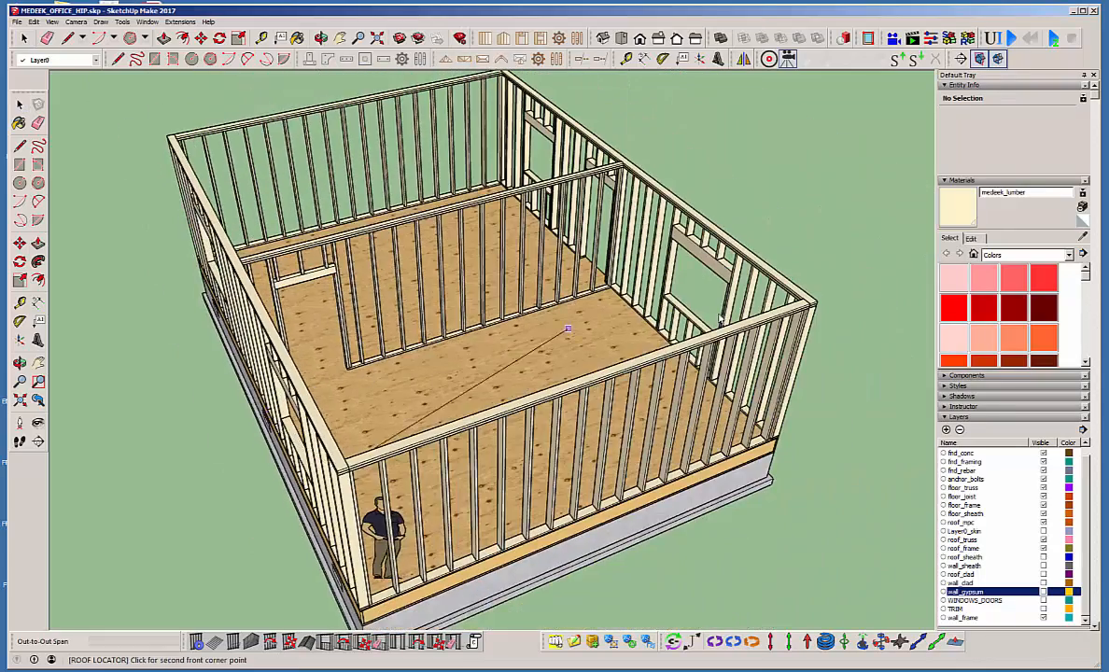
{"action": "scroll", "coordinate": [798, 311], "scroll_direction": "up", "scroll_amount": 4}
{"action": "left_click", "coordinate": [798, 310]}
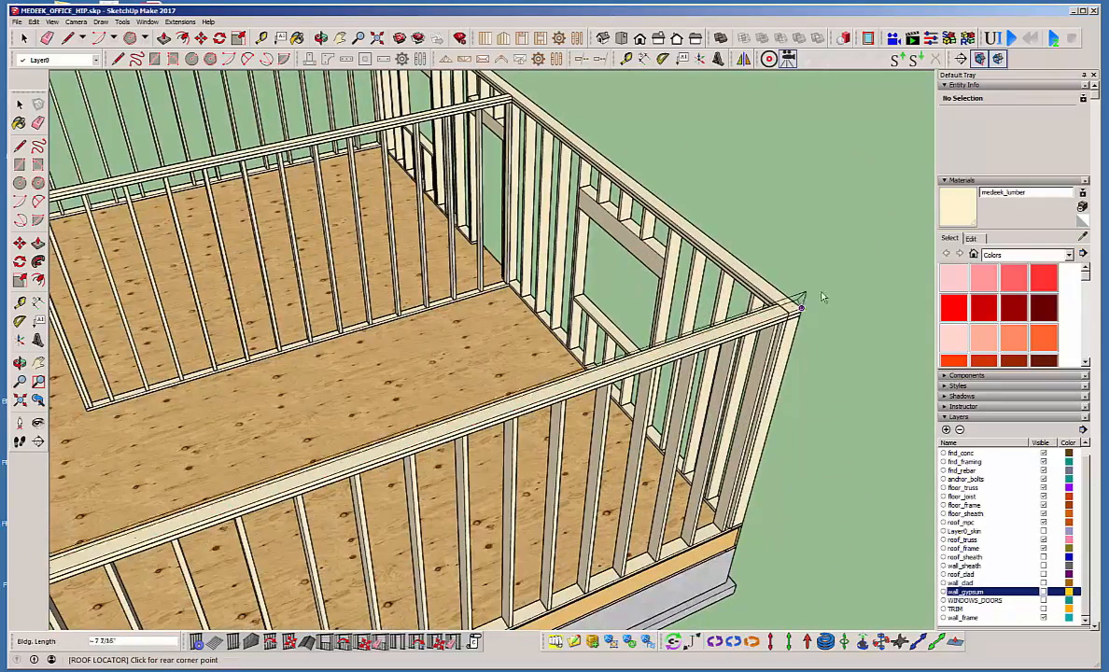
{"action": "scroll", "coordinate": [798, 311], "scroll_direction": "down", "scroll_amount": 4}
{"action": "middle_click_drag", "start_coordinate": [798, 310], "coordinate": [442, 350]}
{"action": "scroll", "coordinate": [252, 366], "scroll_direction": "up", "scroll_amount": 4}
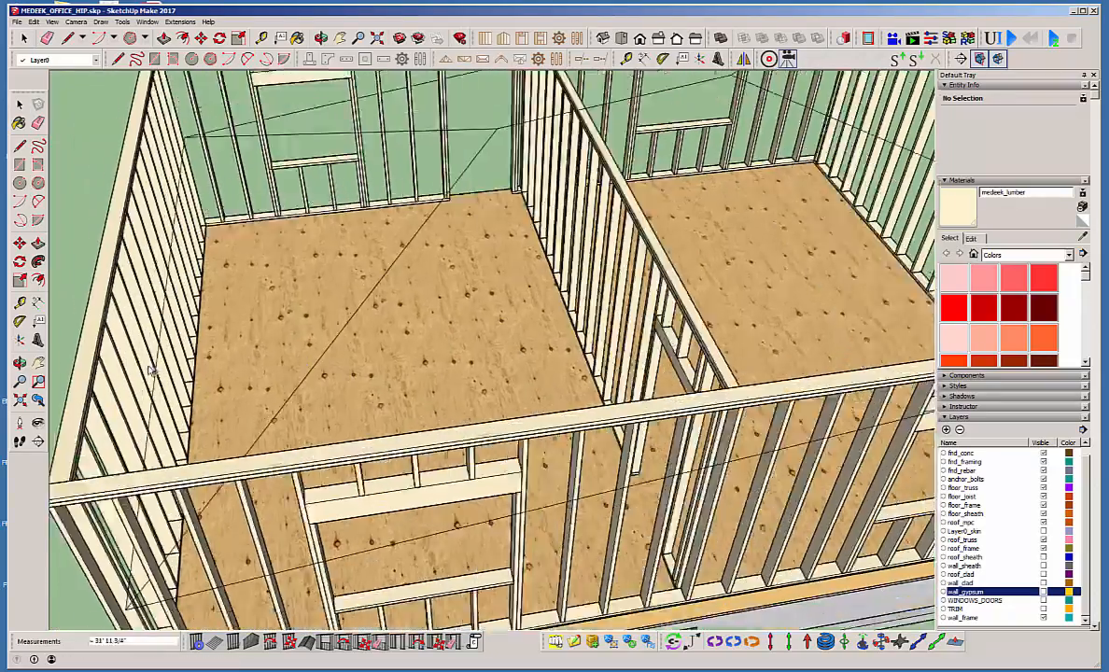
{"action": "scroll", "coordinate": [140, 448], "scroll_direction": "down", "scroll_amount": 2}
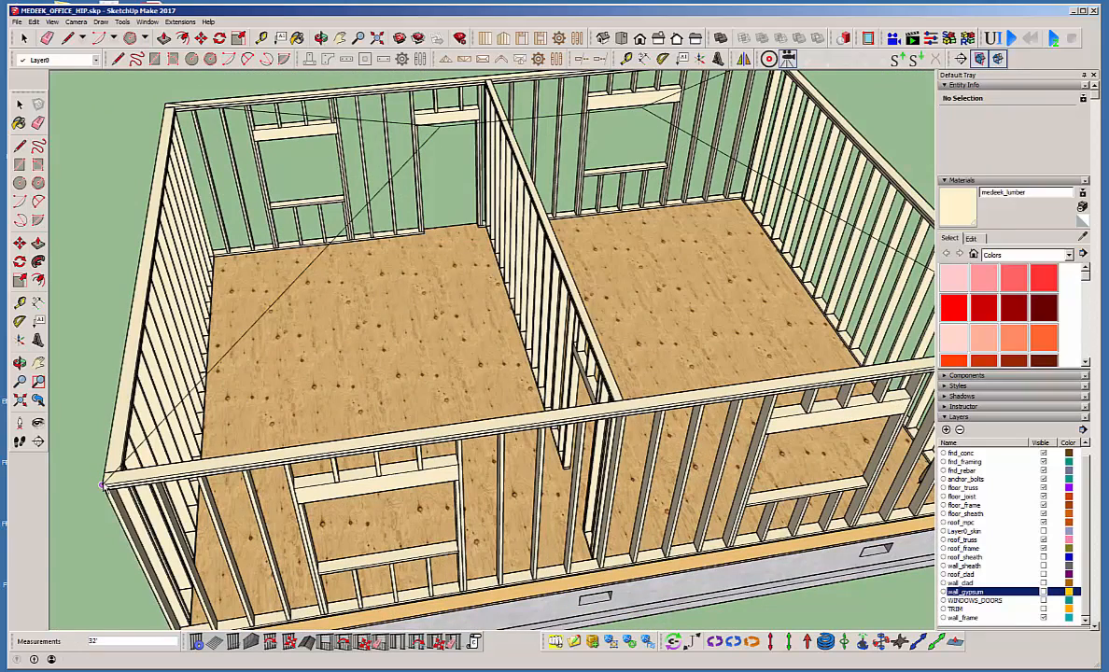
Complete the footprint for the two-ply Fink terminal hip set and enable Raised Heel with an 18 in heel height.
{"action": "left_click", "coordinate": [103, 475]}
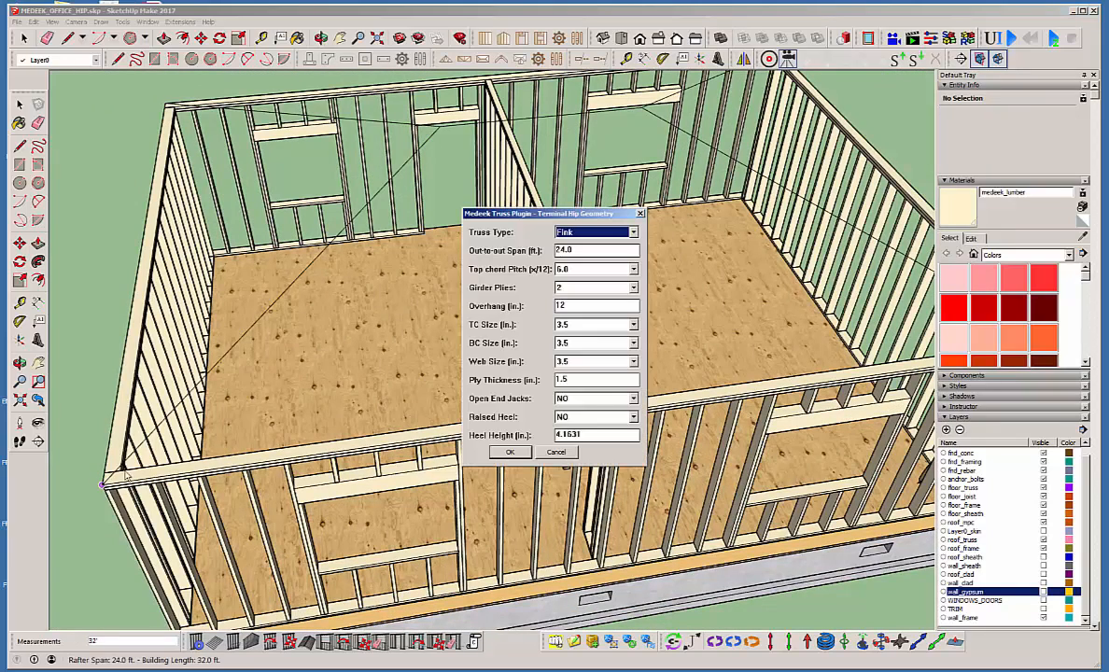
{"action": "left_click", "coordinate": [589, 417]}
{"action": "left_click", "coordinate": [574, 440]}
{"action": "key", "text": "Tab"}
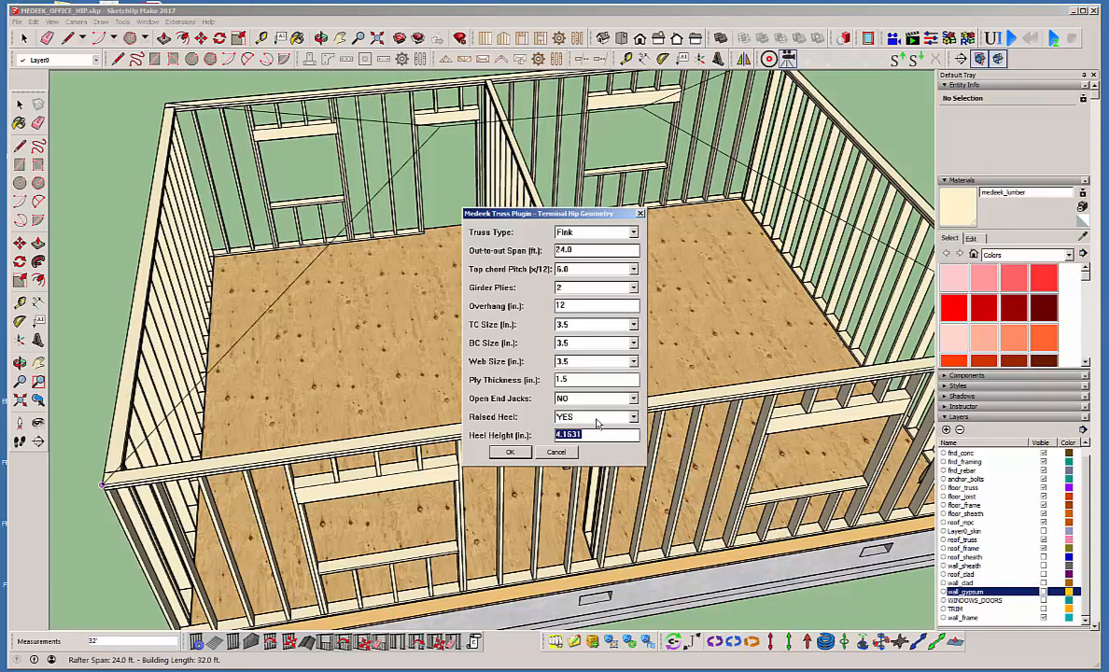
{"action": "type", "text": "24"}
{"action": "double_click", "coordinate": [574, 436]}
{"action": "type", "text": "18"}
Generate the terminal hip set with 24 in truss spacing, 1/2 in sheathing, drop sub-fascia and roof cladding, leaving ceiling gypsum off.
{"action": "left_click", "coordinate": [510, 452]}
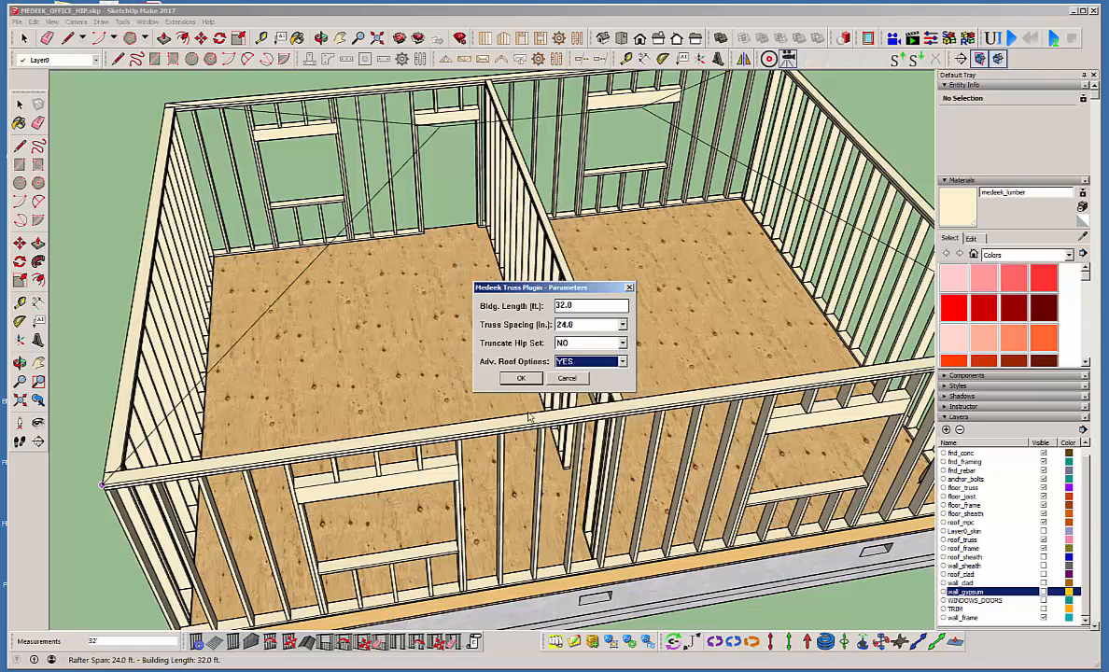
{"action": "left_click", "coordinate": [521, 379]}
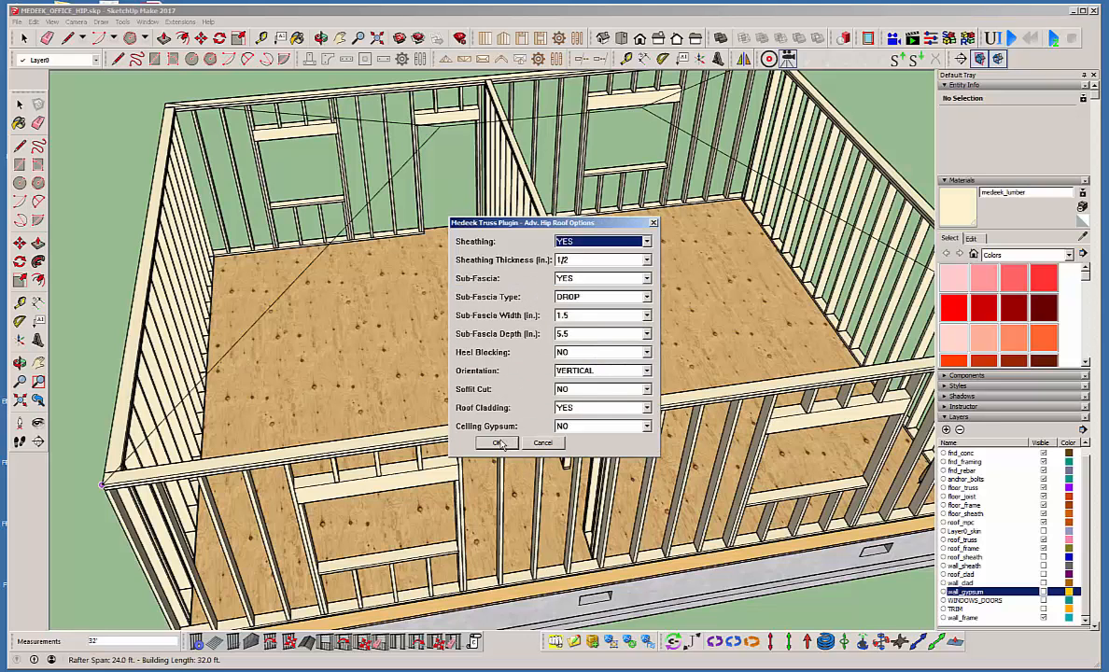
{"action": "left_click", "coordinate": [467, 416]}
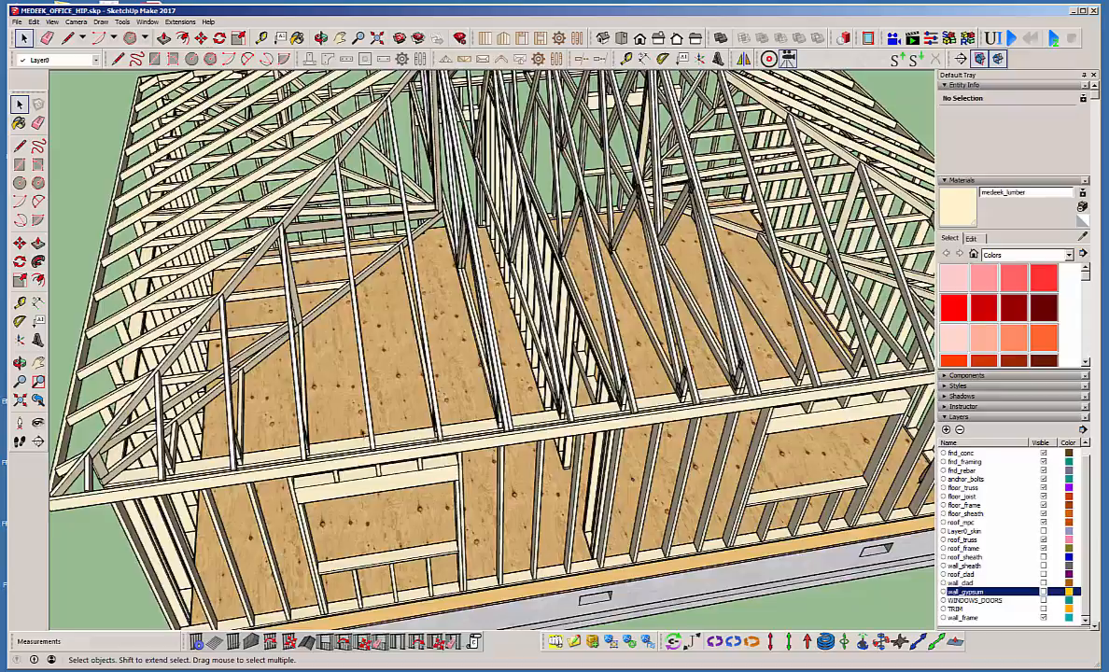
Inspect the raised-heel hip framing, jacks and corner members around the hip end of the office roof.
{"action": "scroll", "coordinate": [363, 430], "scroll_direction": "down", "scroll_amount": 5}
{"action": "middle_click_drag", "start_coordinate": [568, 427], "coordinate": [399, 344]}
{"action": "scroll", "coordinate": [444, 419], "scroll_direction": "up", "scroll_amount": 3}
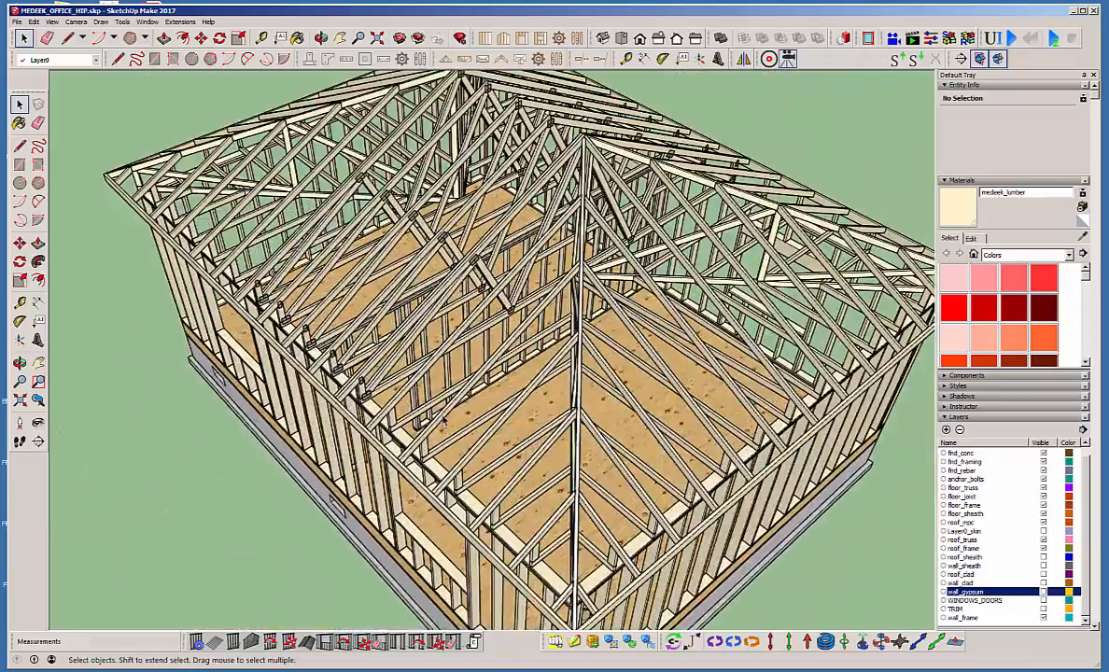
{"action": "middle_click_drag", "start_coordinate": [306, 386], "coordinate": [262, 320]}
{"action": "scroll", "coordinate": [800, 397], "scroll_direction": "up", "scroll_amount": 2}
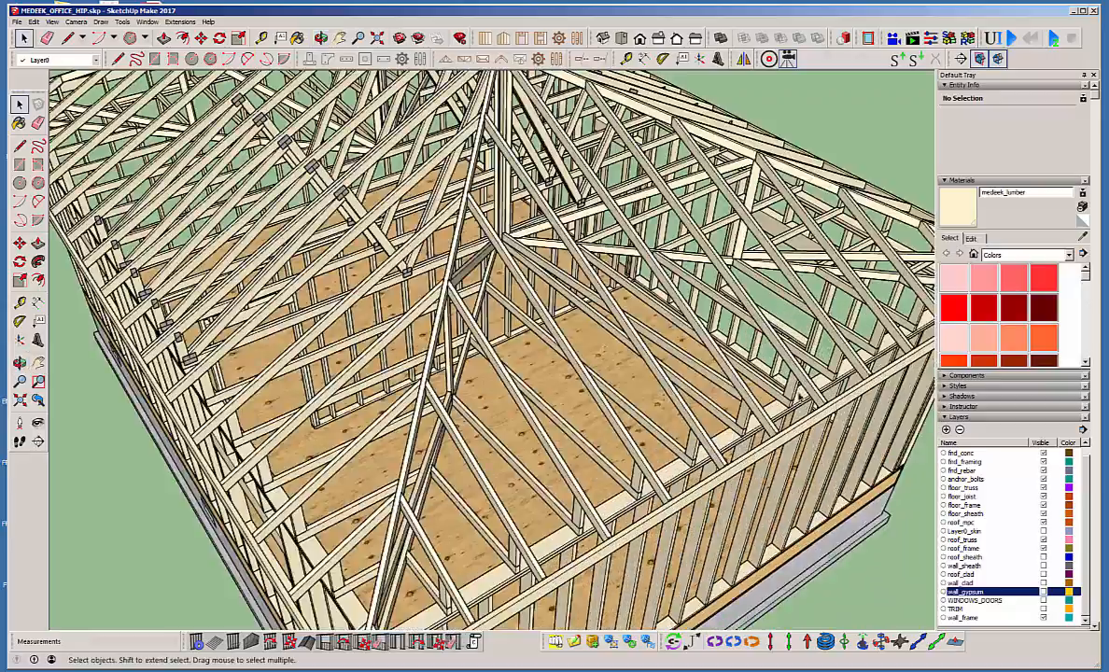
{"action": "scroll", "coordinate": [489, 383], "scroll_direction": "down", "scroll_amount": 4}
{"action": "middle_click_drag", "start_coordinate": [490, 384], "coordinate": [192, 373]}
{"action": "middle_click_drag", "start_coordinate": [135, 347], "coordinate": [187, 336]}
{"action": "scroll", "coordinate": [271, 327], "scroll_direction": "up", "scroll_amount": 4}
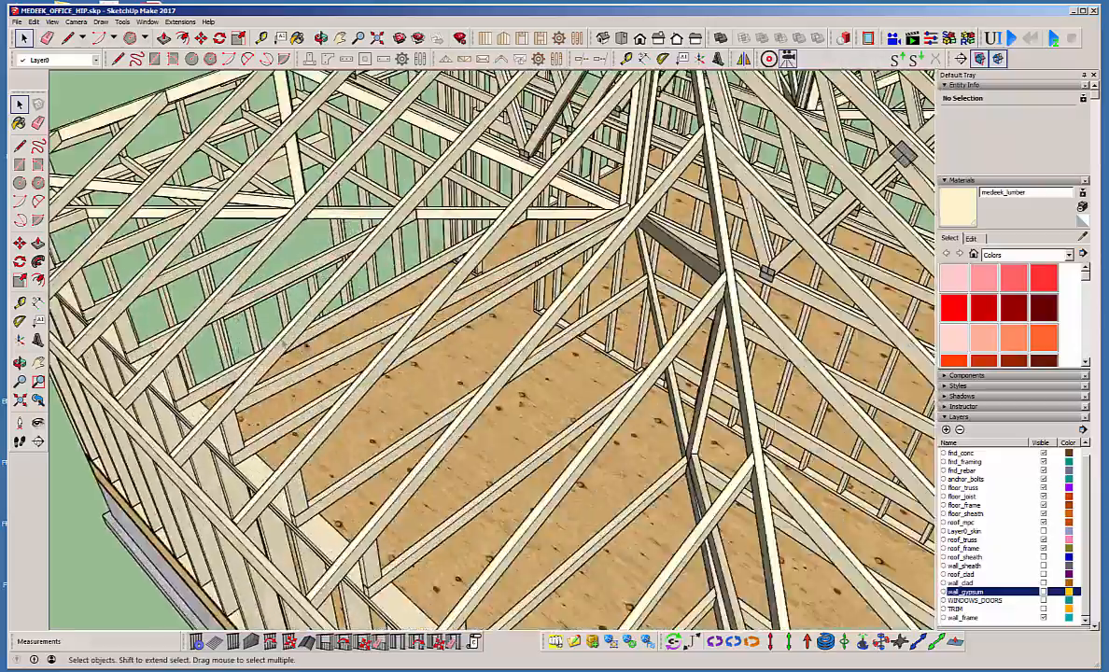
Review the overall truss framing from the building corner, briefly hiding the roof_frame layer and showing it again.
{"action": "scroll", "coordinate": [271, 327], "scroll_direction": "down", "scroll_amount": 1}
{"action": "middle_click_drag", "start_coordinate": [271, 327], "coordinate": [489, 395]}
{"action": "scroll", "coordinate": [488, 393], "scroll_direction": "down", "scroll_amount": 5}
{"action": "middle_click_drag", "start_coordinate": [518, 351], "coordinate": [913, 589]}
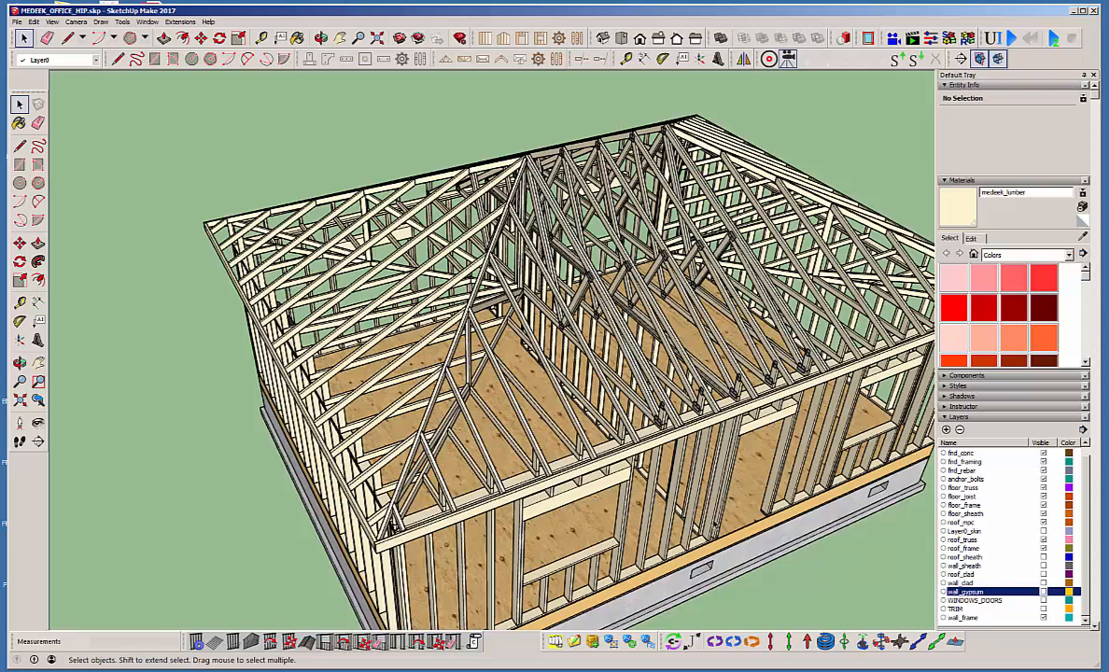
{"action": "middle_click_drag", "start_coordinate": [434, 446], "coordinate": [636, 446]}
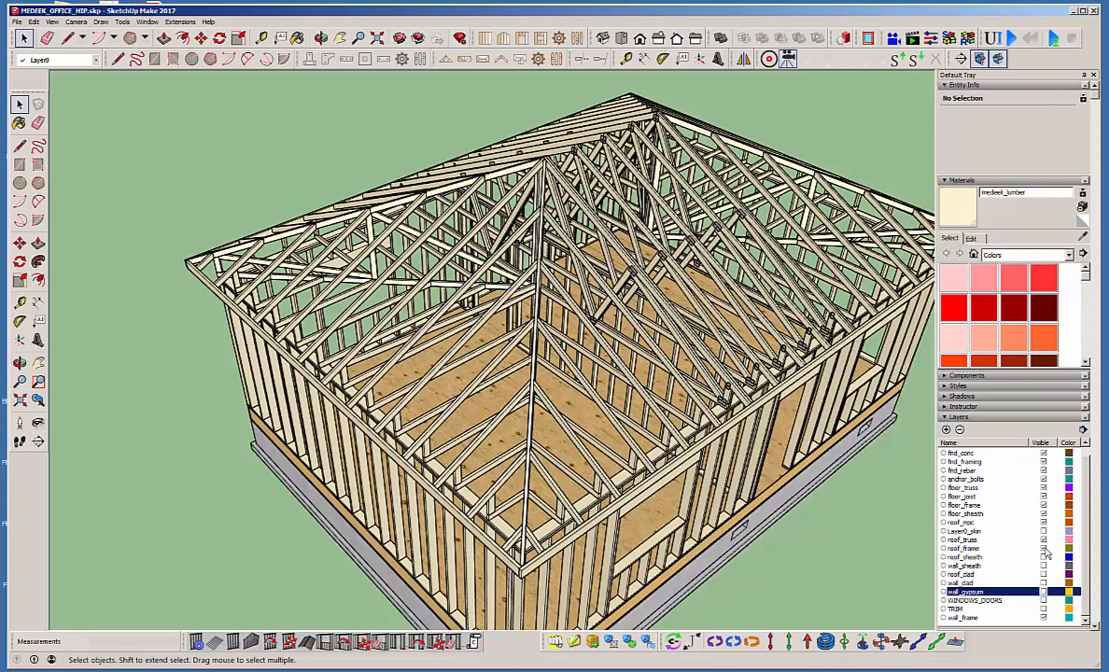
{"action": "left_click", "coordinate": [1043, 549]}
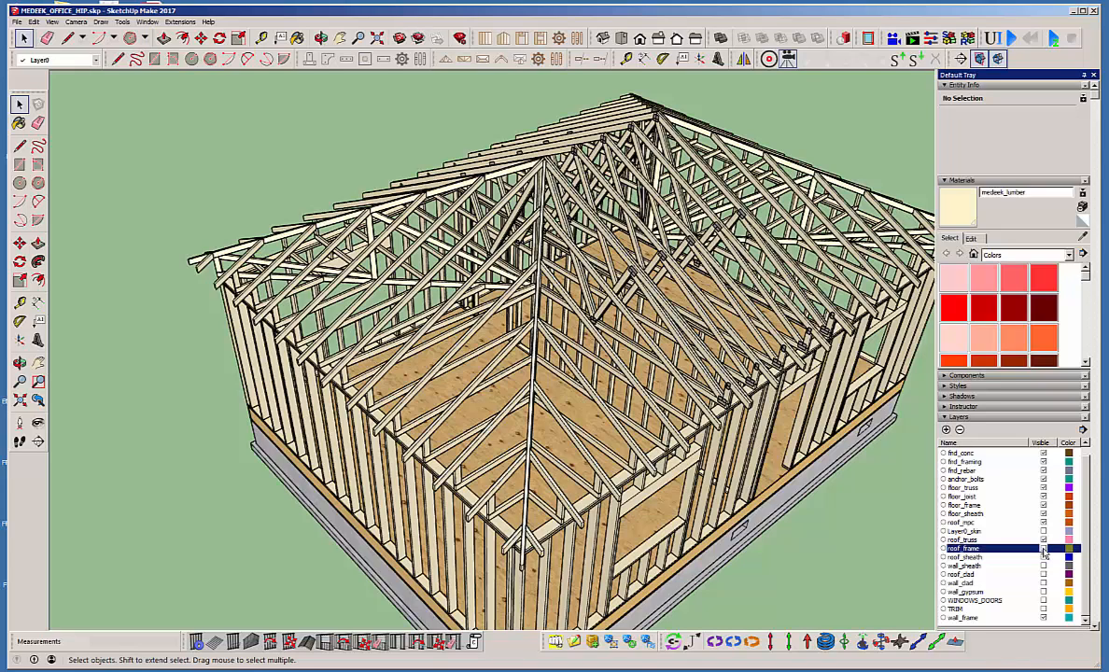
{"action": "left_click", "coordinate": [1044, 549]}
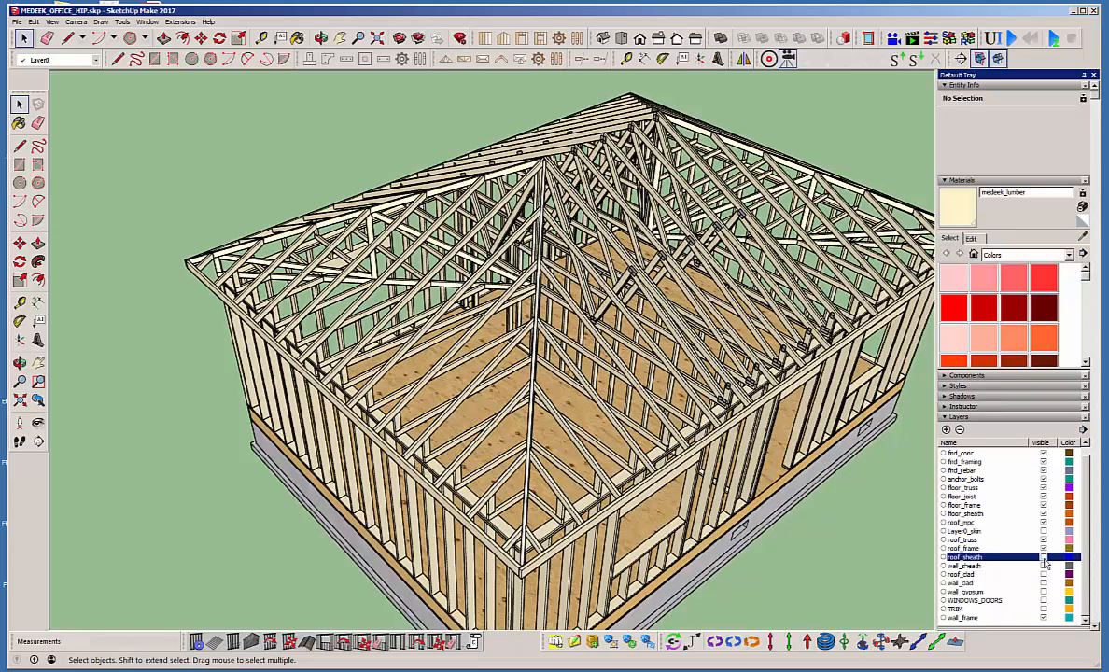
Show the roof_sheath, roof_clad, wall_sheath, wall_clad, wall_gypsum, WINDOWS_DOORS and TRIM layers to finish the building's exterior.
{"action": "left_click", "coordinate": [1044, 557]}
{"action": "middle_click_drag", "start_coordinate": [531, 499], "coordinate": [620, 448]}
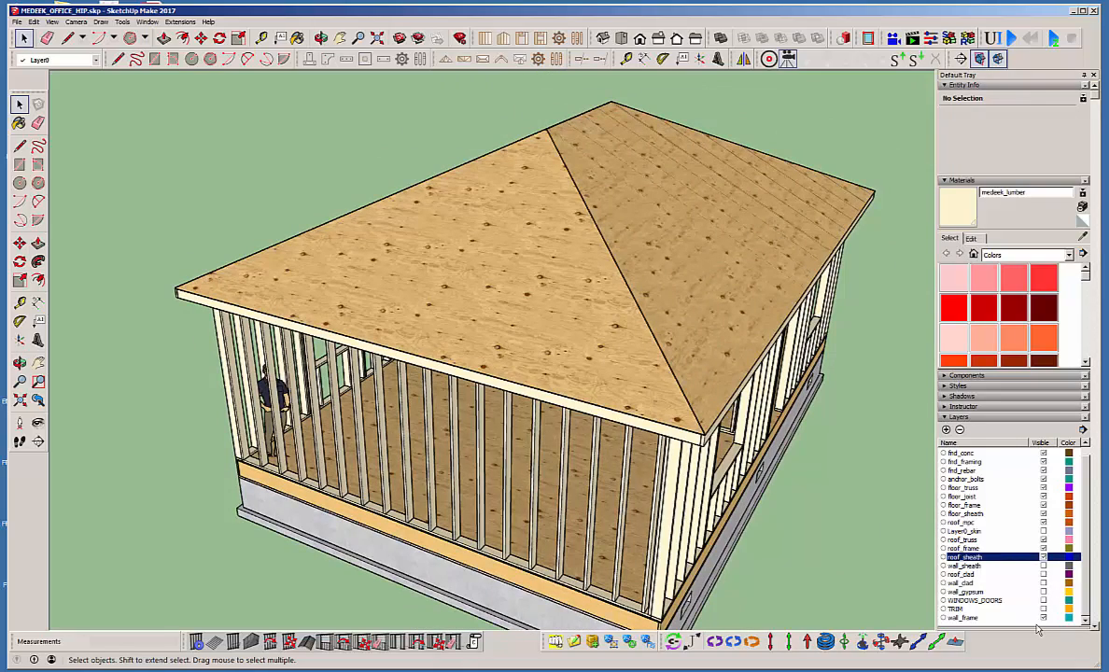
{"action": "left_click", "coordinate": [1044, 574]}
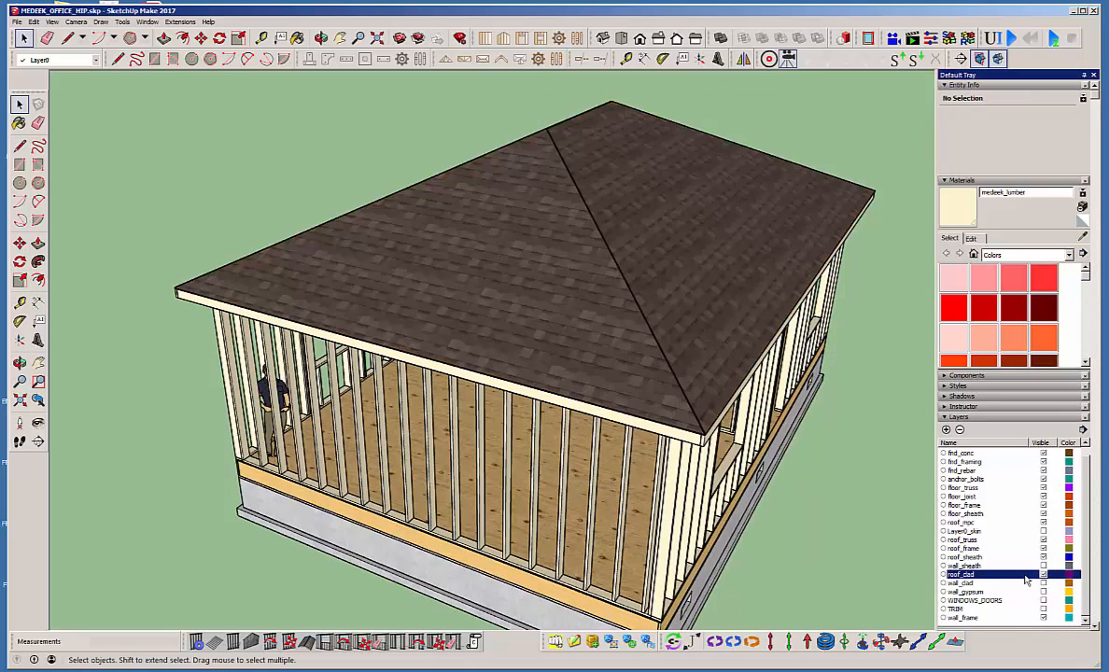
{"action": "middle_click_drag", "start_coordinate": [635, 413], "coordinate": [509, 354]}
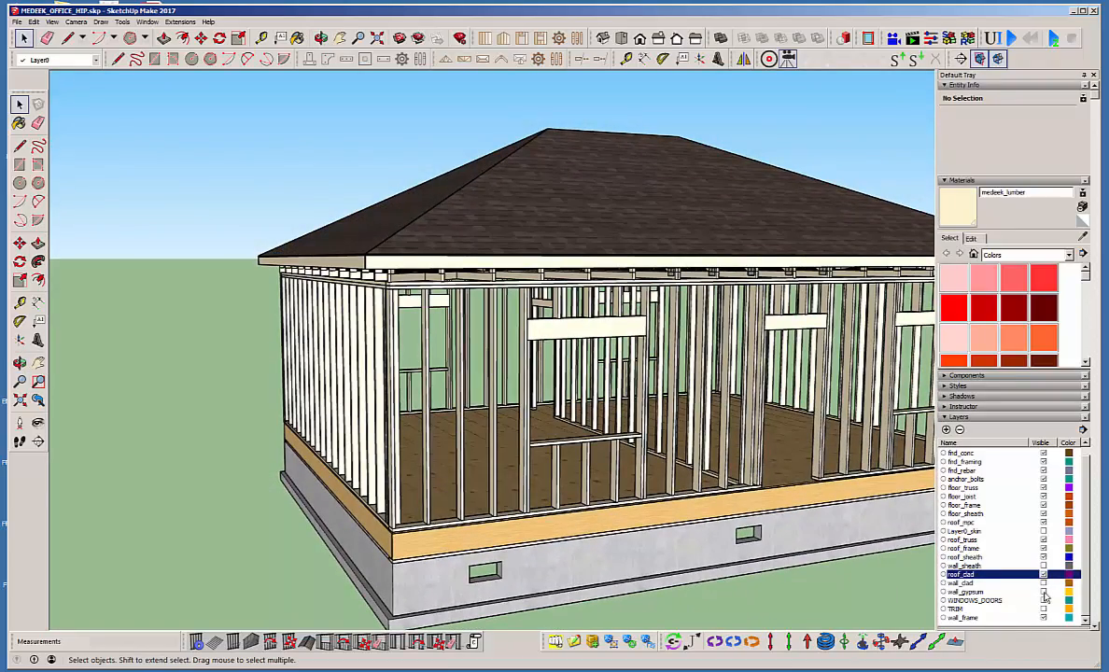
{"action": "left_click", "coordinate": [1044, 591]}
{"action": "middle_click_drag", "start_coordinate": [725, 461], "coordinate": [616, 320]}
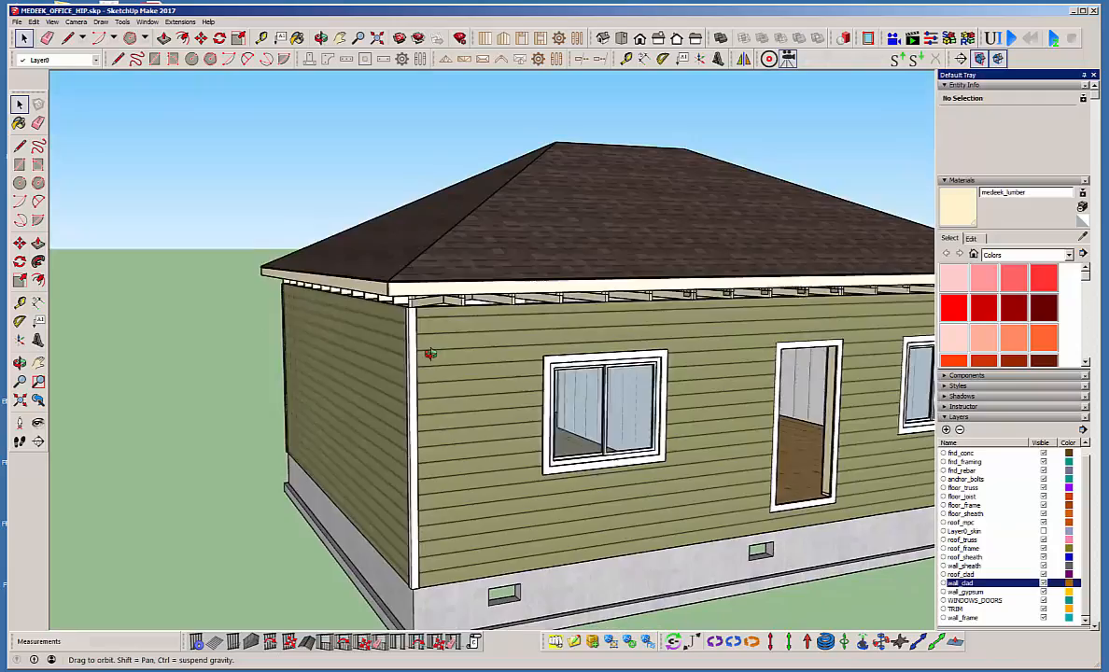
Review the finished office with its shingled hip roof and siding from the hip end and the long walls.
{"action": "middle_click_drag", "start_coordinate": [433, 354], "coordinate": [604, 502]}
{"action": "scroll", "coordinate": [621, 249], "scroll_direction": "up", "scroll_amount": 5}
{"action": "scroll", "coordinate": [605, 501], "scroll_direction": "down", "scroll_amount": 5}
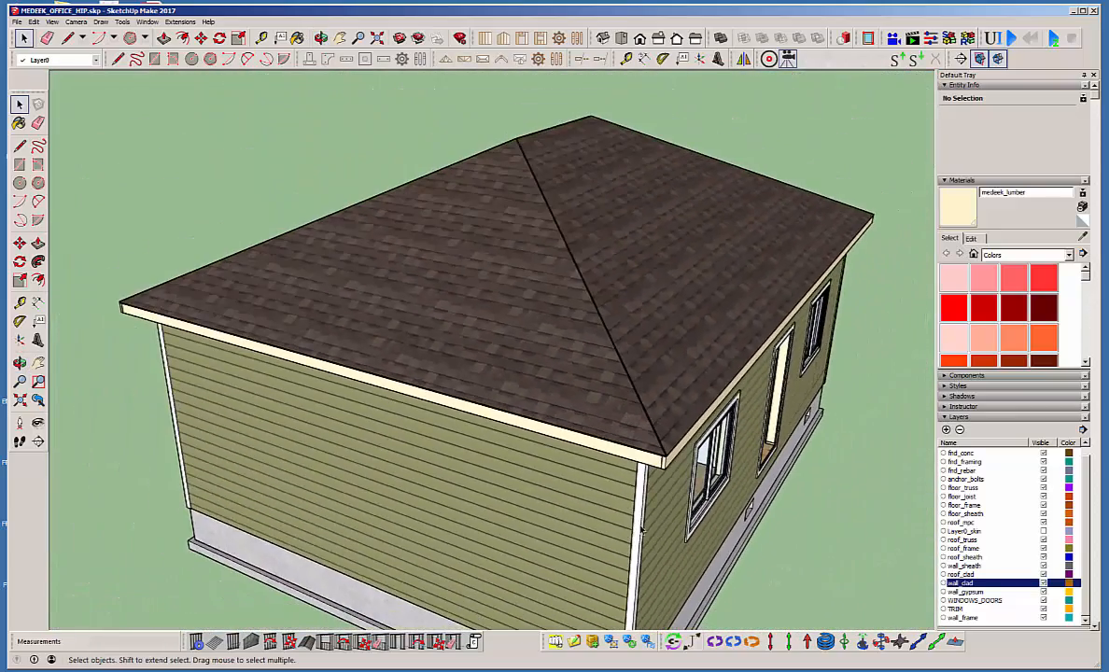
{"action": "middle_click_drag", "start_coordinate": [467, 469], "coordinate": [569, 444]}
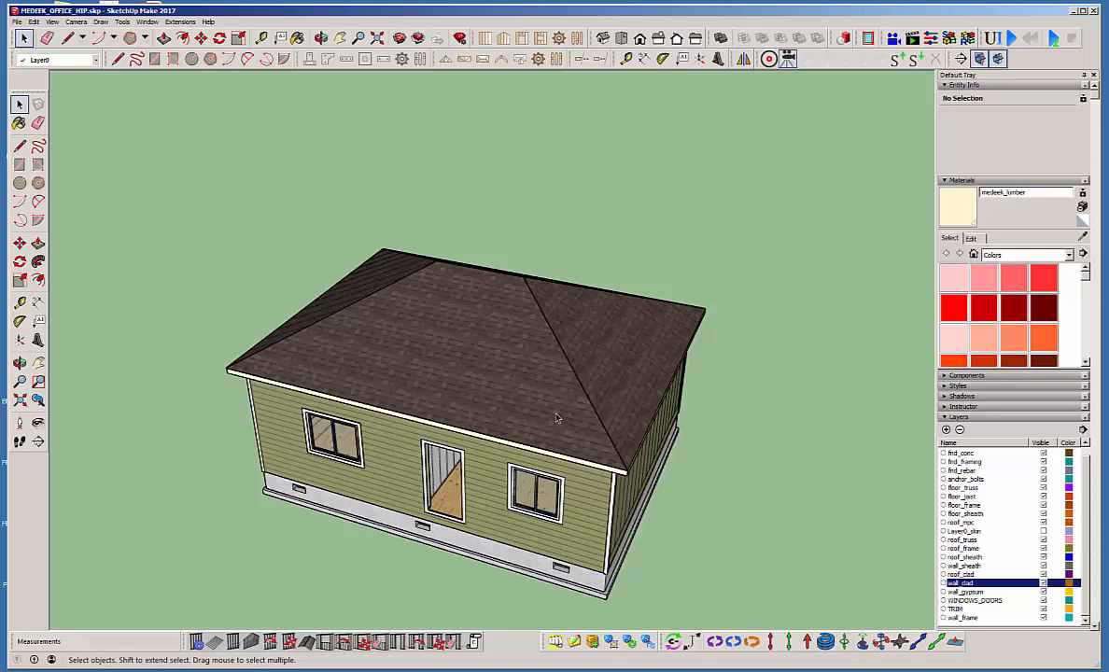
{"action": "middle_click_drag", "start_coordinate": [517, 418], "coordinate": [522, 335]}
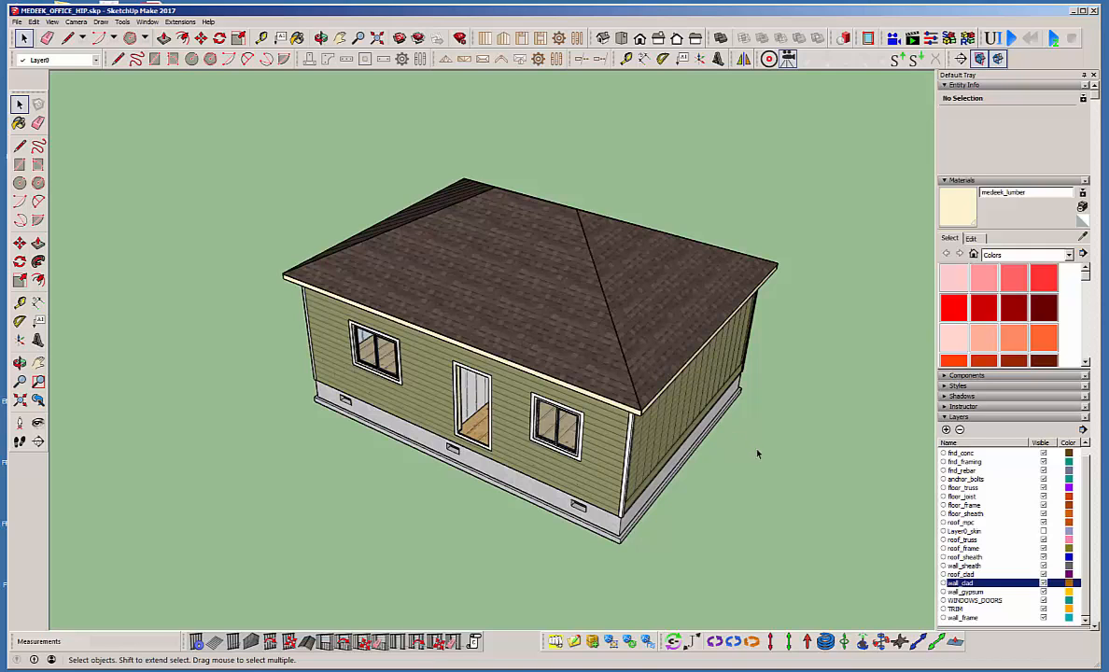
{"action": "middle_click_drag", "start_coordinate": [604, 401], "coordinate": [628, 423]}
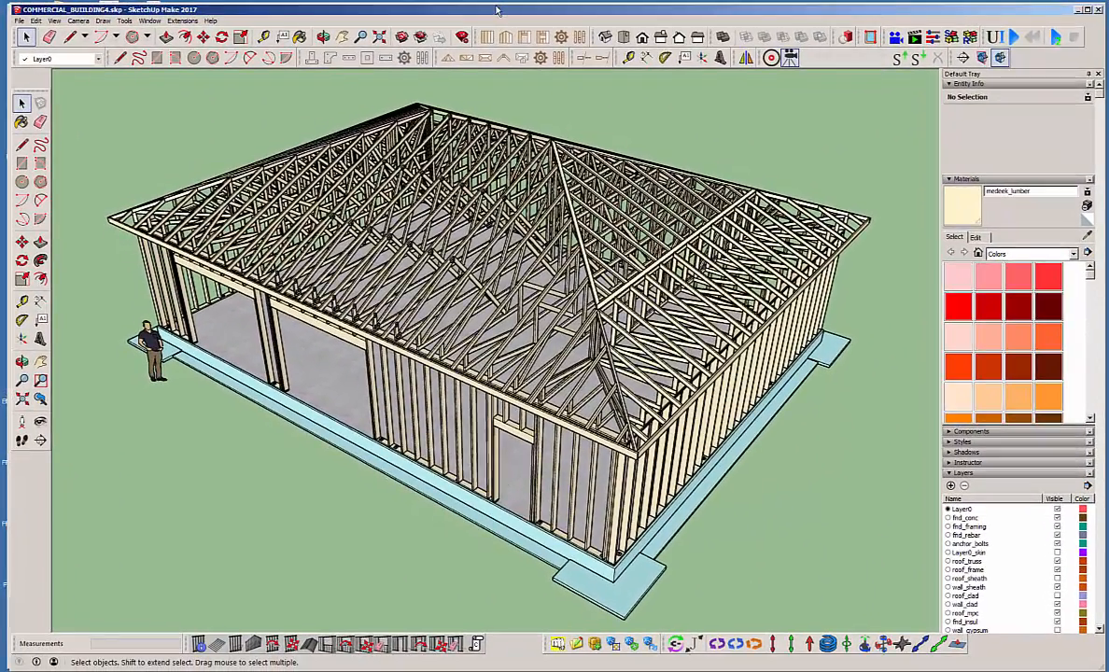
Switch to the commercial building model and examine its hip truss roof from the garage side, hip end and rear corner.
{"action": "middle_click_drag", "start_coordinate": [504, 258], "coordinate": [560, 345]}
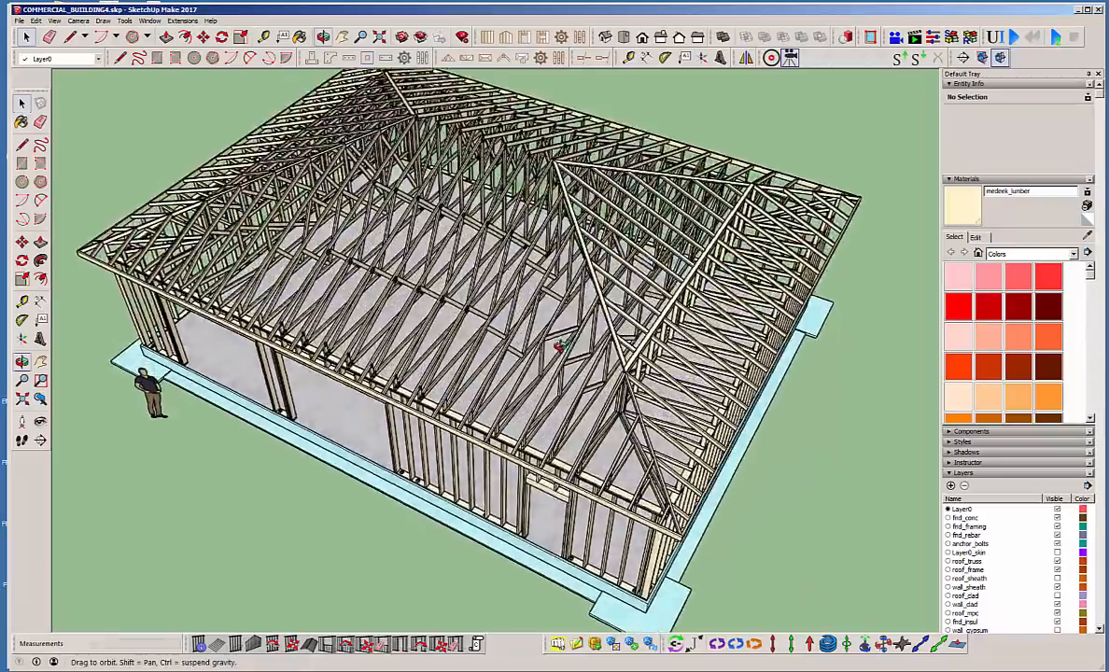
{"action": "left_click_drag", "start_coordinate": [558, 346], "coordinate": [438, 244]}
{"action": "key", "text": "space"}
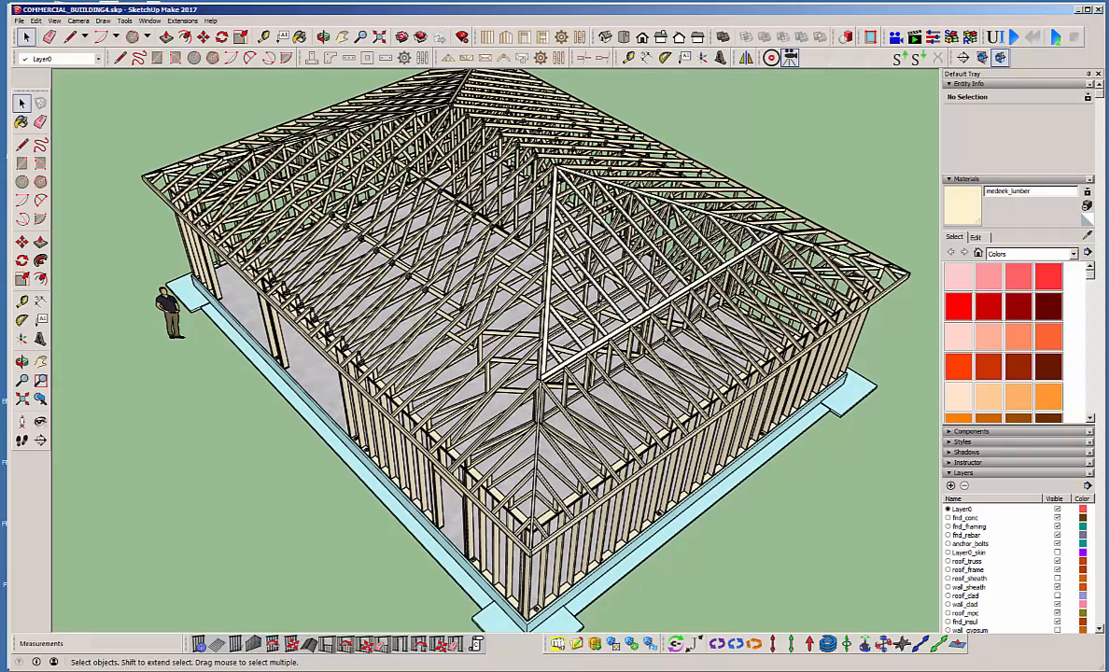
{"action": "middle_click_drag", "start_coordinate": [531, 387], "coordinate": [667, 303]}
{"action": "middle_click_drag", "start_coordinate": [452, 280], "coordinate": [507, 315]}
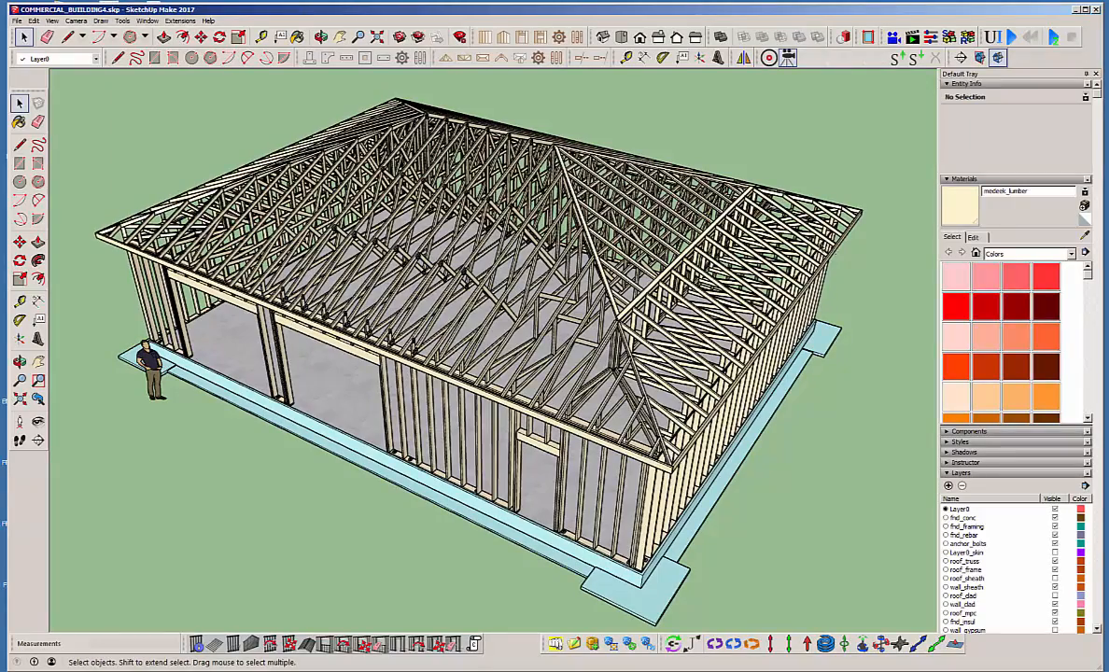
{"action": "key", "text": "o"}
{"action": "middle_click_drag", "start_coordinate": [702, 320], "coordinate": [550, 315]}
{"action": "middle_click_drag", "start_coordinate": [700, 361], "coordinate": [495, 350]}
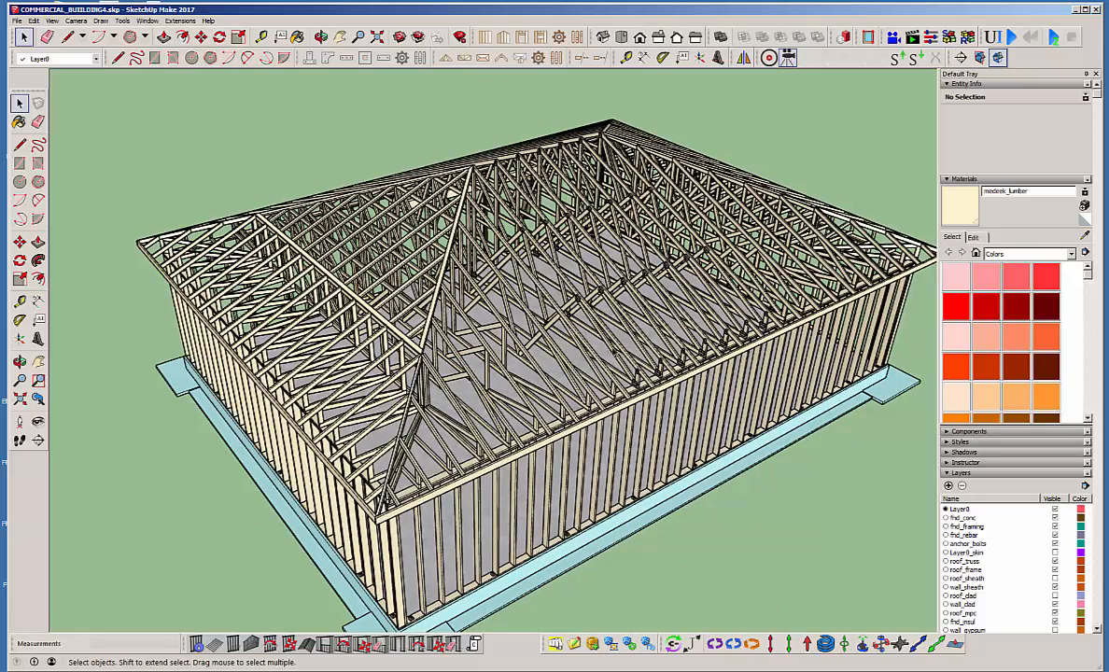
Inspect the trusses along the commercial building's rear long wall and view the whole roof from the opposite corners.
{"action": "middle_click_drag", "start_coordinate": [504, 377], "coordinate": [638, 366]}
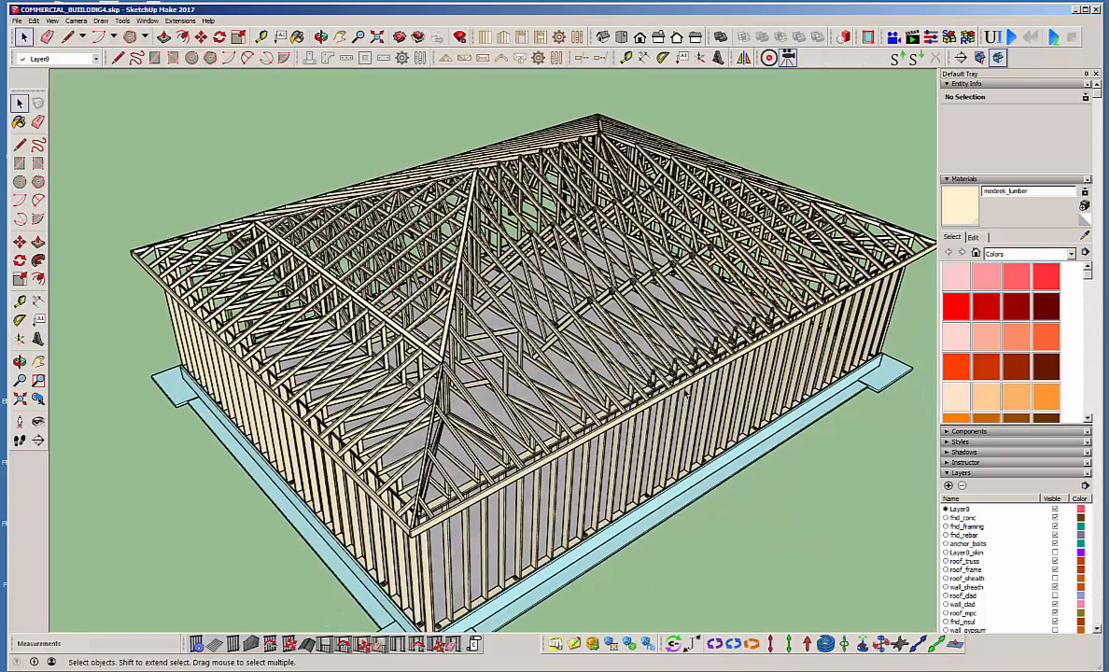
{"action": "scroll", "coordinate": [668, 342], "scroll_direction": "up", "scroll_amount": 4}
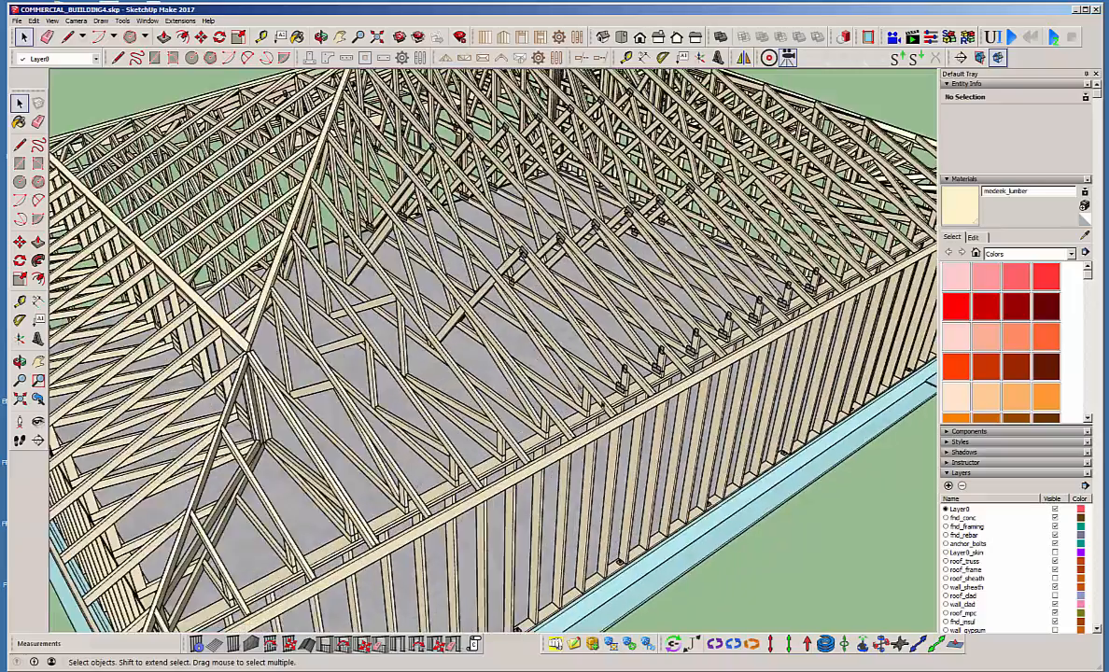
{"action": "scroll", "coordinate": [663, 334], "scroll_direction": "down", "scroll_amount": 3}
{"action": "scroll", "coordinate": [663, 336], "scroll_direction": "down", "scroll_amount": 5}
{"action": "middle_click_drag", "start_coordinate": [662, 336], "coordinate": [540, 299]}
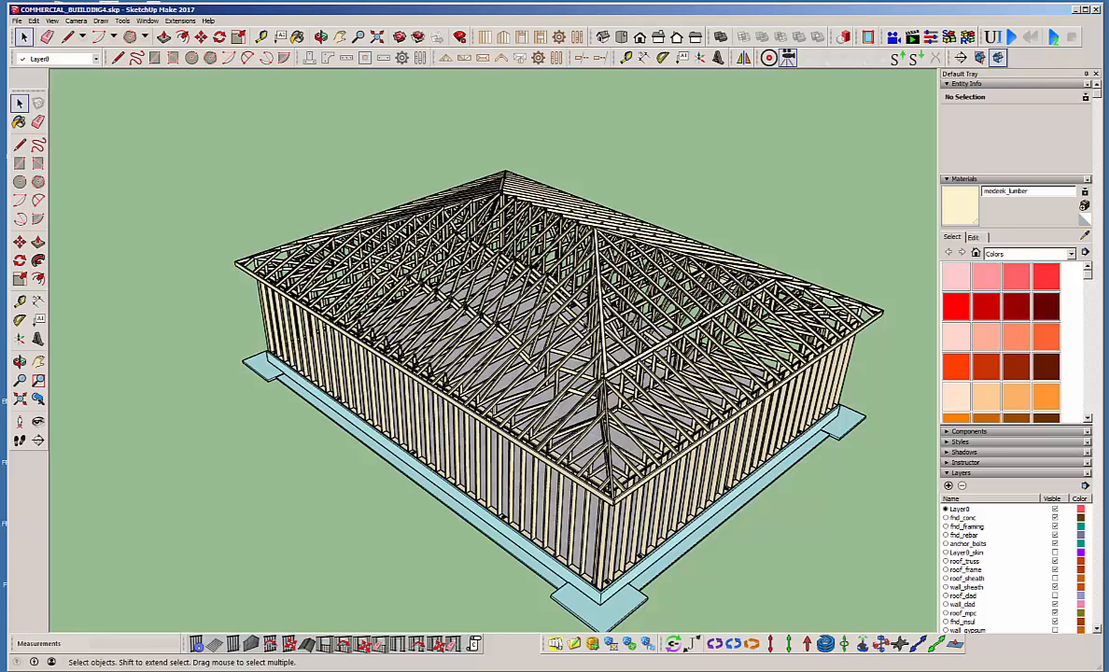
{"action": "middle_click_drag", "start_coordinate": [637, 350], "coordinate": [481, 347]}
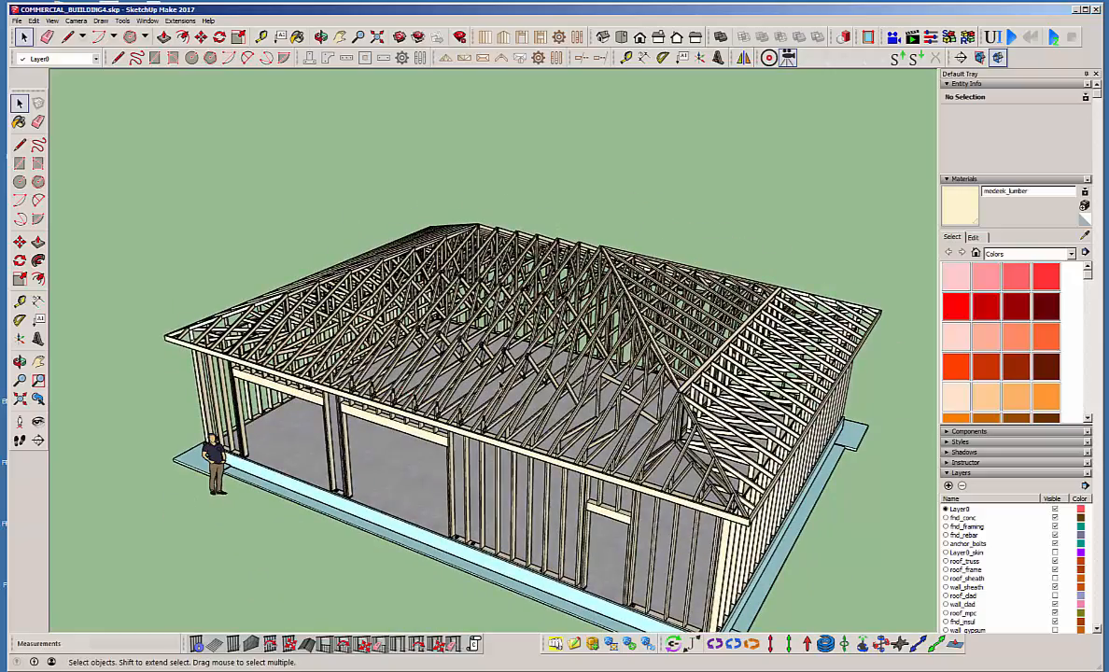